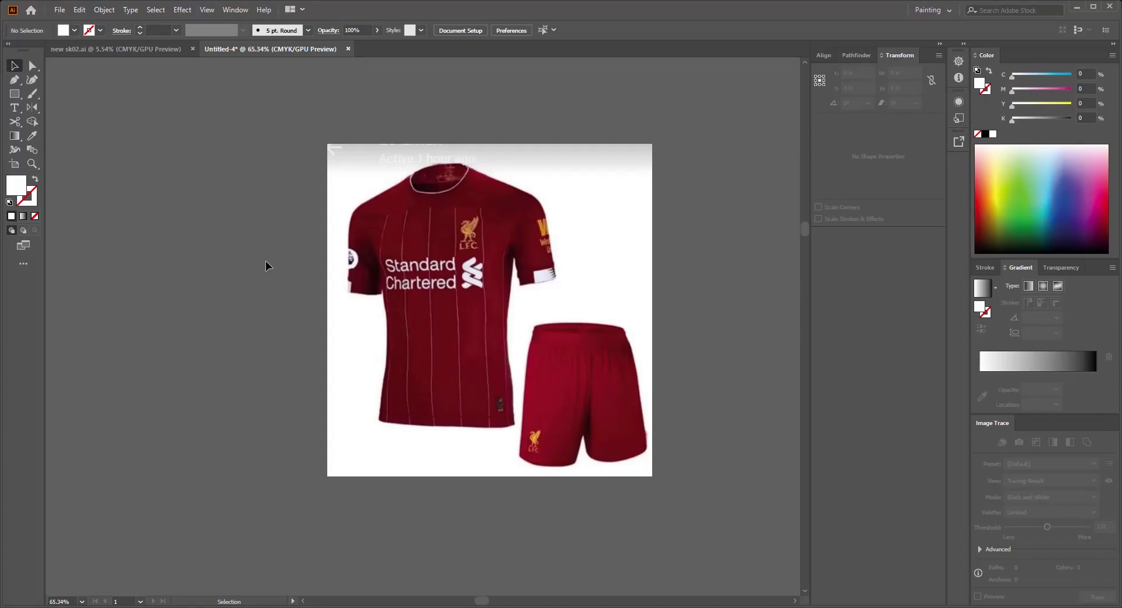
- Zoom in on the reference jersey's collar, then fit the whole photo back in view
key("z")
left_click_drag(406, 177, 597, 393)
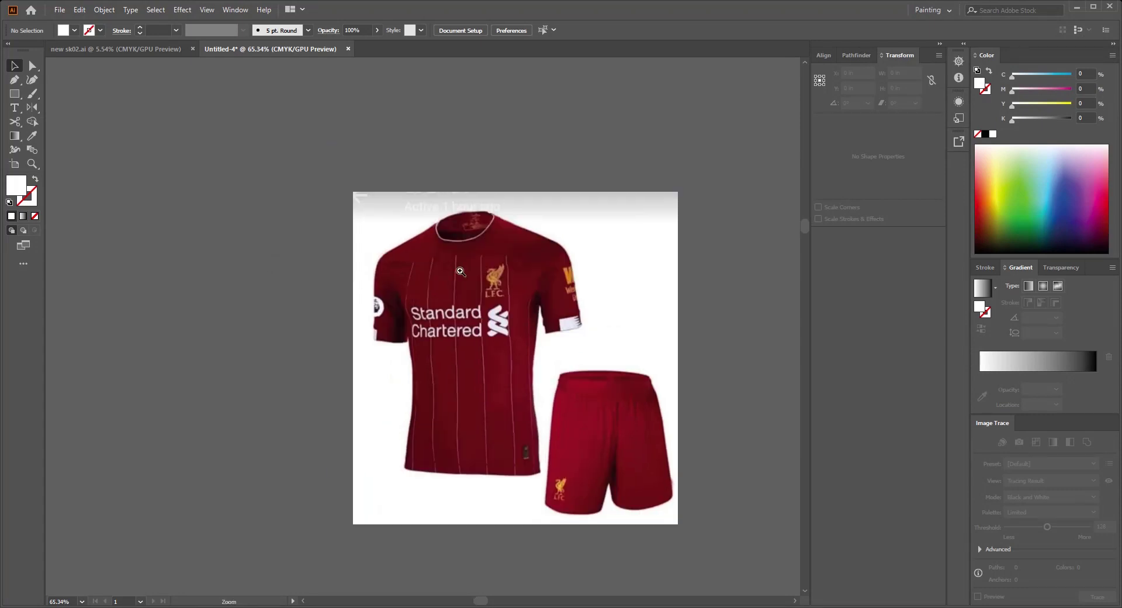
key("ctrl+0")
key("v")
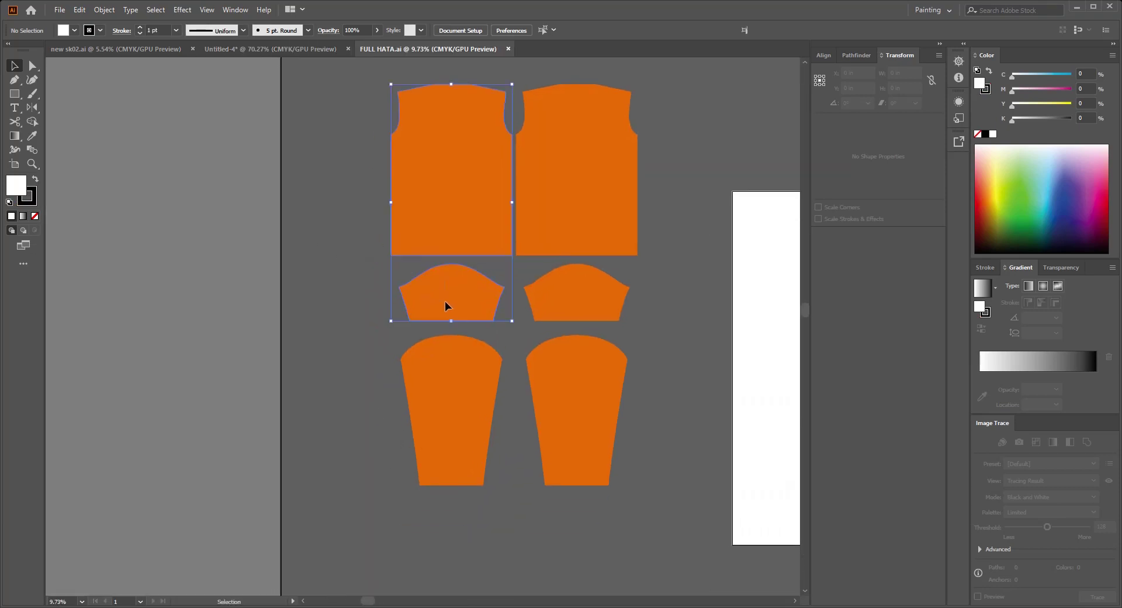
- Copy the front and sleeve pieces into Untitled-4 and shift them left
left_click(446, 303)
key("a")
left_click(291, 52)
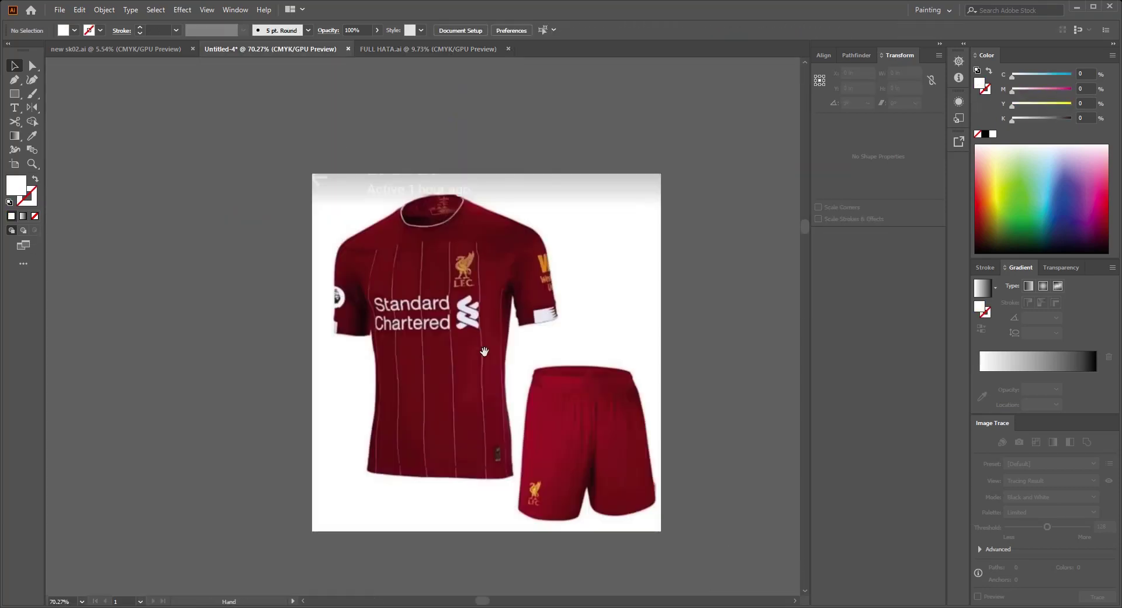
key("ctrl+v")
scroll(370, 295, "down", 5)
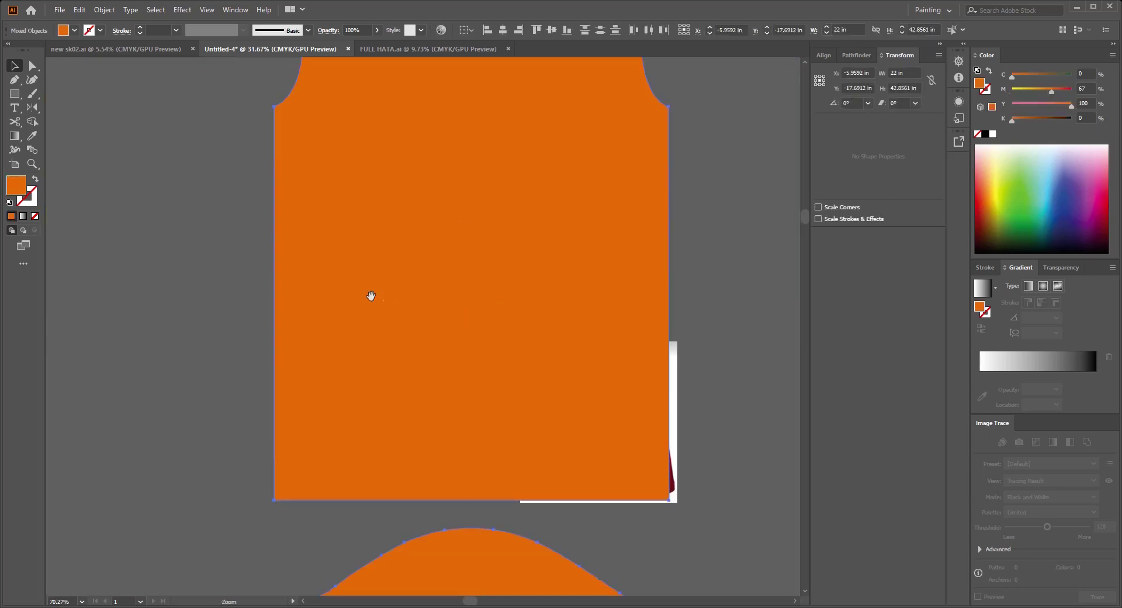
left_click_drag(535, 369, 482, 350)
key("v")
- Move and enlarge the jersey photo beside the front piece, then select both pieces
left_click_drag(631, 384, 577, 234)
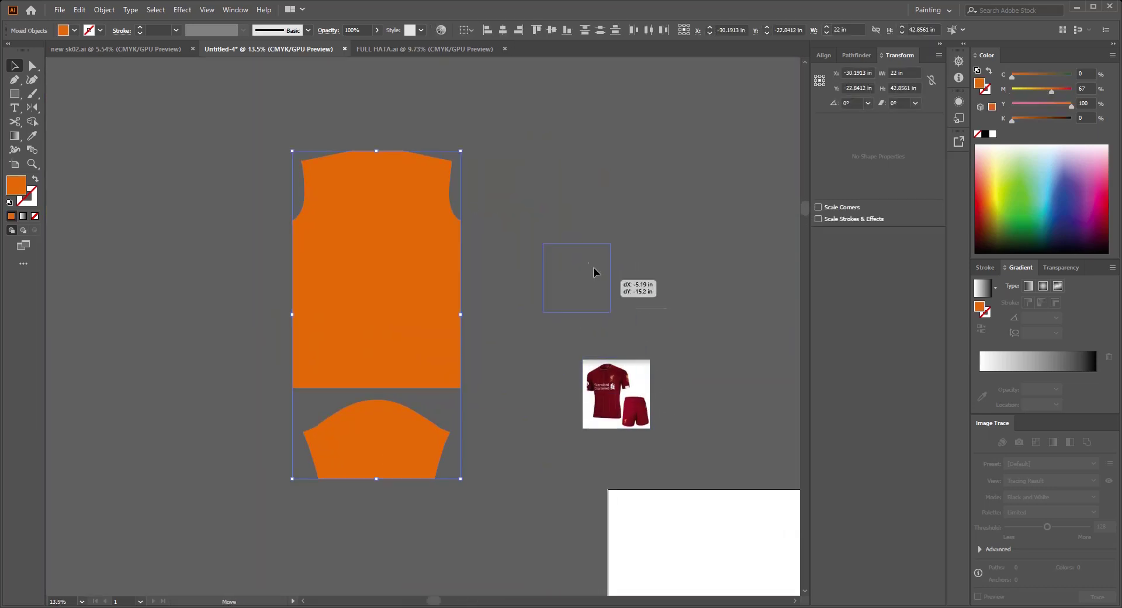
left_click_drag(601, 282, 670, 349)
left_click(621, 412)
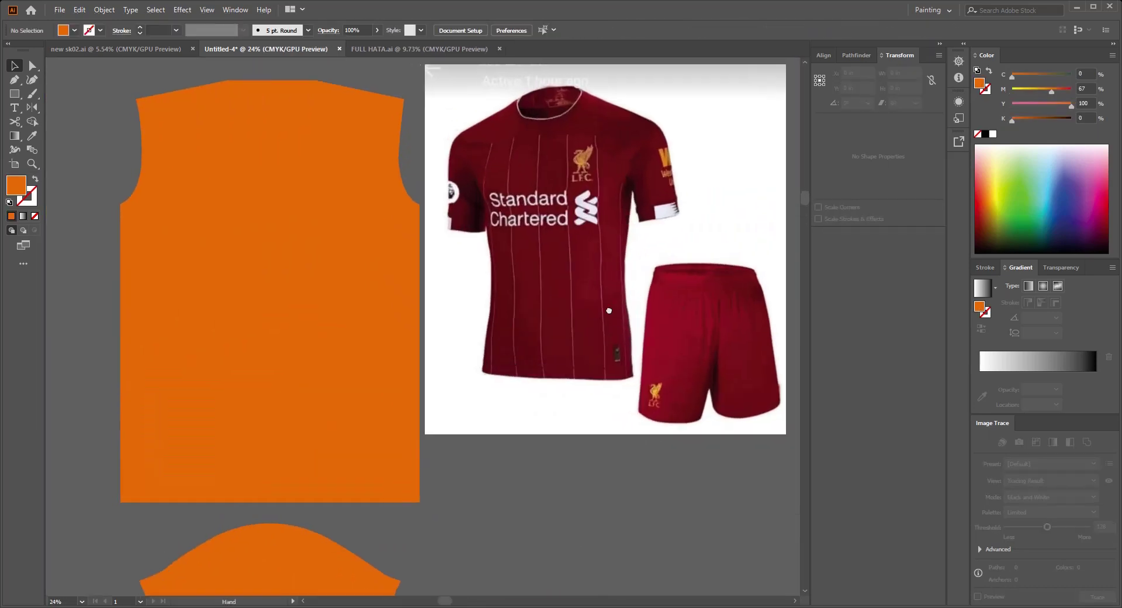
scroll(536, 302, "up", 3)
left_click_drag(536, 302, 594, 323)
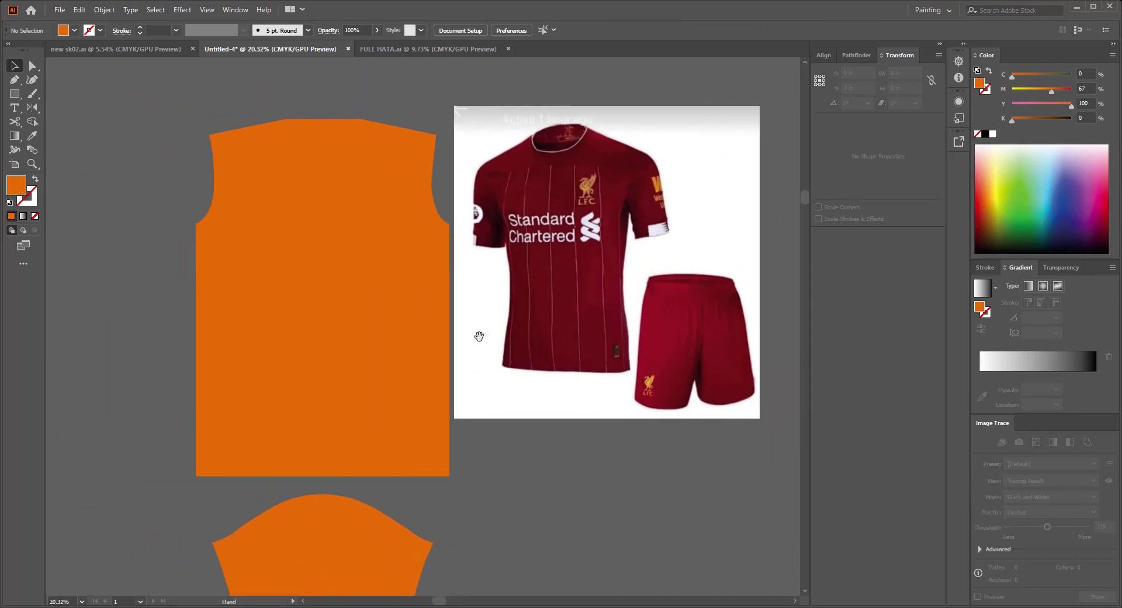
left_click(391, 276)
left_click_drag(391, 276, 422, 237)
scroll(422, 237, "down", 1)
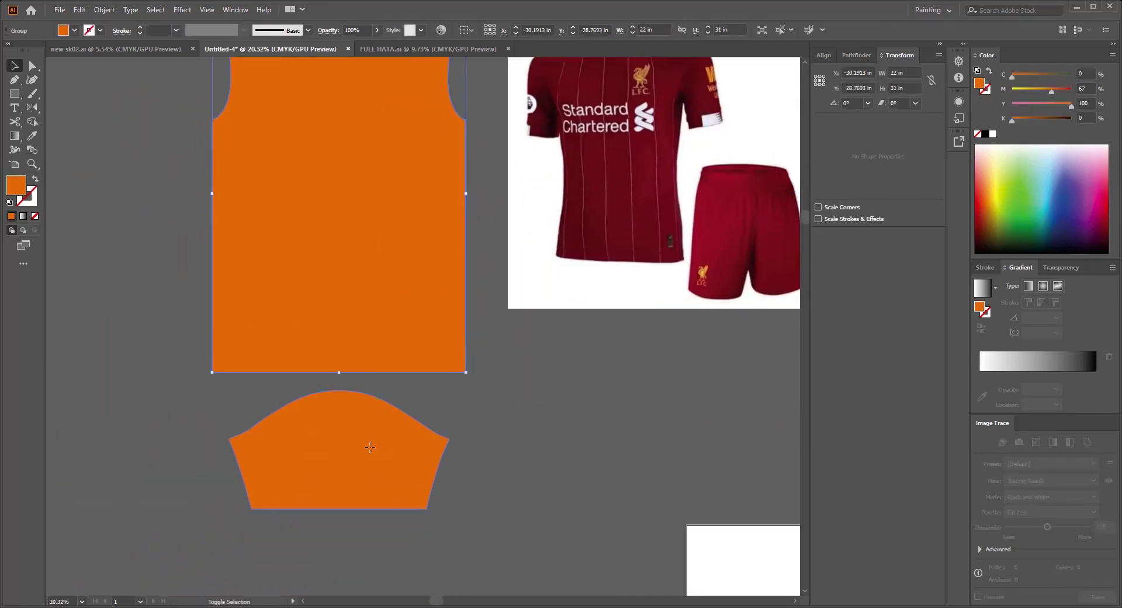
left_click_drag(507, 406, 439, 520)
left_click(270, 556, "shift")
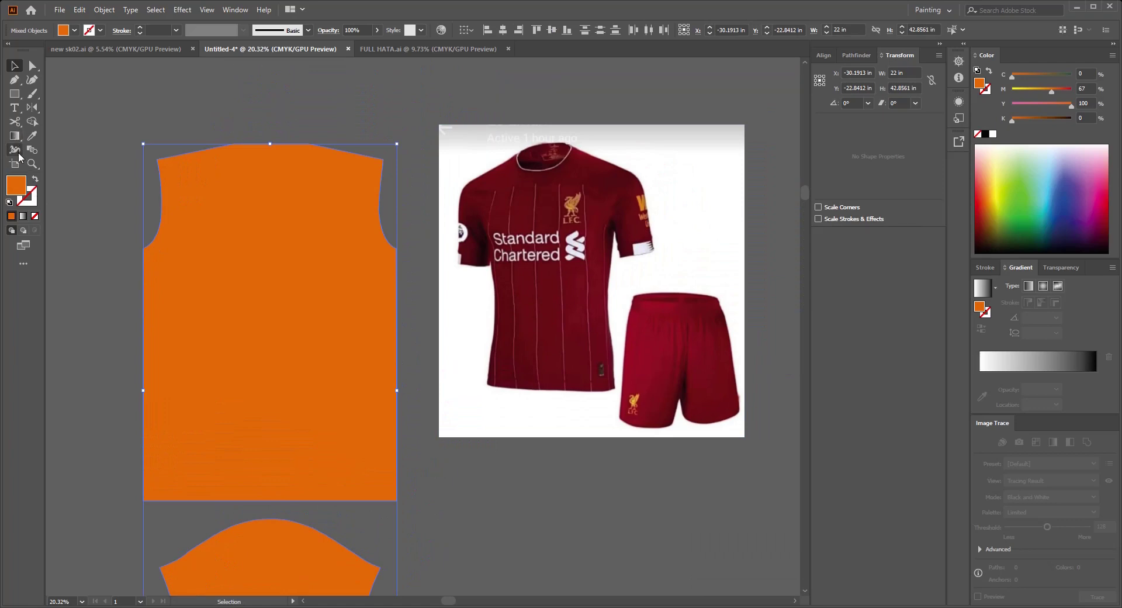
left_click(34, 137)
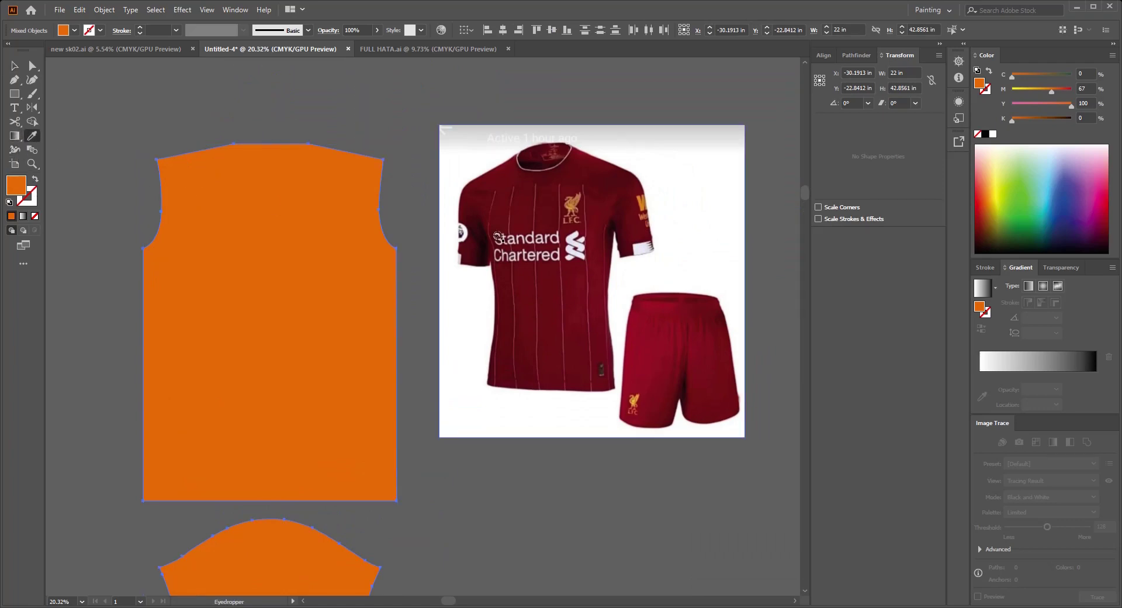
- Fill the front and sleeve pieces with the photo's dark red using the Eyedropper
left_click(528, 211)
key("v")
left_click(454, 446)
left_click_drag(501, 454, 506, 446)
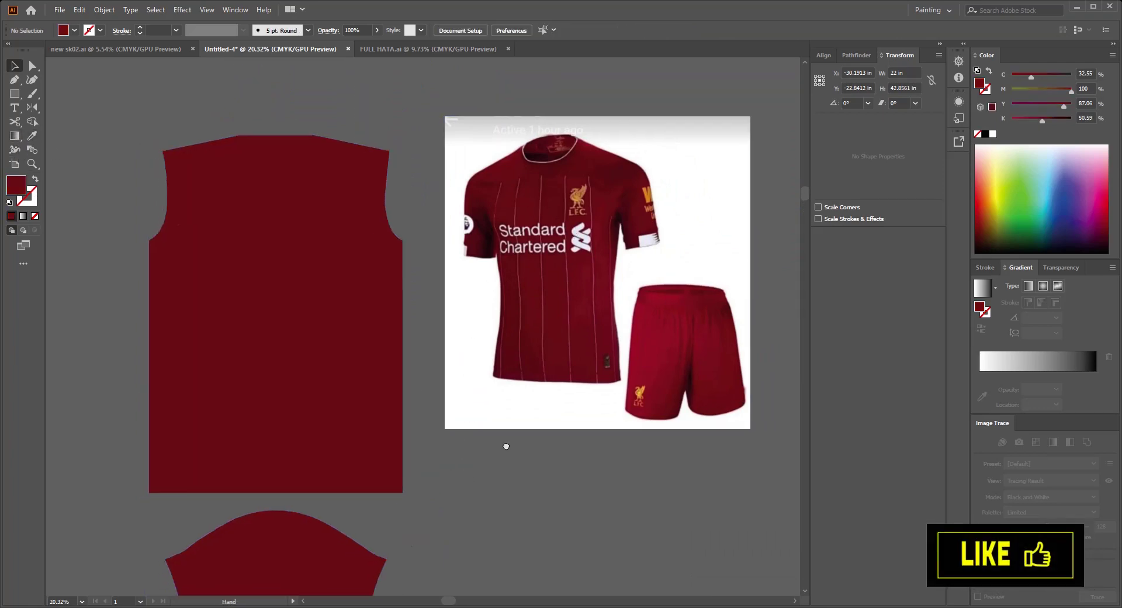
scroll(468, 374, "up", 1)
scroll(367, 286, "down", 1)
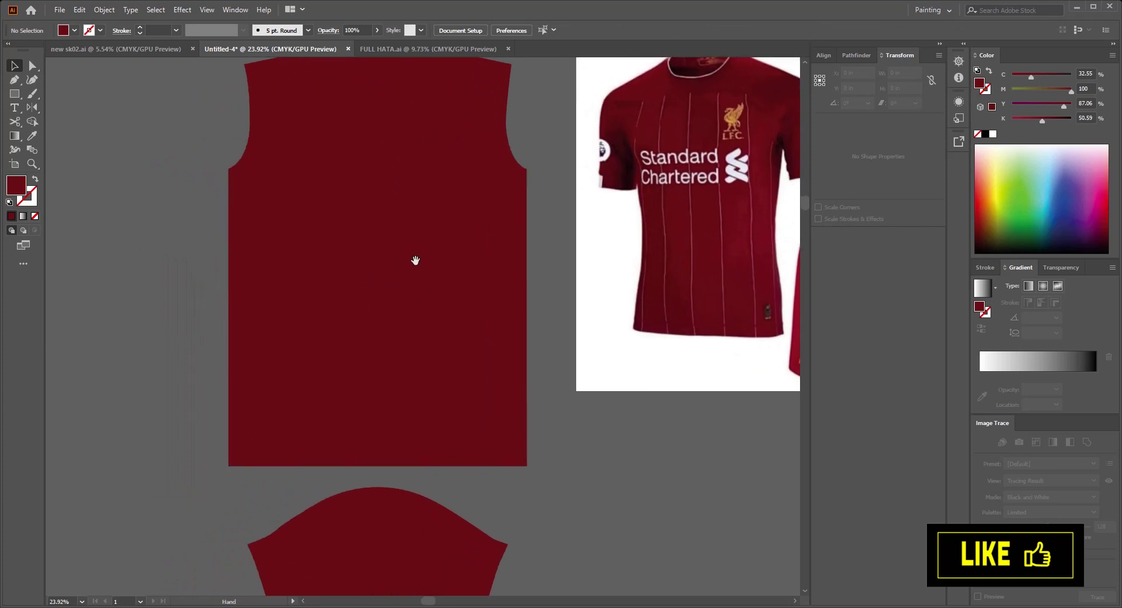
left_click_drag(419, 291, 428, 291)
scroll(437, 296, "up", 1)
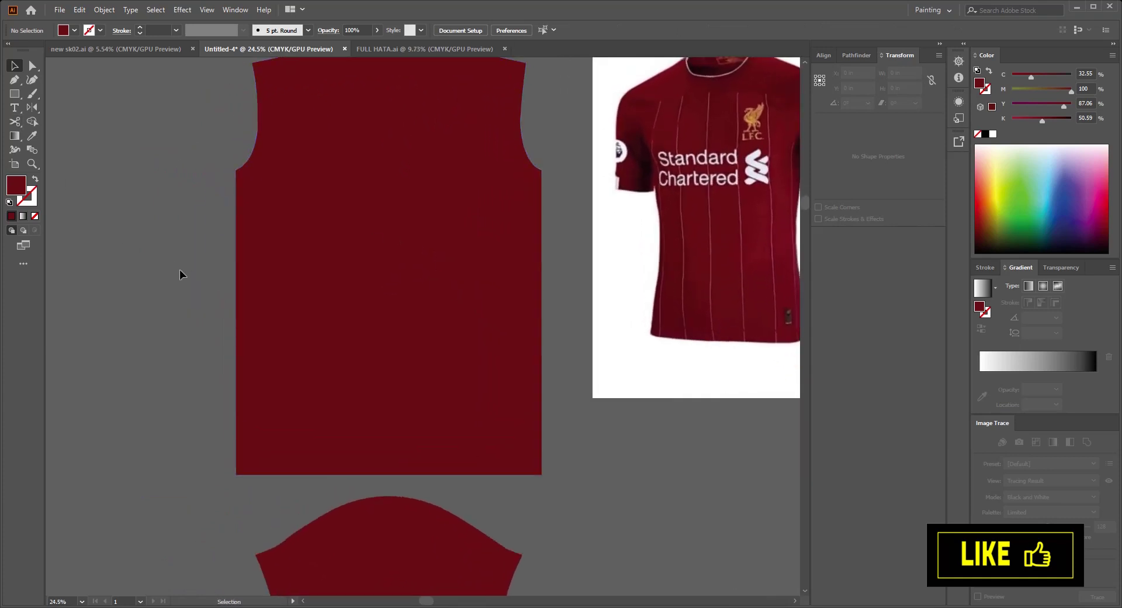
key("backslash")
left_click_drag(366, 202, 340, 237)
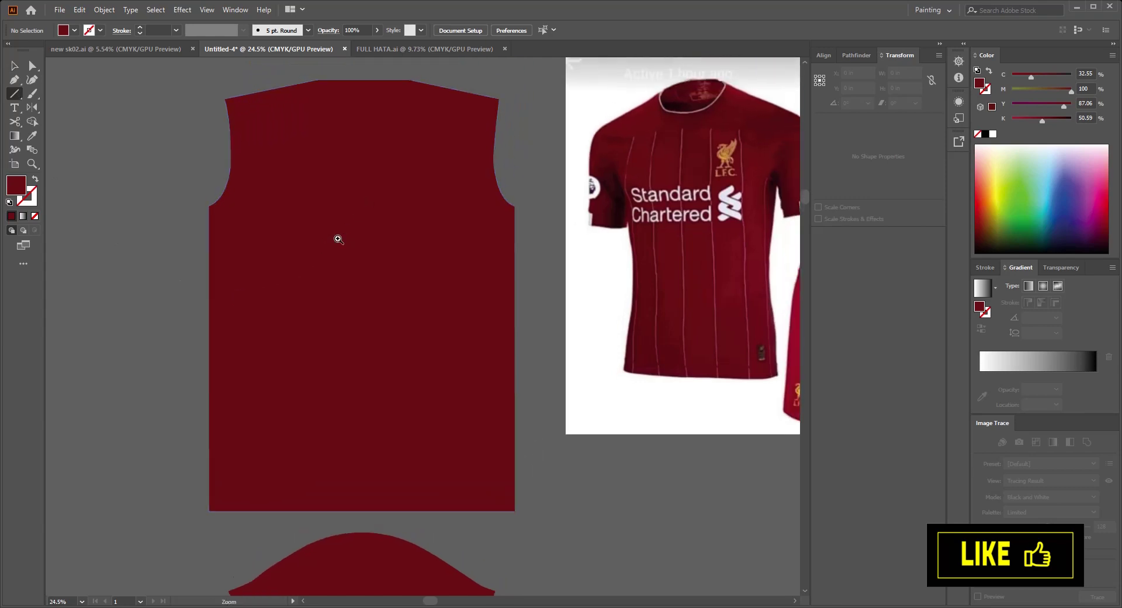
scroll(339, 239, "down", 1)
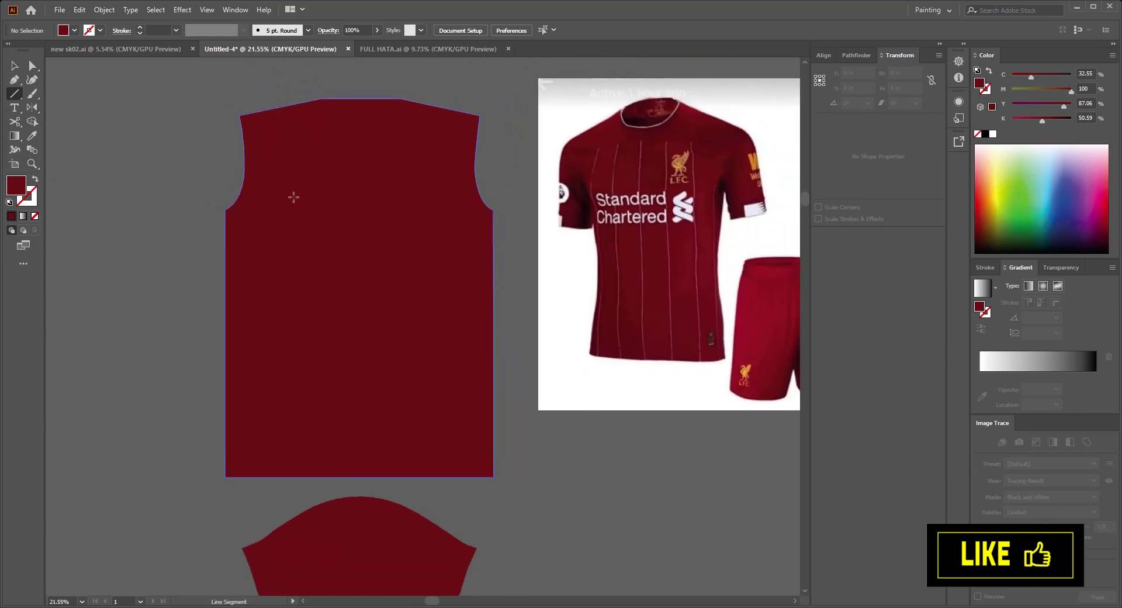
- Draw a vertical white 2 pt line down the front piece
key("shift")
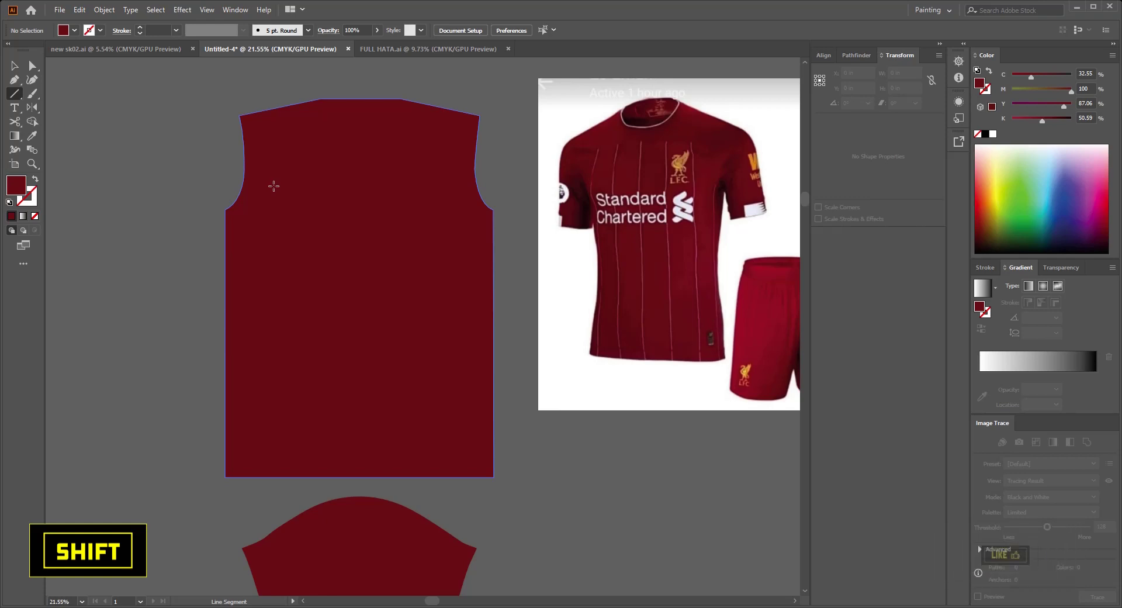
left_click_drag(269, 182, 268, 496)
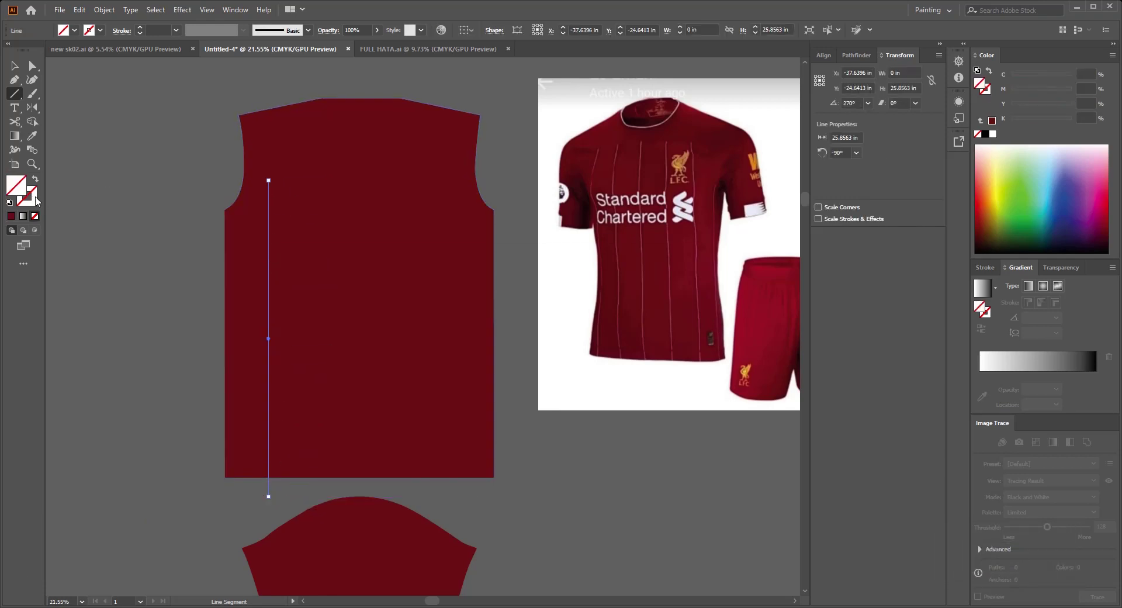
left_click(993, 133)
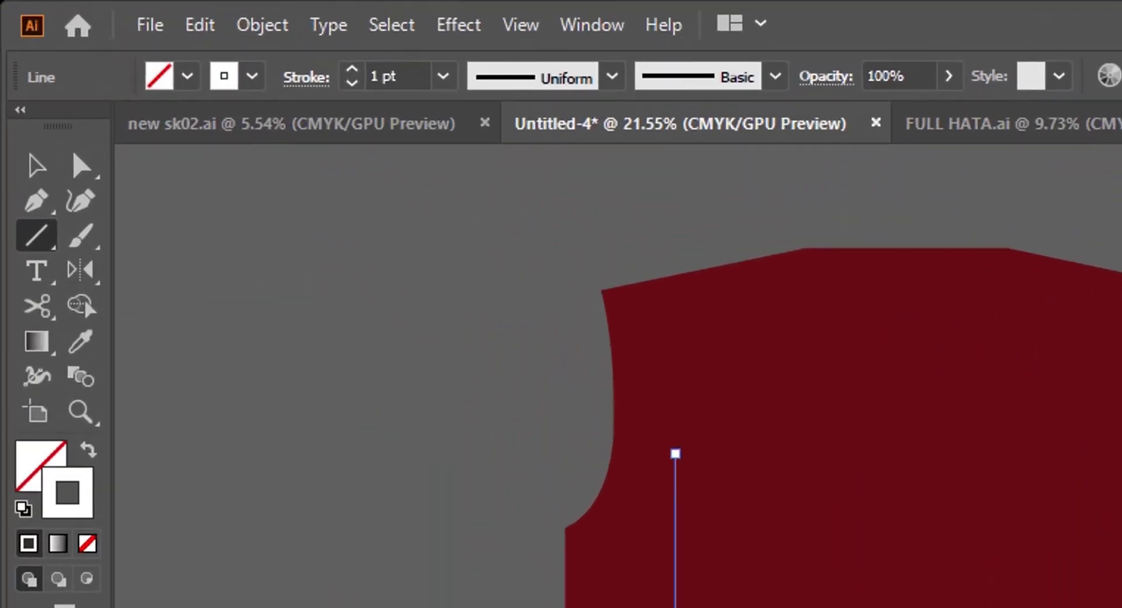
left_click(368, 71)
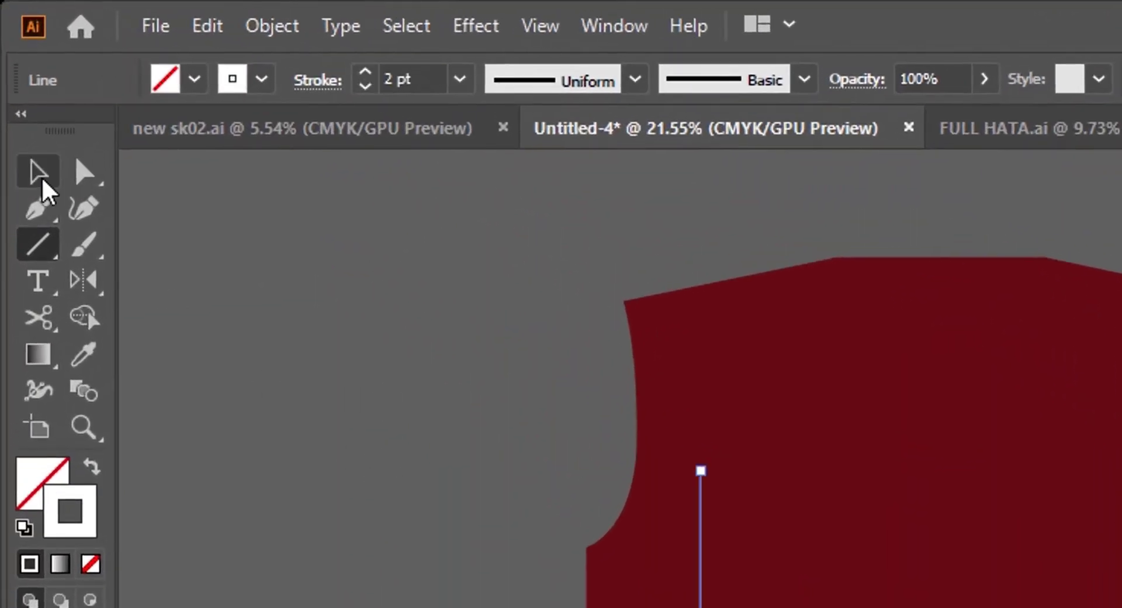
left_click(38, 173)
left_click(238, 461)
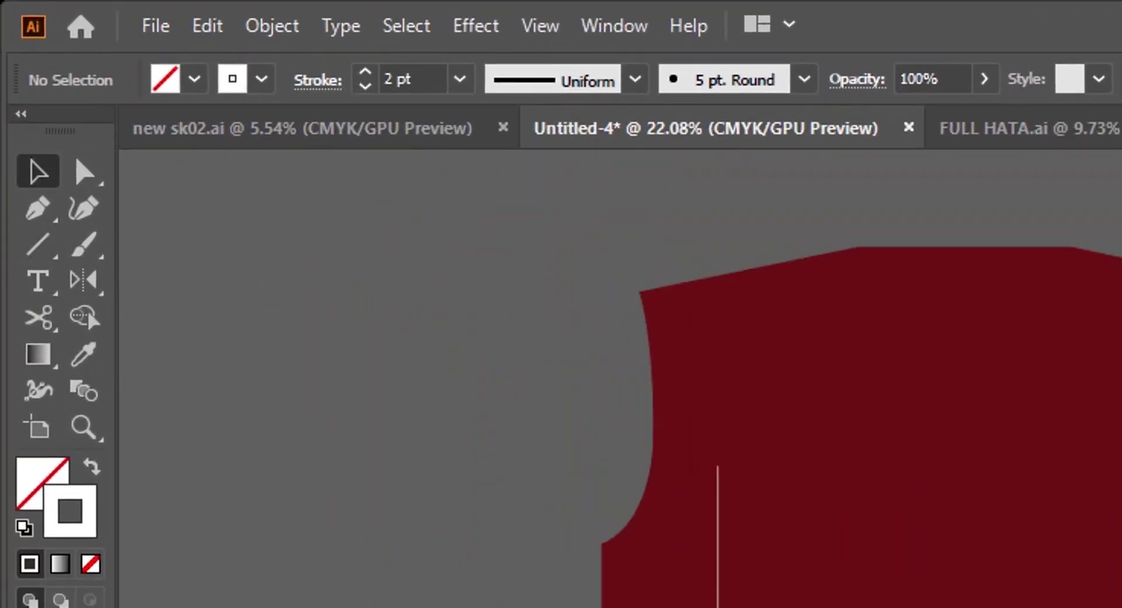
- Thicken the white stripe's stroke to 3 pt
scroll(370, 227, "down", 3)
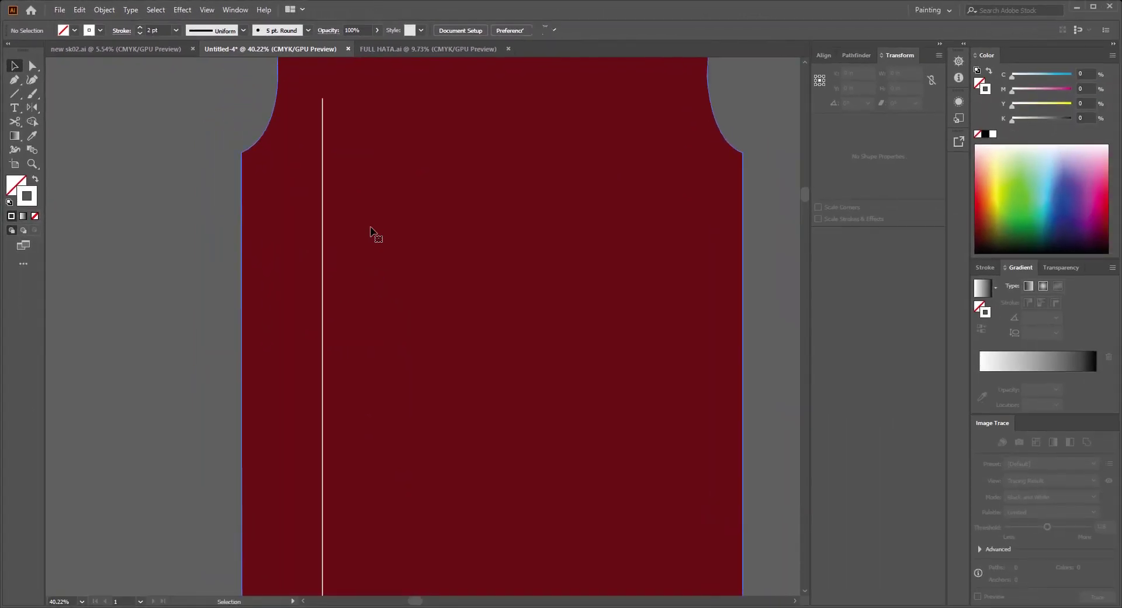
left_click(370, 228)
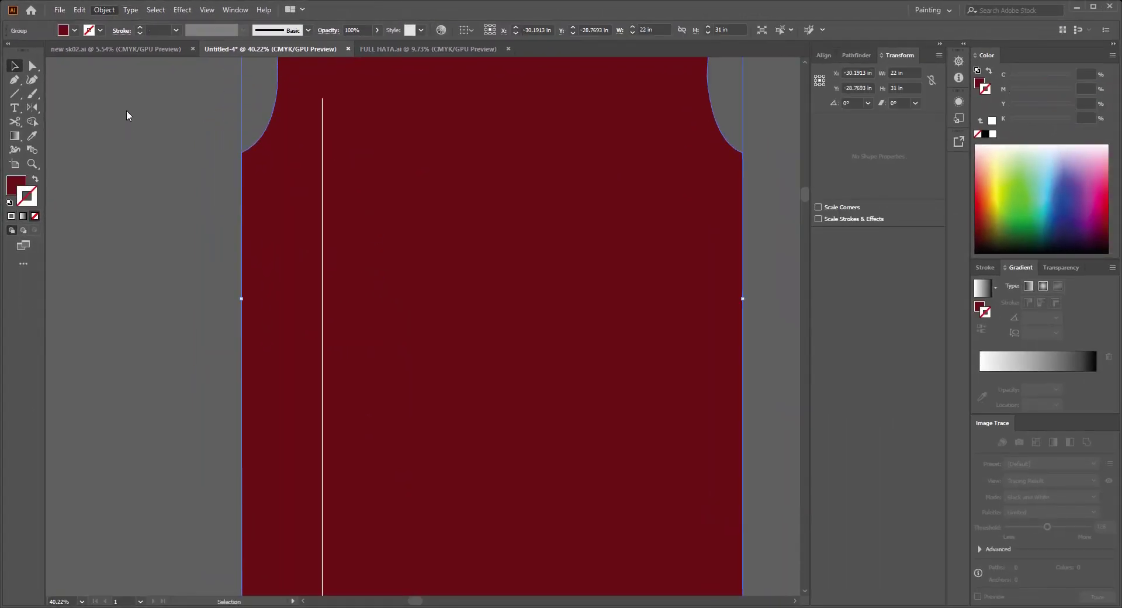
left_click(323, 199)
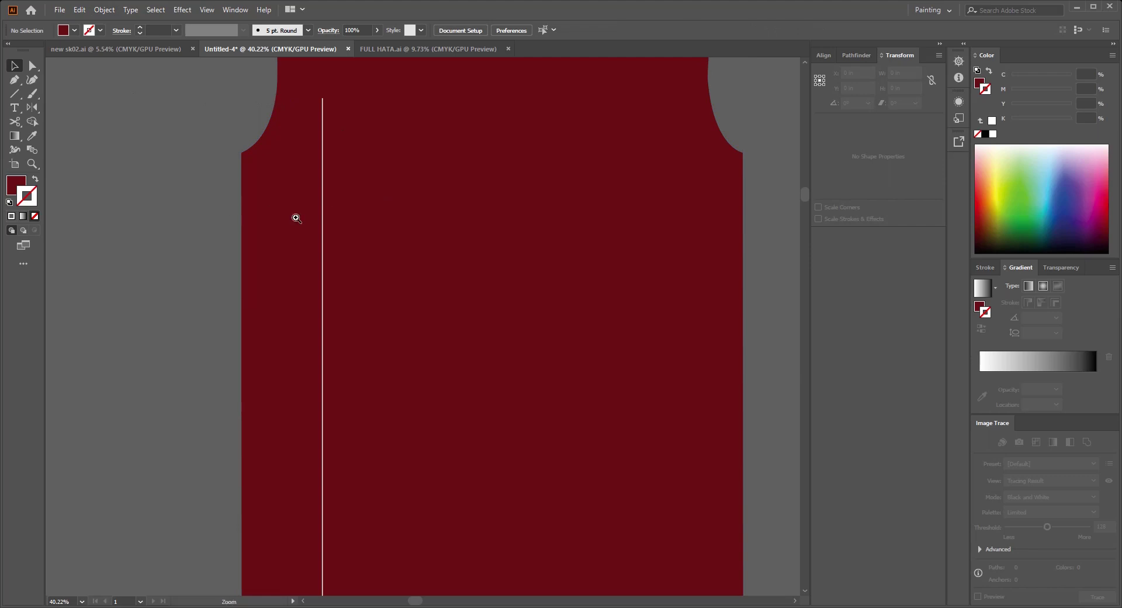
scroll(297, 218, "down", 1)
left_click_drag(380, 260, 386, 305)
scroll(386, 305, "down", 1)
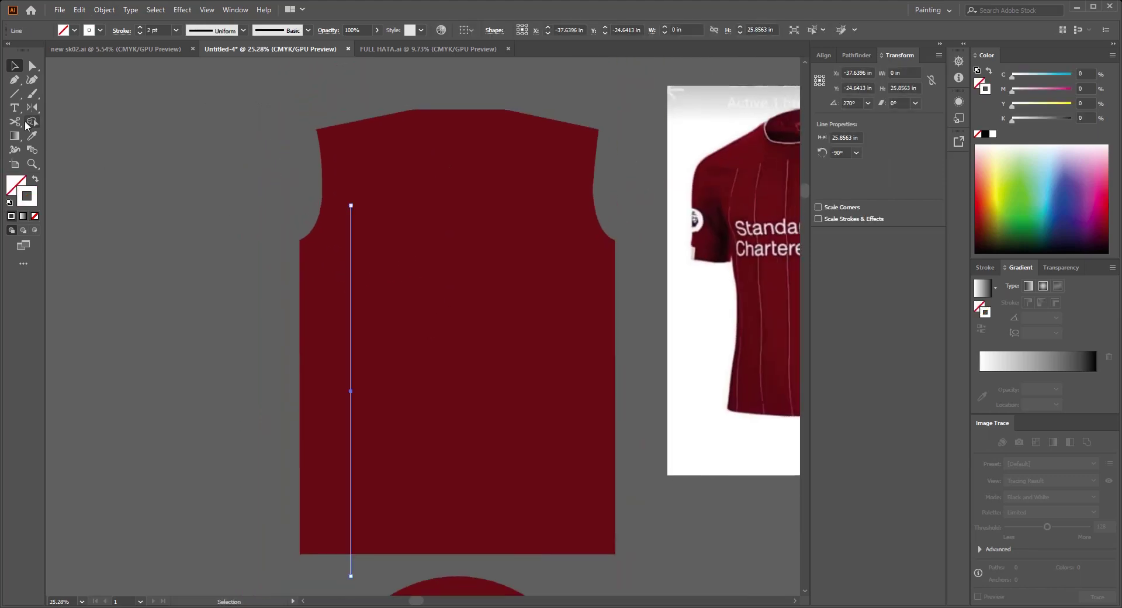
left_click(139, 27)
key("ctrl+shift+a")
- Copy the stripe sideways and repeat it three times with Ctrl+D, then select all stripes
scroll(388, 333, "up", 1)
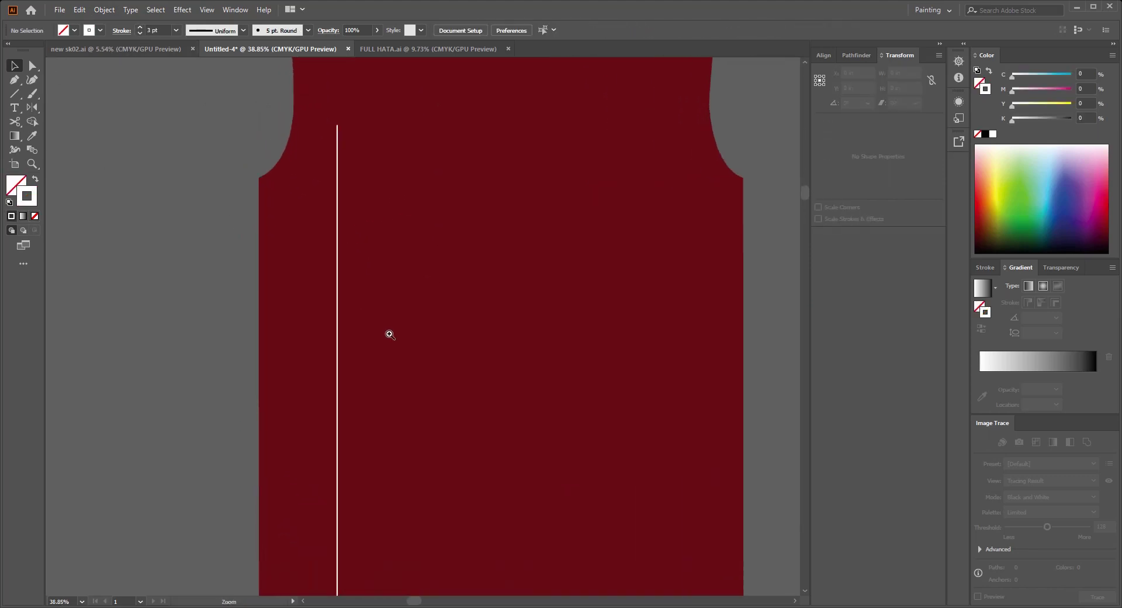
scroll(301, 303, "down", 3)
scroll(408, 368, "up", 3)
scroll(408, 368, "up", 1)
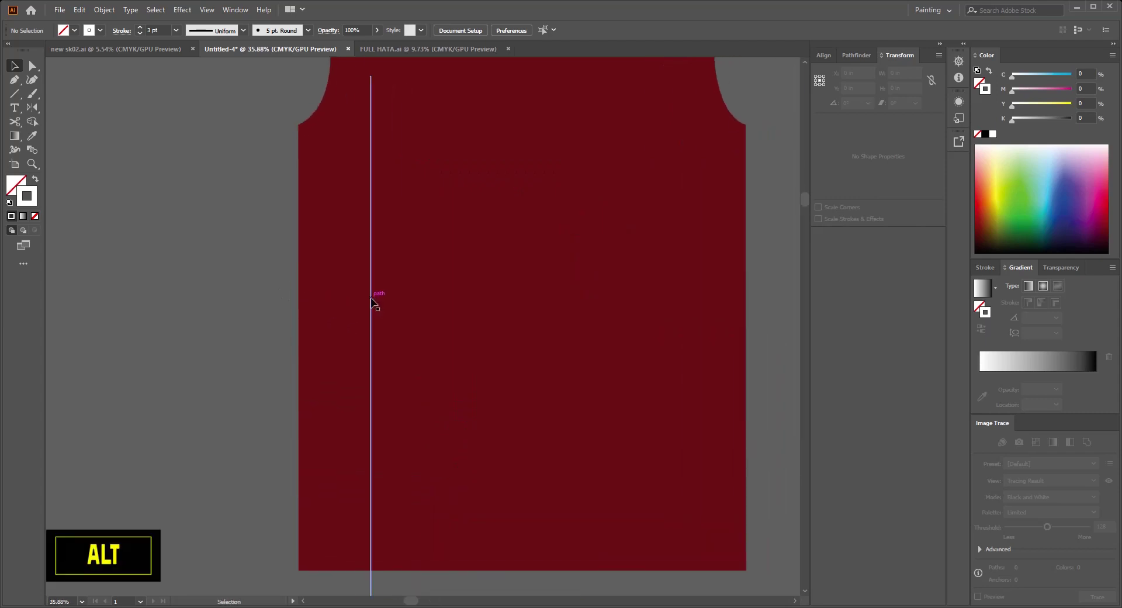
mouse_move(372, 298)
left_mouse_down()
mouse_move(345, 298)
mouse_move(400, 303)
left_mouse_up()
key("ctrl+d")
key("ctrl+d")
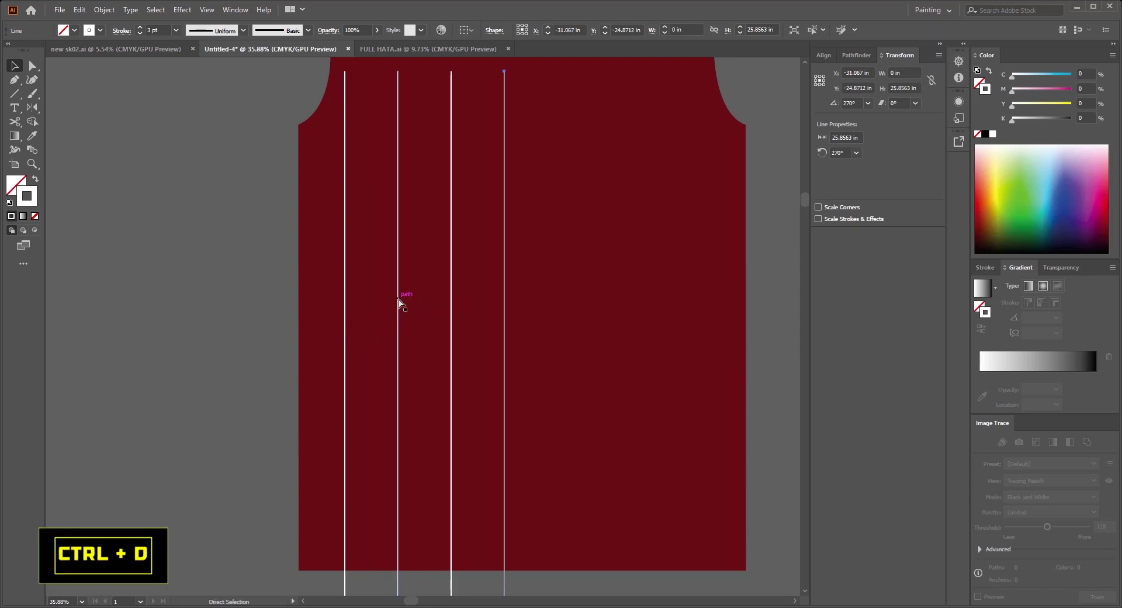
key("ctrl+d")
key("ctrl+d")
key("ctrl+d")
key("ctrl+d")
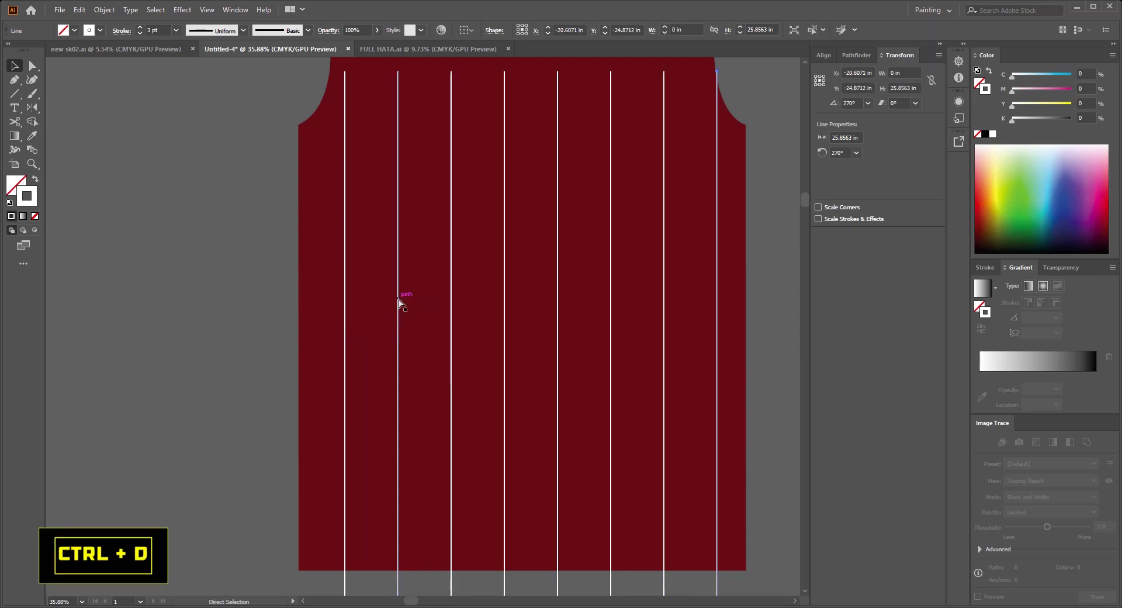
key("ctrl+d")
scroll(562, 303, "down", 3, "alt")
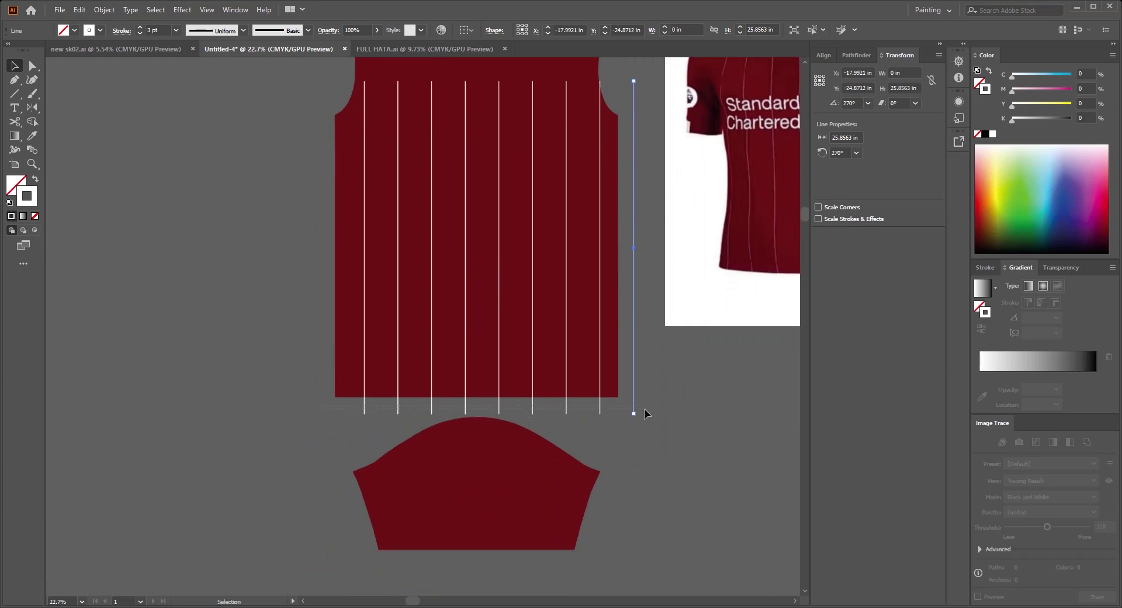
key("ctrl+a")
- Group the white stripe lines into one object
key("ctrl+g")
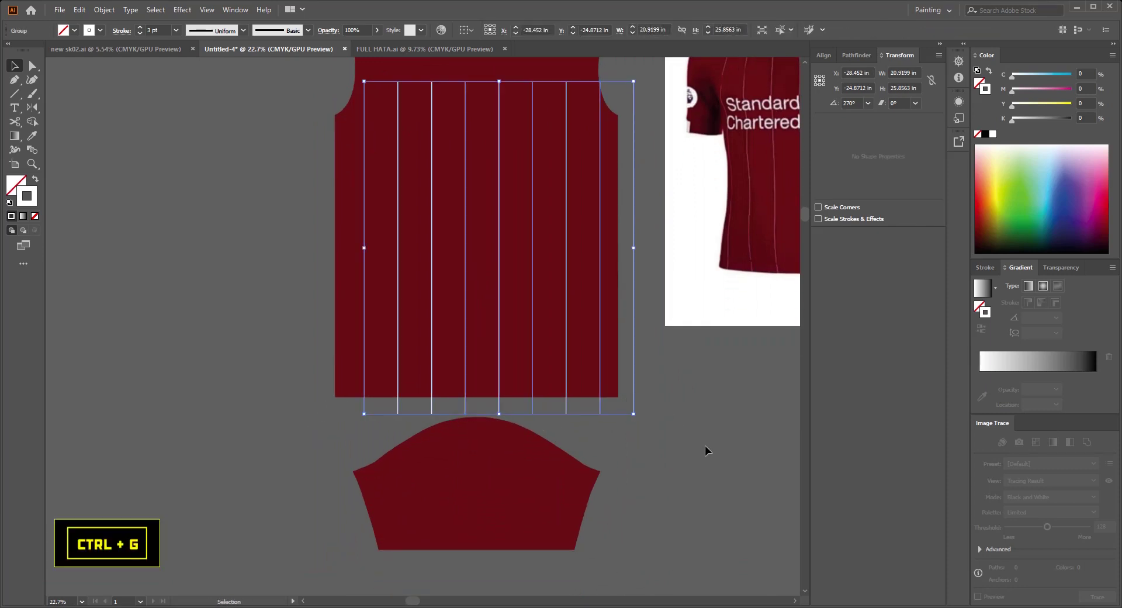
left_click(705, 445)
scroll(672, 443, "down", 1)
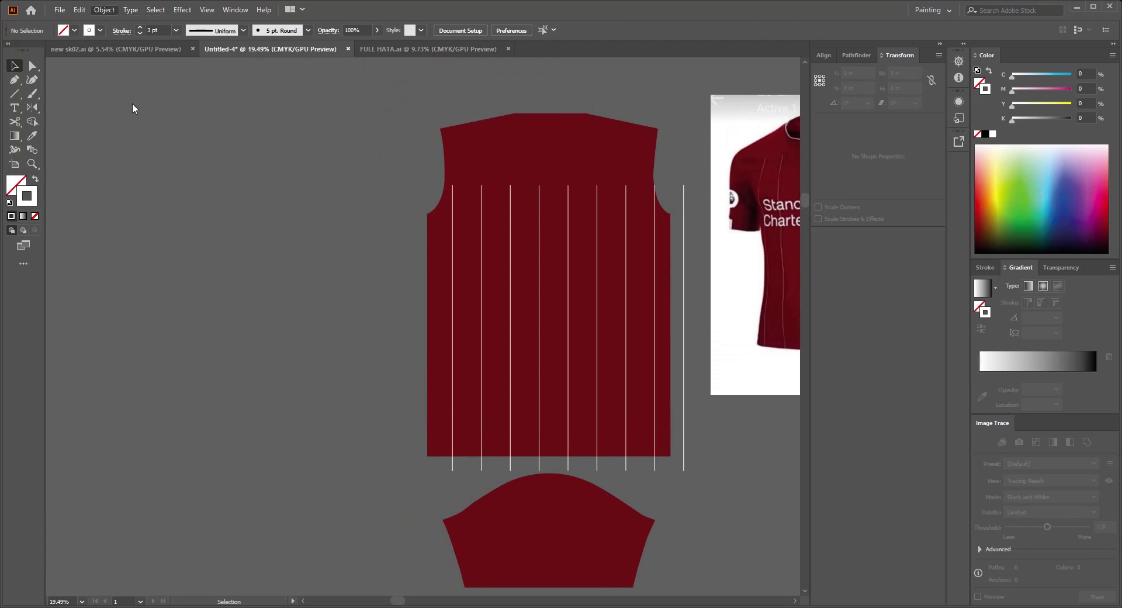
key("ctrl+z")
- Centre the stripes horizontally on the dark red shirt body
left_click(373, 245)
scroll(525, 275, "down", 1)
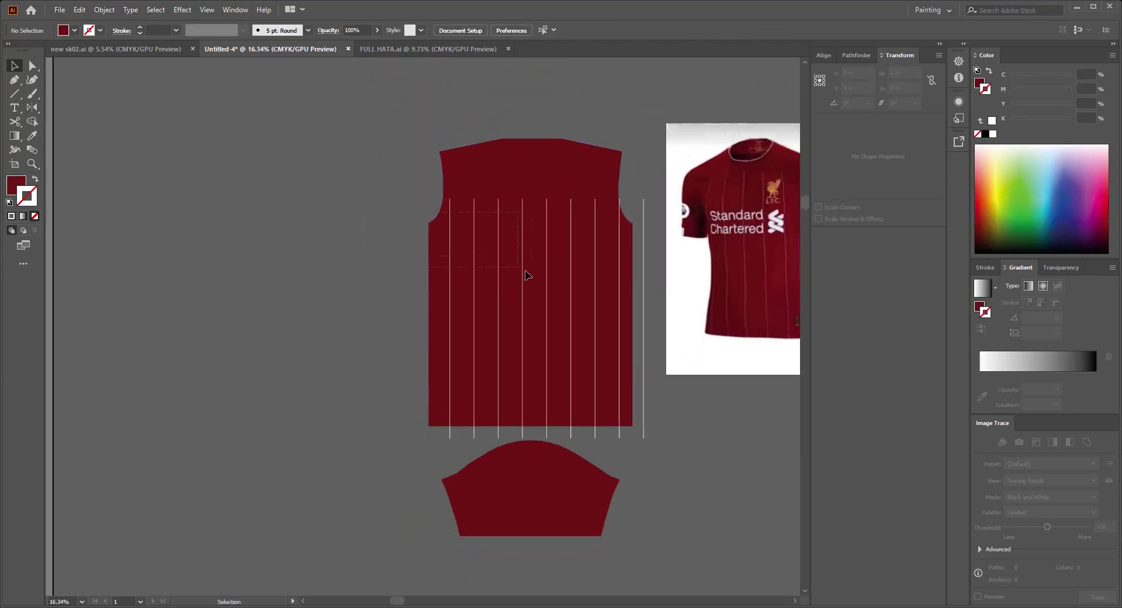
left_click(633, 320)
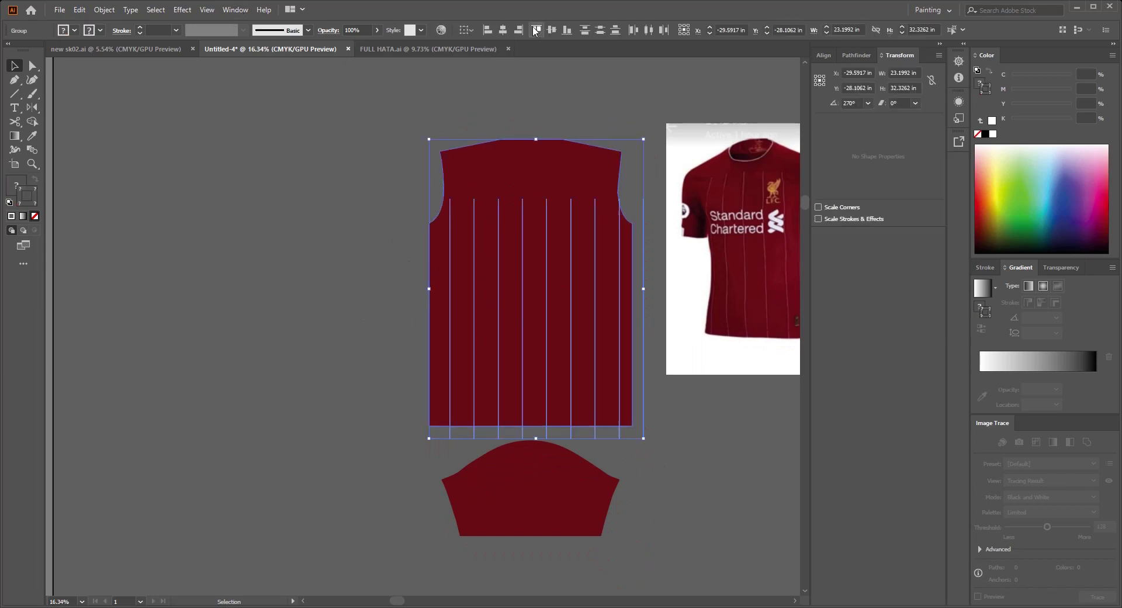
left_click(503, 30)
type("22")
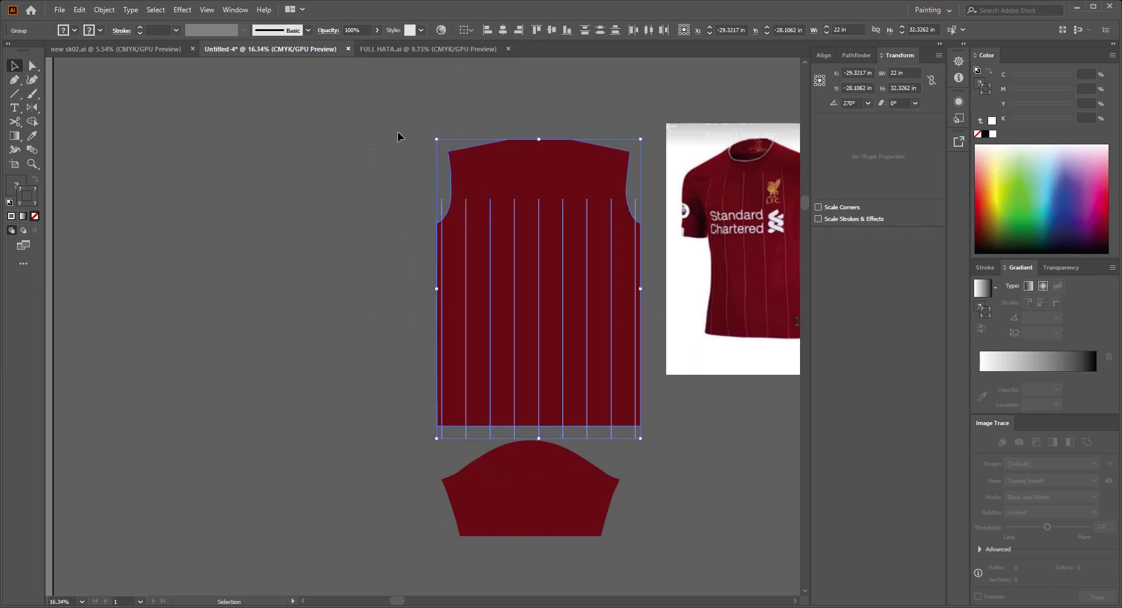
left_click(423, 264)
mouse_move(536, 305)
left_mouse_down()
mouse_move(483, 307)
mouse_move(448, 281)
left_mouse_up()
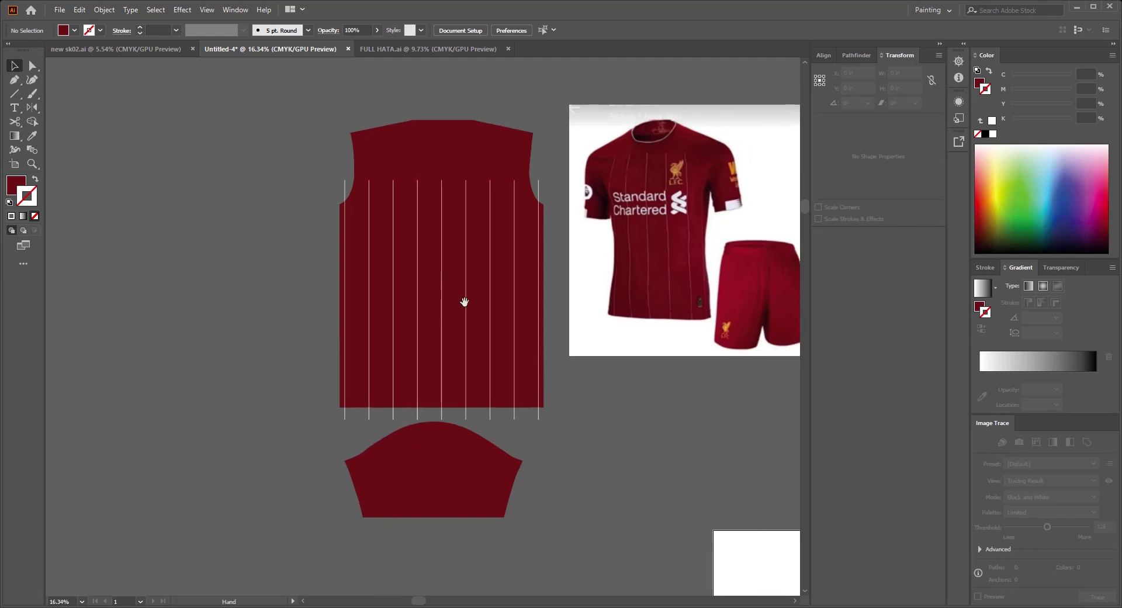
scroll(446, 298, "up", 2)
scroll(534, 311, "up", 3)
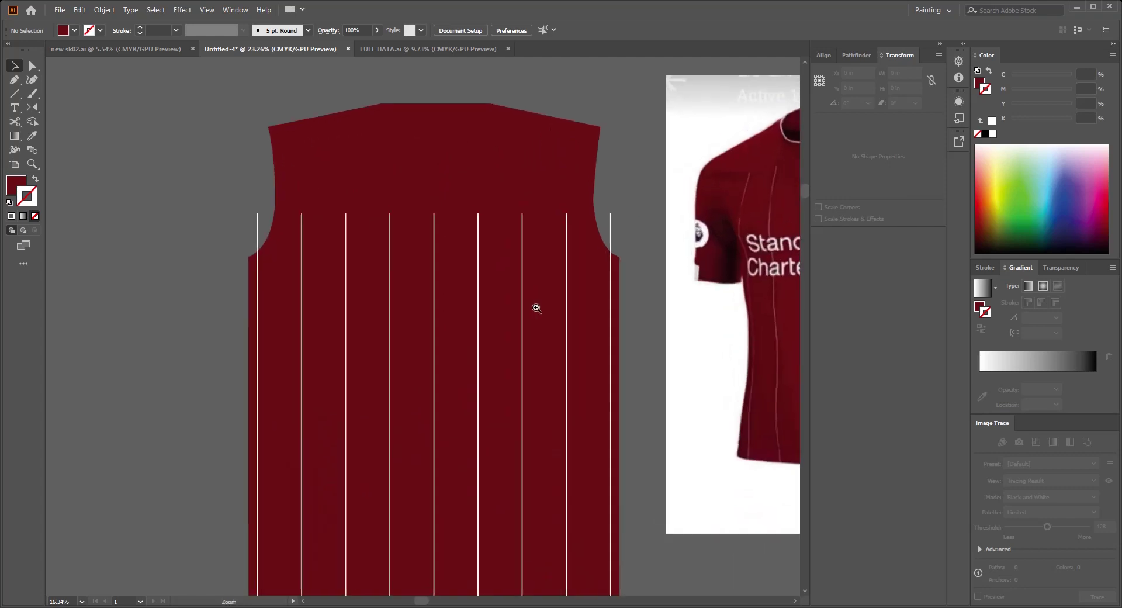
- Bring the shirt body to front and clip the stripes to it with Ctrl+7
left_click(426, 258)
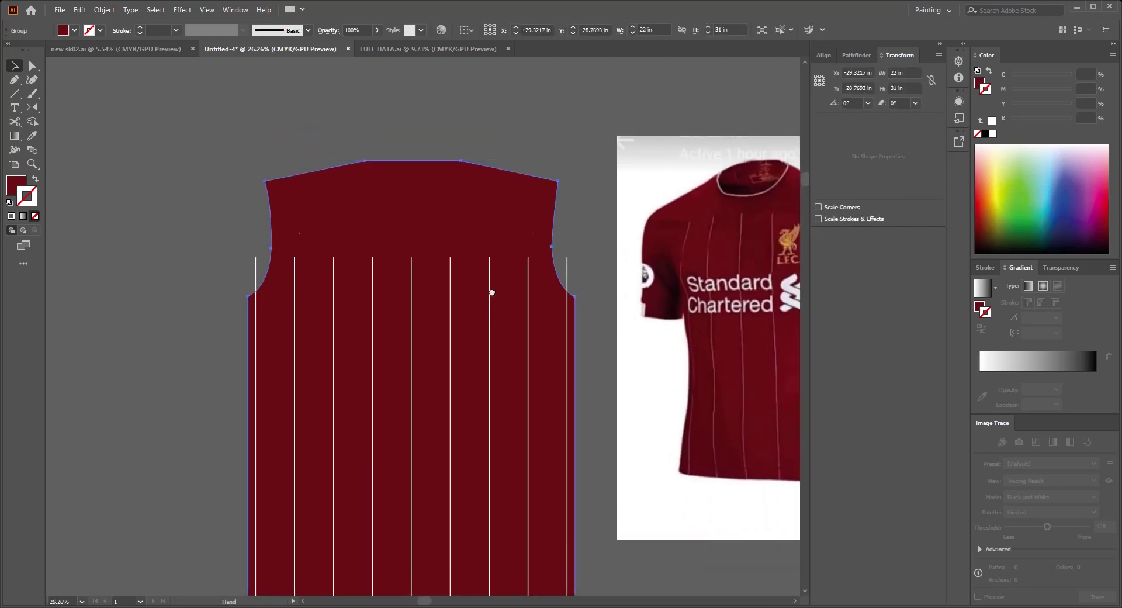
scroll(491, 292, "down", 1)
scroll(497, 300, "down", 1)
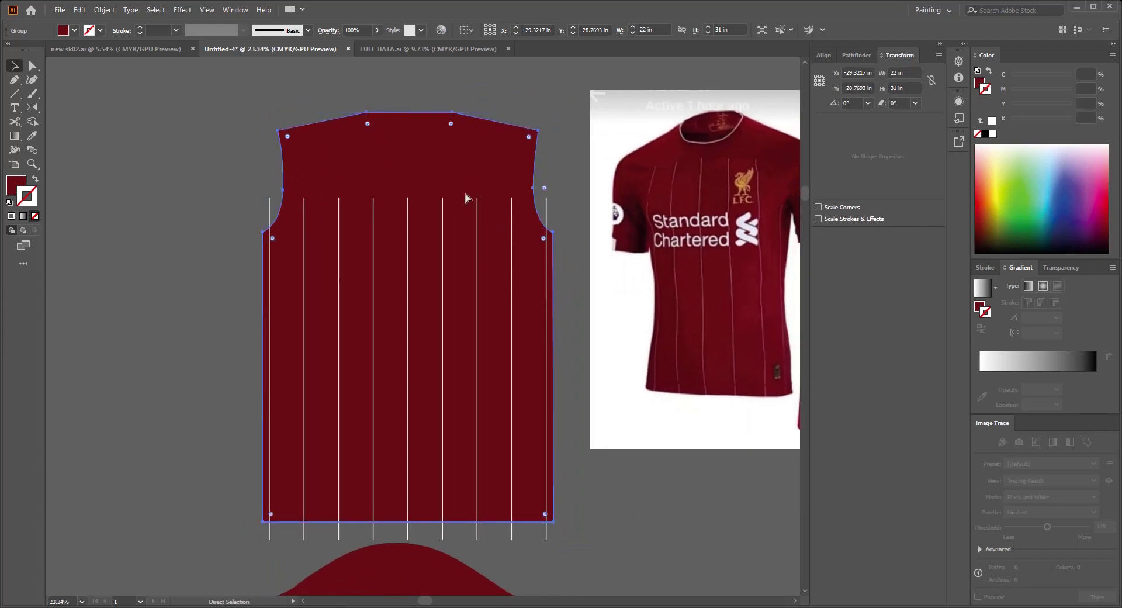
key("ctrl+shift+bracketright")
scroll(473, 196, "down", 2)
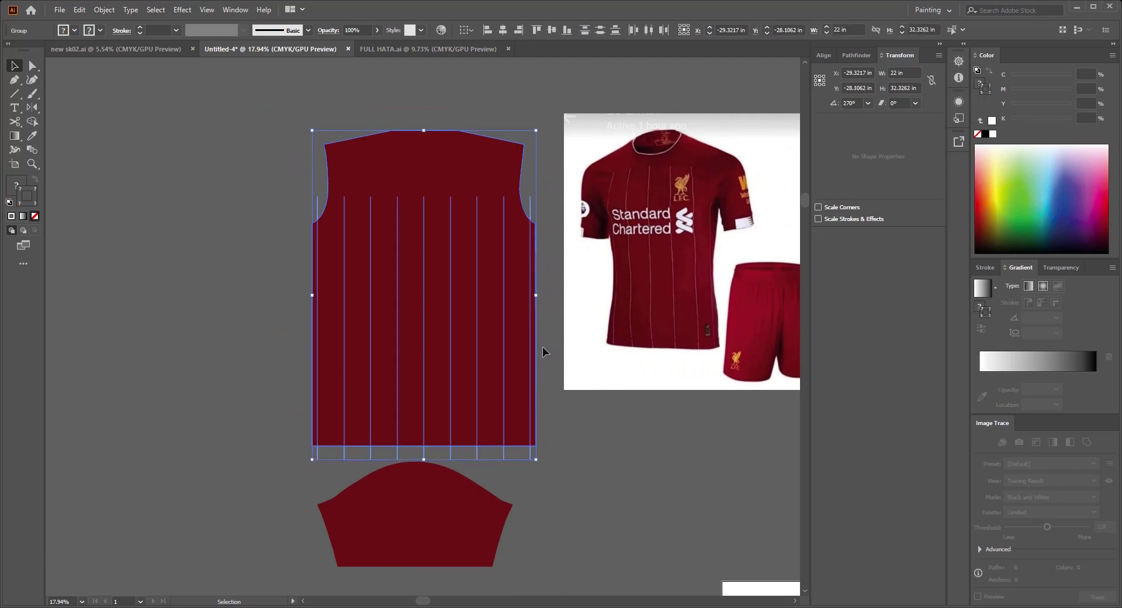
key("ctrl+7")
scroll(328, 220, "down", 2)
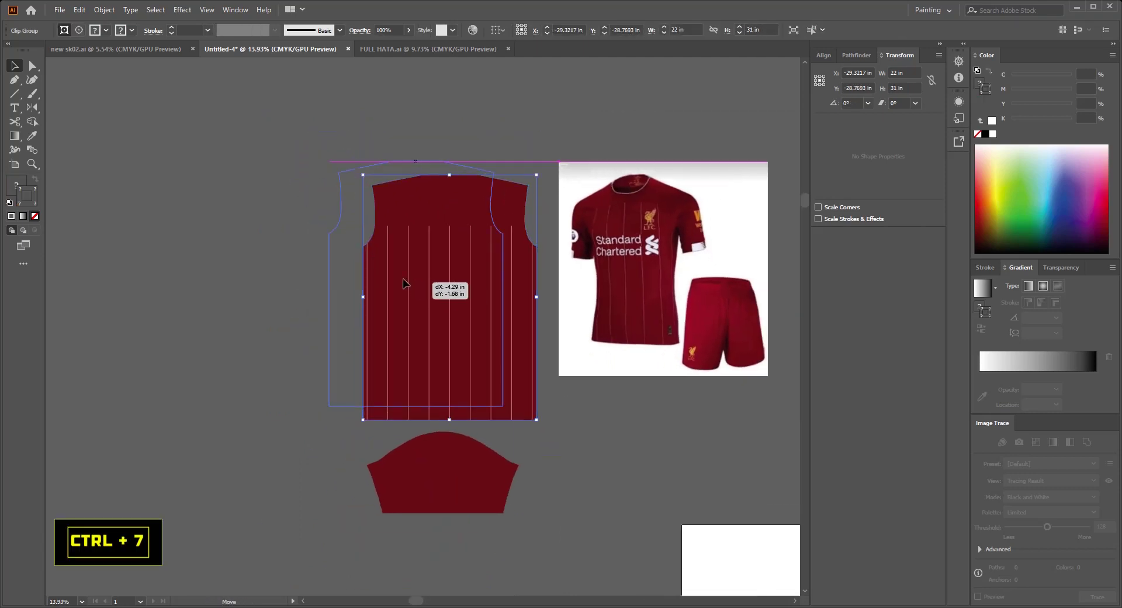
left_click(526, 332)
- Move the sleeve piece up and to the left
scroll(573, 327, "right", 2)
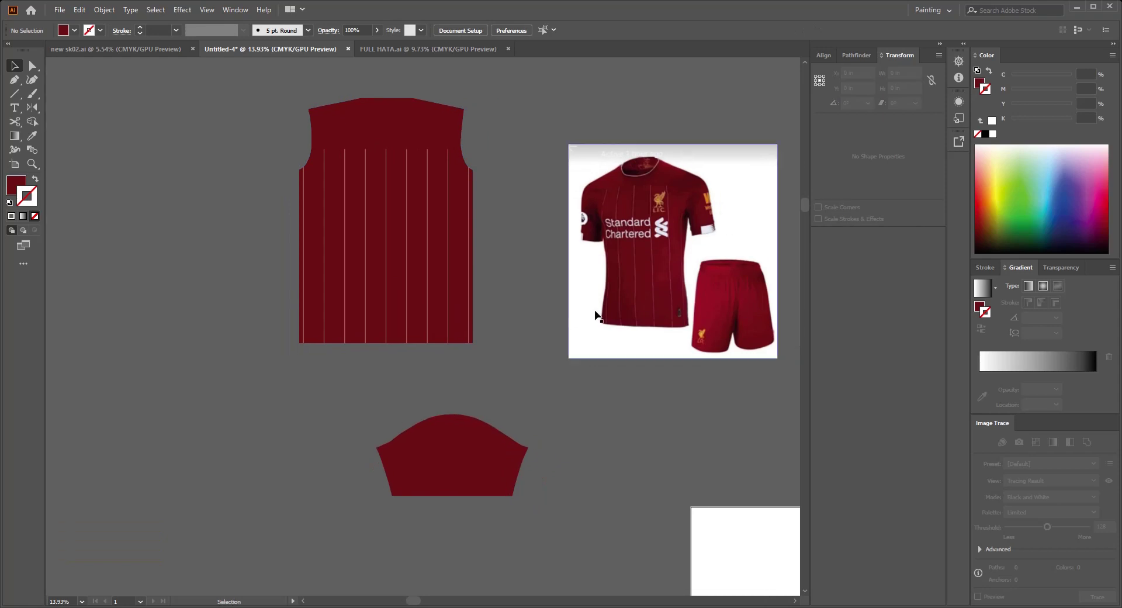
left_click(594, 318)
left_click_drag(657, 428, 623, 405)
scroll(608, 395, "up", 2)
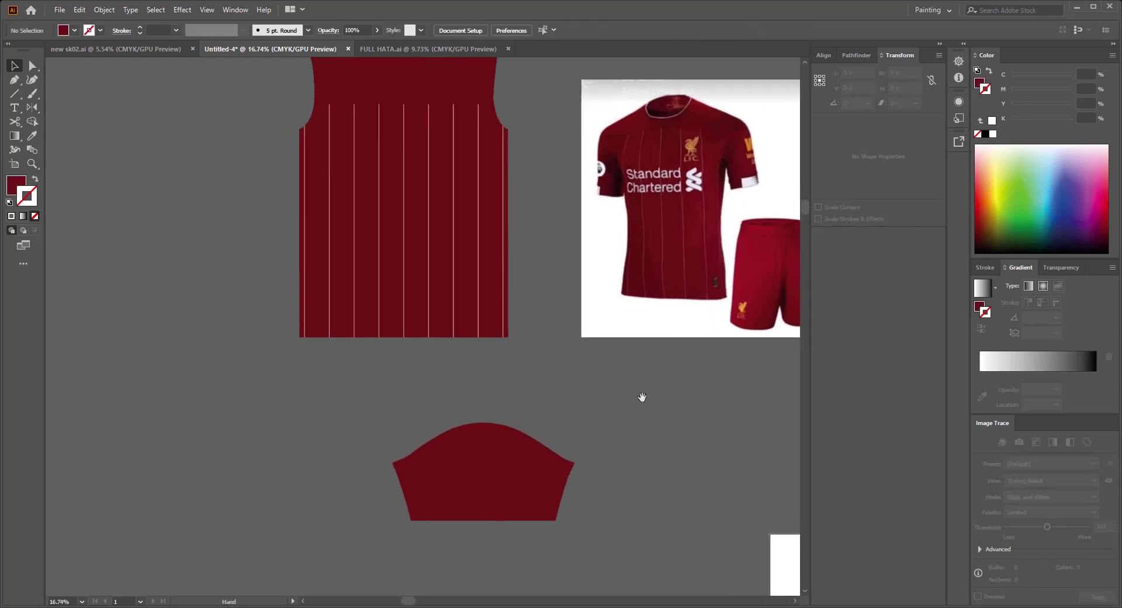
left_click_drag(527, 464, 446, 394)
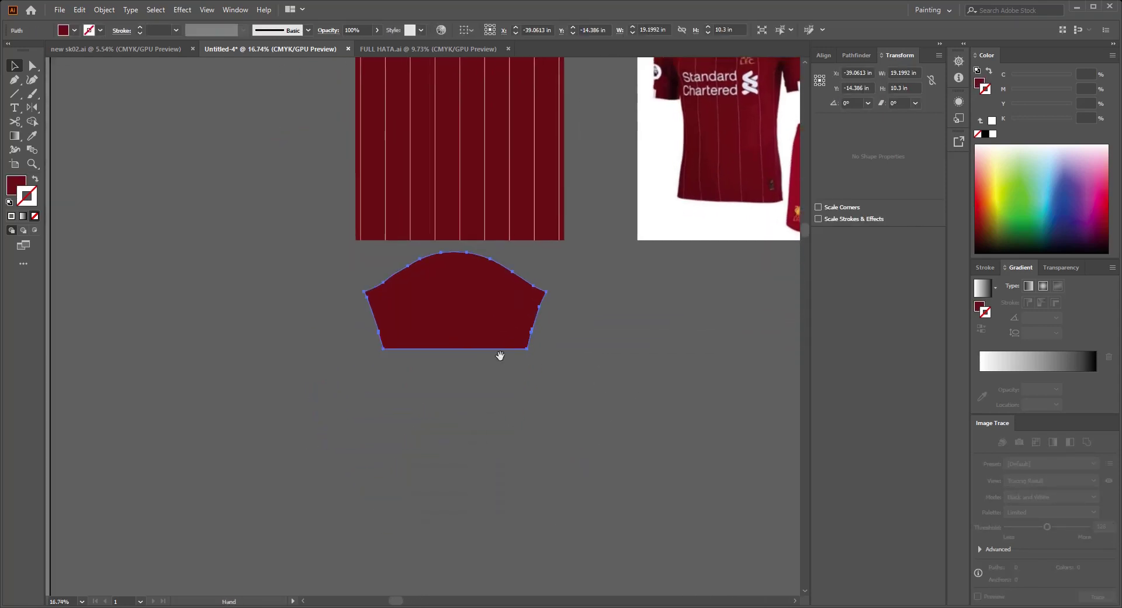
scroll(506, 393, "up", 4)
scroll(518, 405, "up", 1)
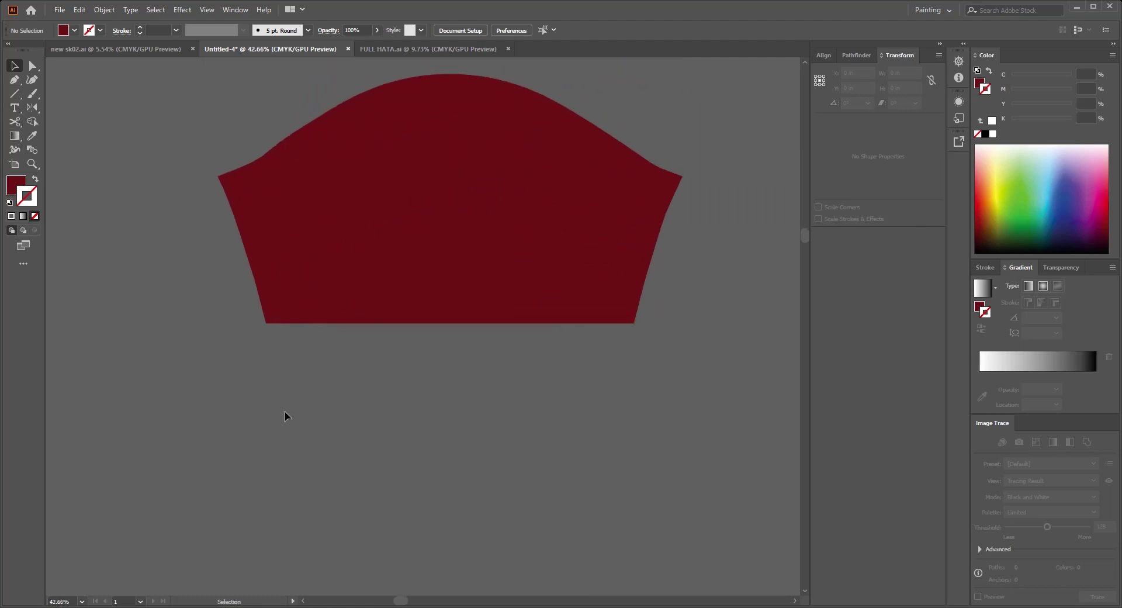
- Draw a 5 × 2 in rectangle below the sleeve
key("m")
left_click_drag(342, 356, 463, 405)
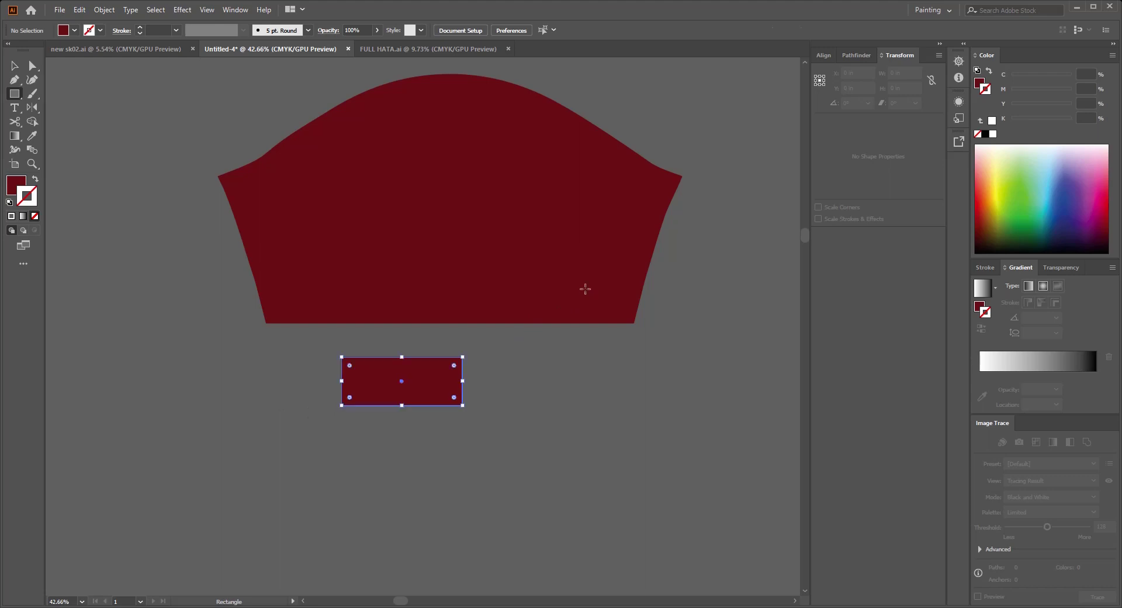
key("v")
scroll(438, 396, "up", 2)
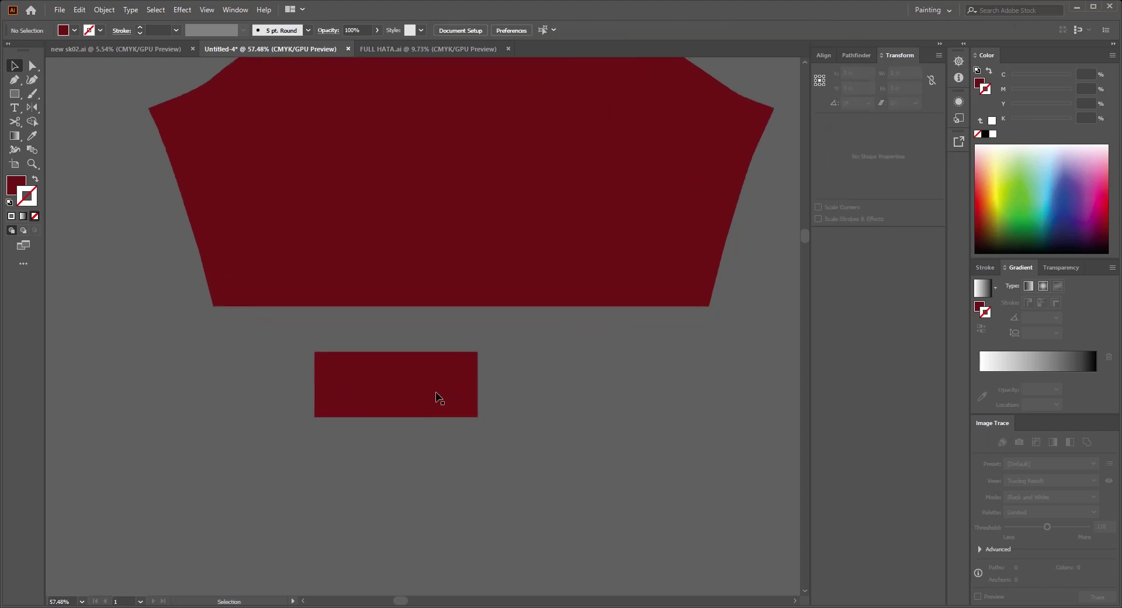
- Make the rectangle white-filled with no stroke
left_click(994, 134)
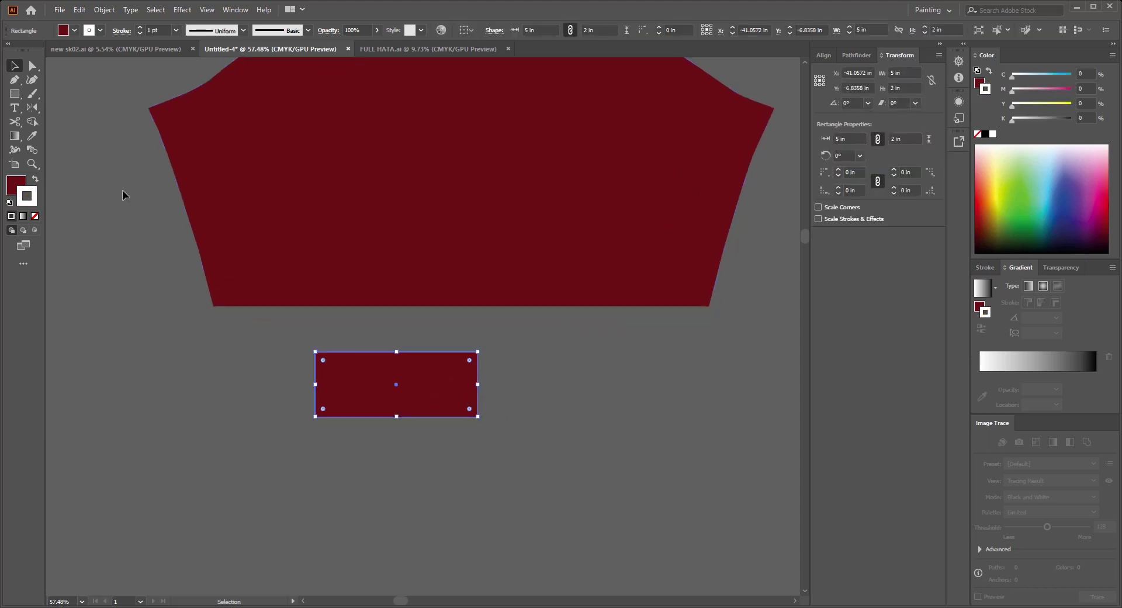
left_click(35, 179)
key("slash")
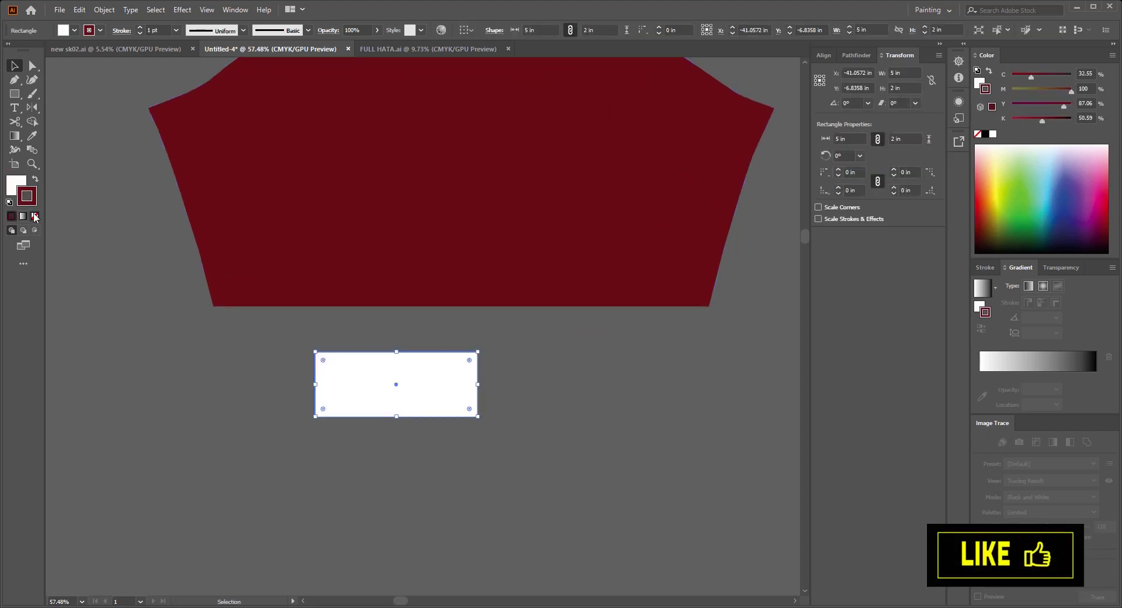
left_click(236, 393)
scroll(426, 376, "up", 3)
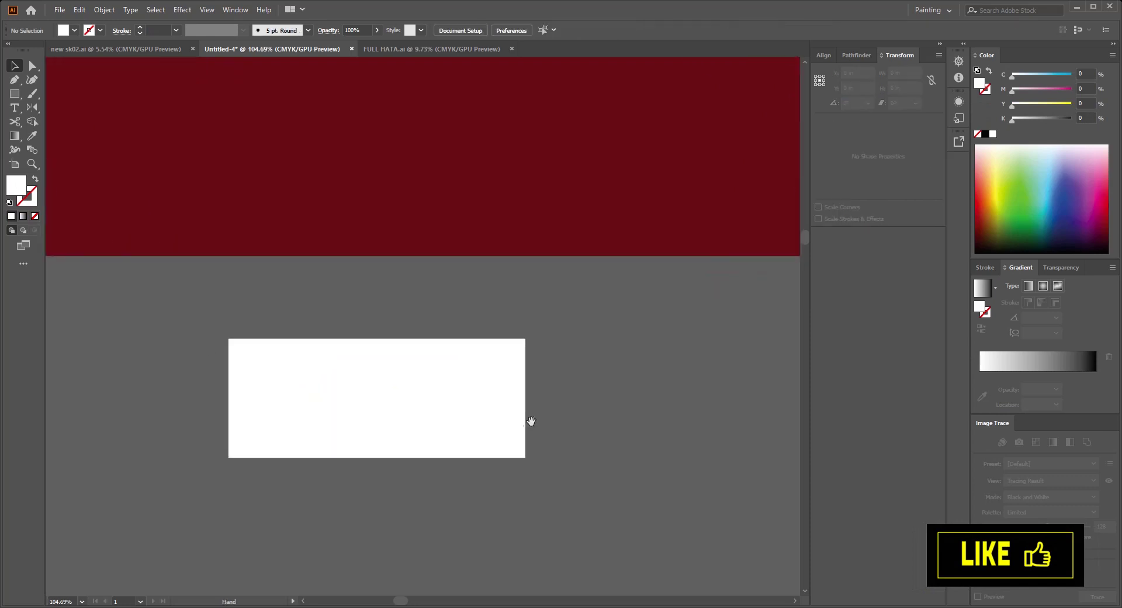
scroll(500, 409, "up", 2)
scroll(501, 409, "right", 2)
scroll(556, 388, "right", 2)
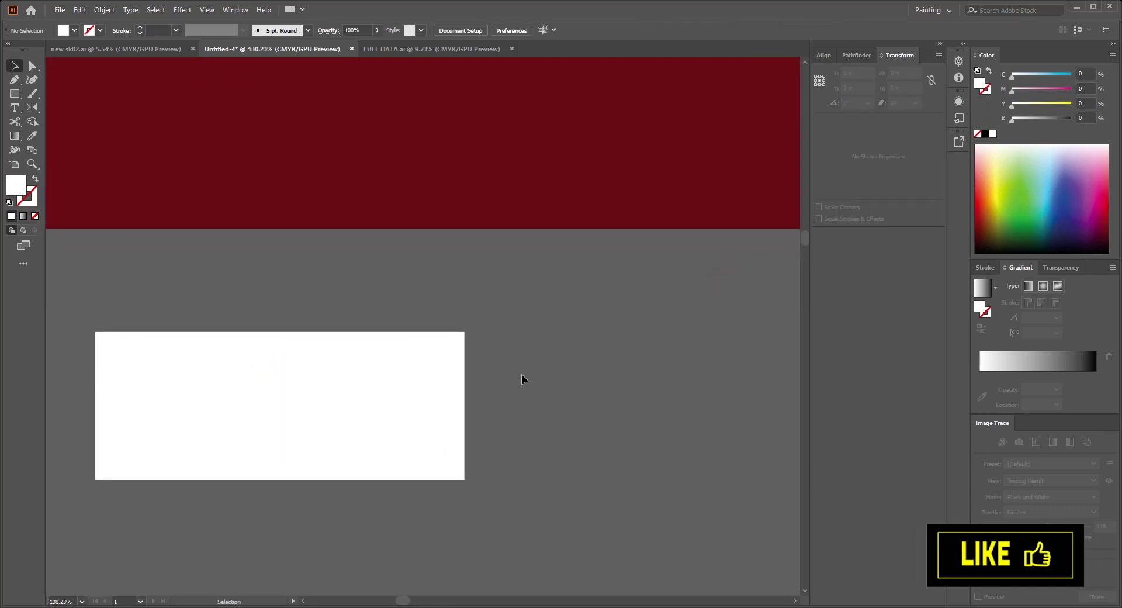
key("p")
- Pen zigzag teeth down the upper half of the rectangle's right edge
left_click(465, 349)
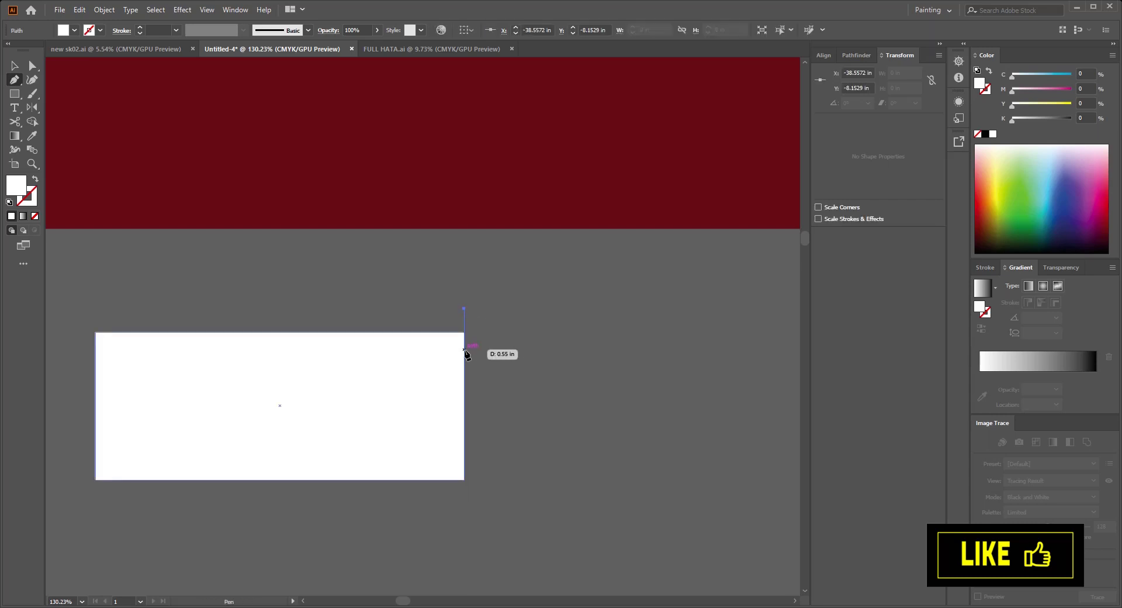
left_click(402, 351)
left_click(464, 358)
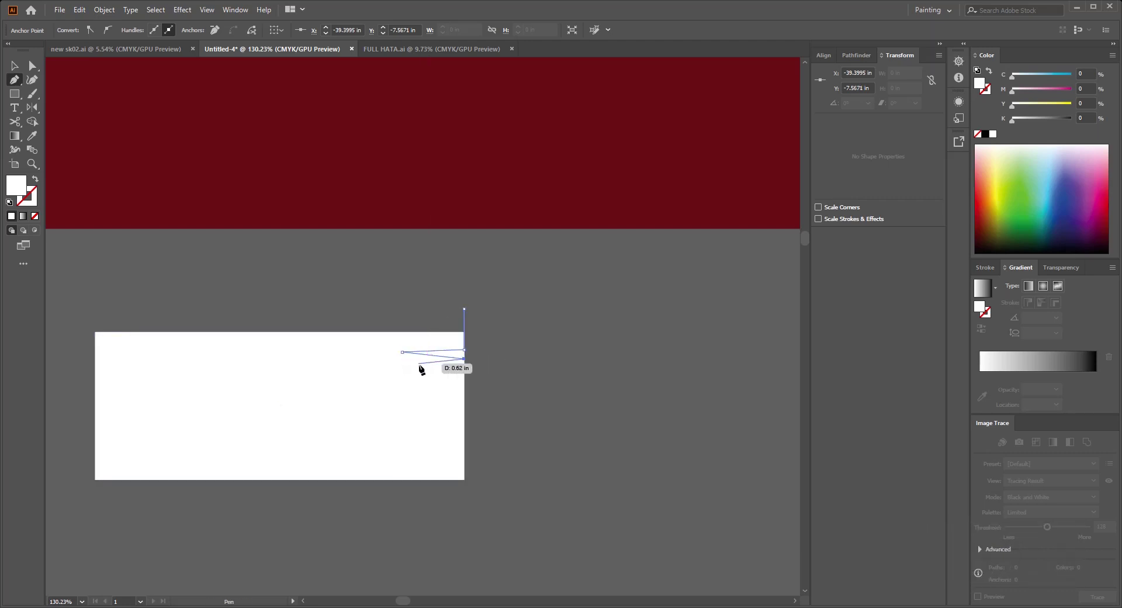
left_click(406, 369)
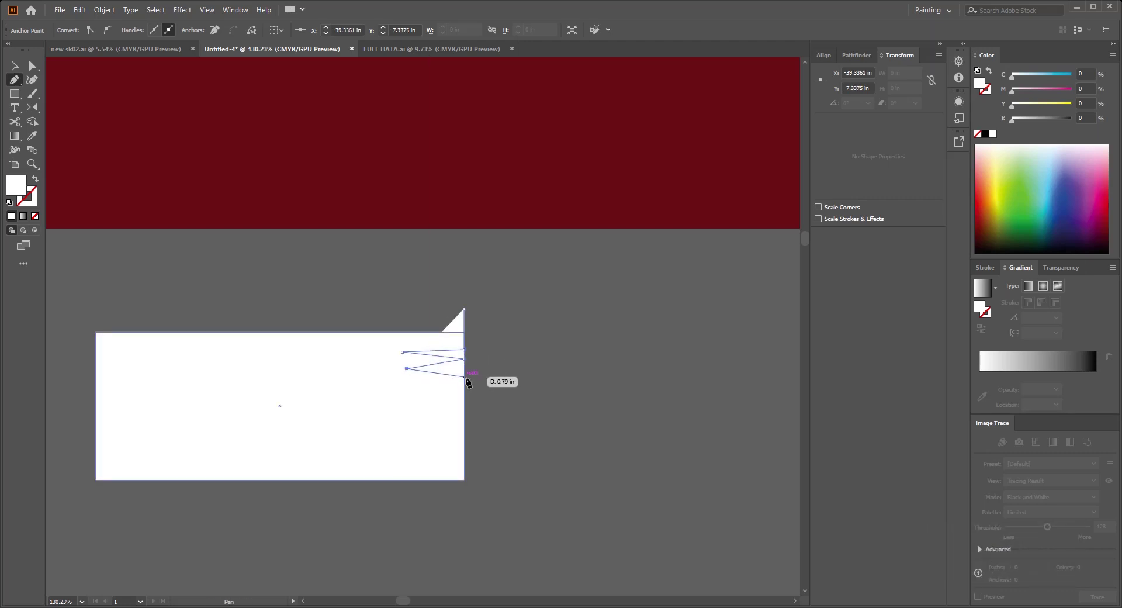
left_click(465, 377)
left_click(465, 390)
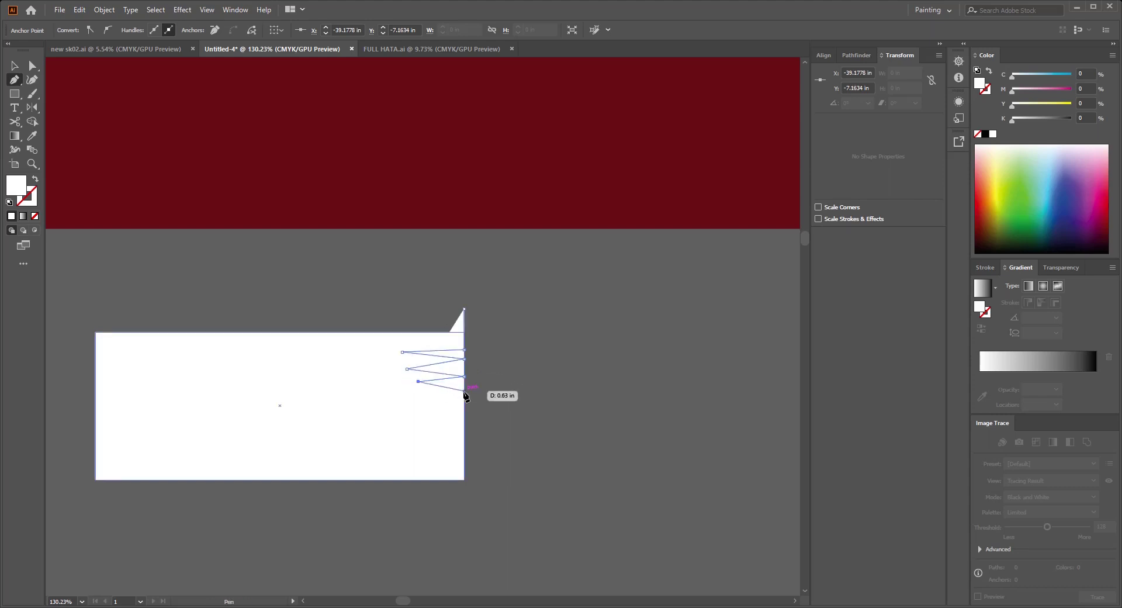
left_click(407, 397)
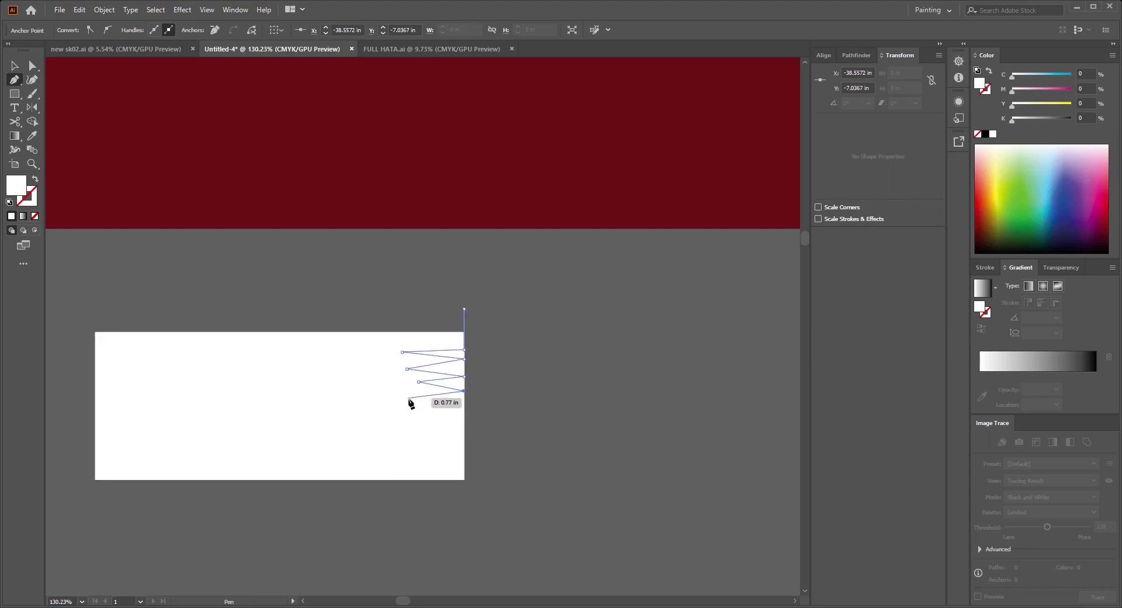
left_click(464, 403)
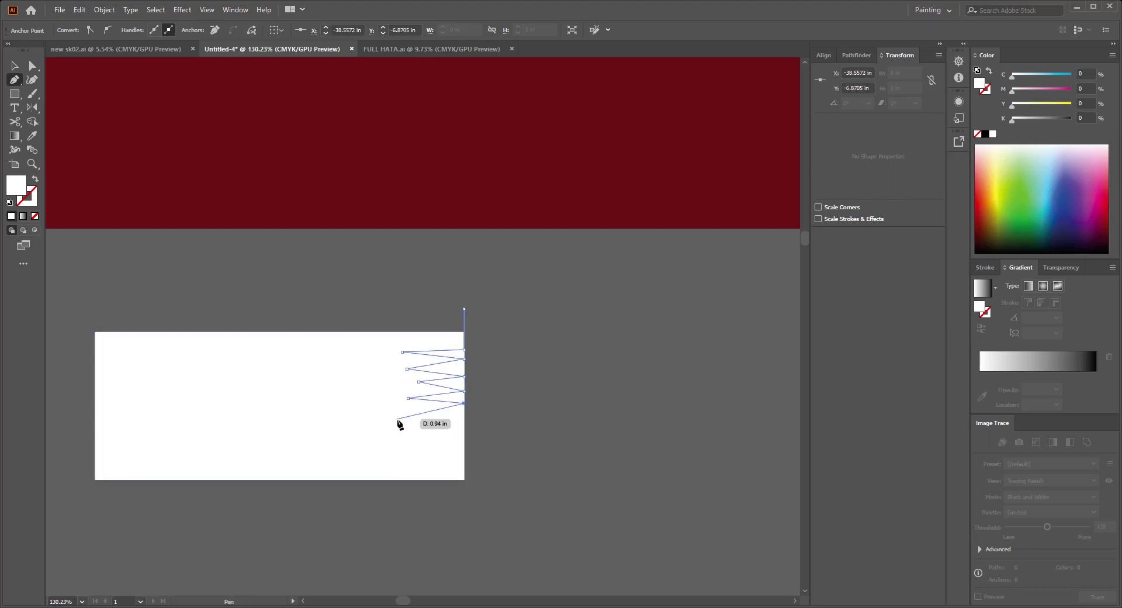
- Continue the zigzag to the bottom and close the shape along the right side
left_click(464, 416)
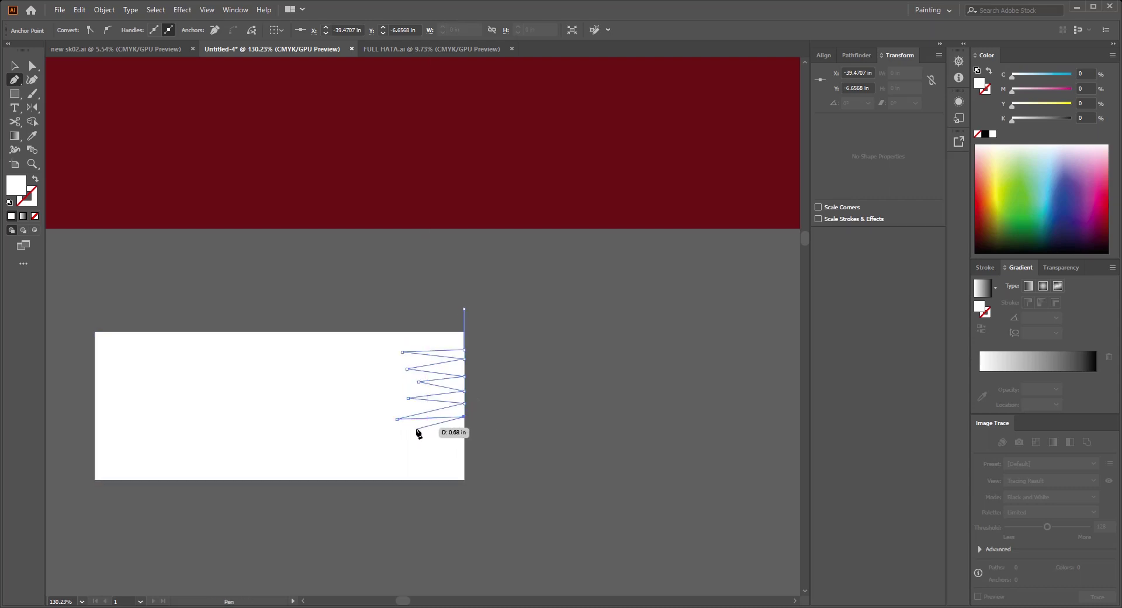
left_click(464, 430)
left_click(416, 437)
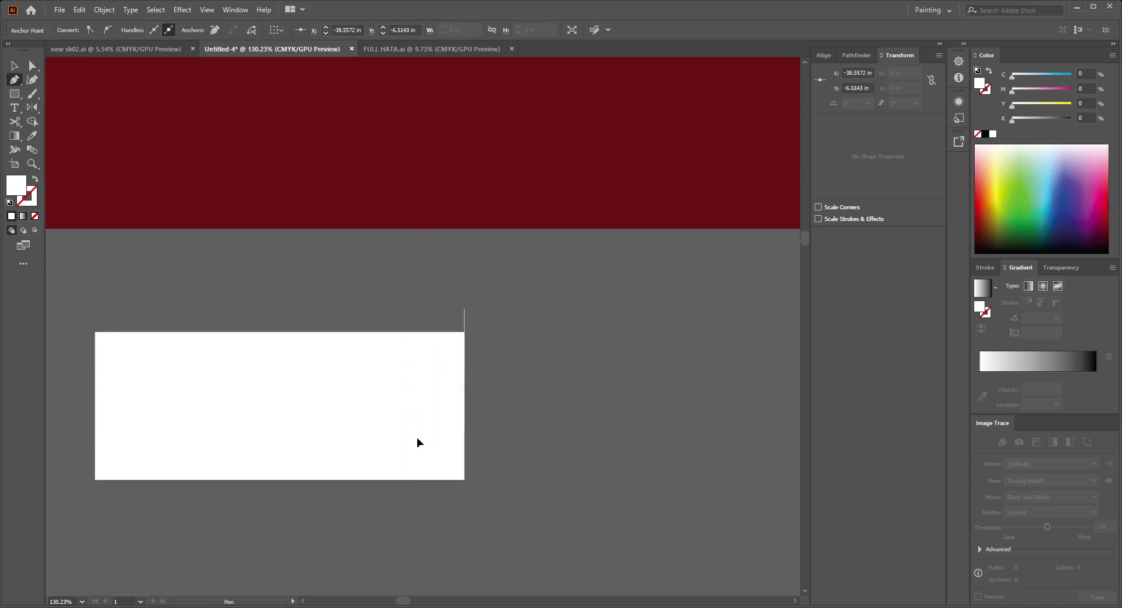
left_click(465, 445)
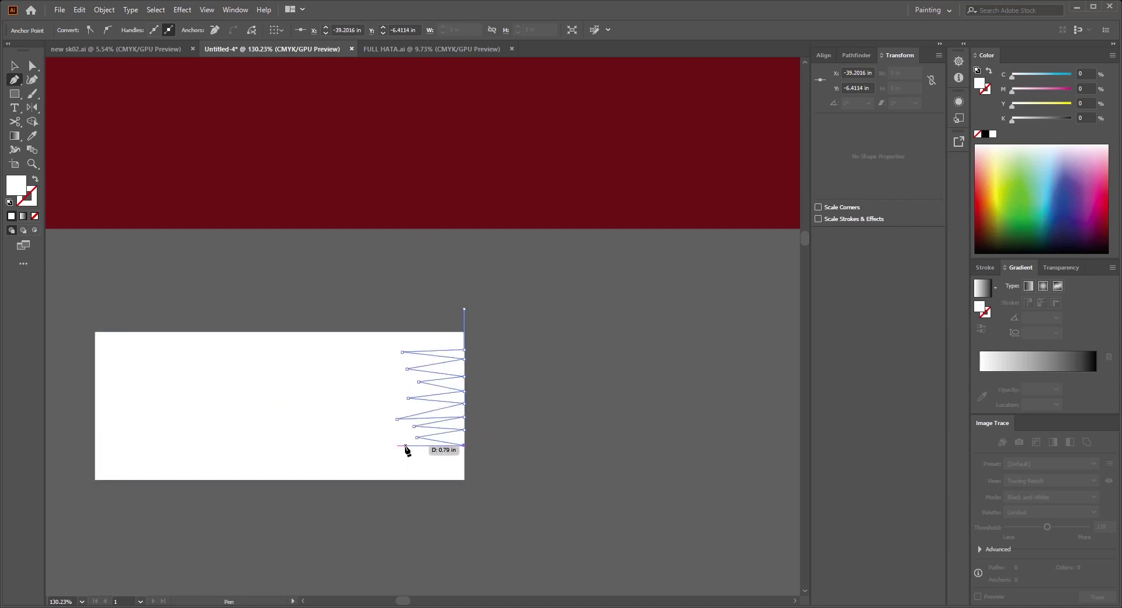
left_click(465, 460, "ctrl")
left_click(415, 473)
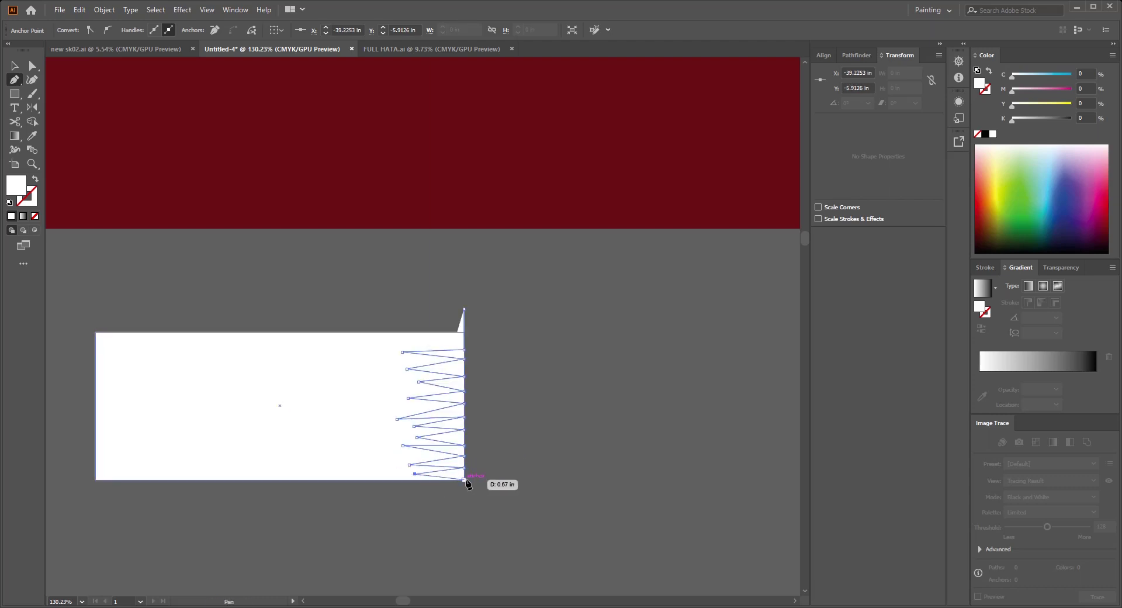
left_click(486, 480)
left_click(503, 390, "ctrl")
left_click(503, 334)
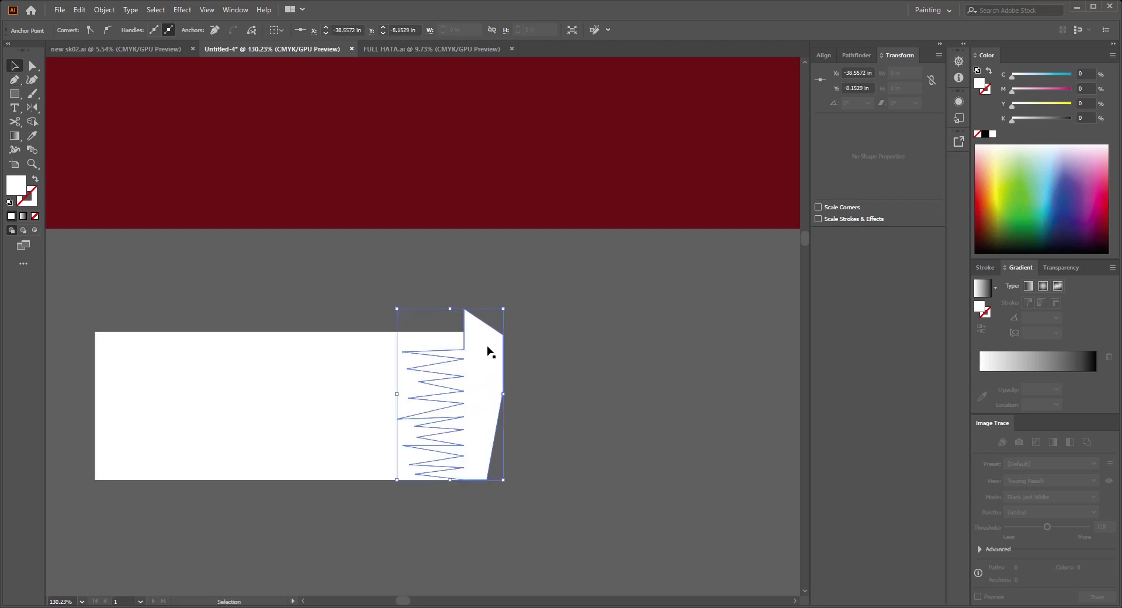
- Fill the zigzag shape with the sleeve's dark red and select it with the rectangle
key("i")
left_click(485, 193)
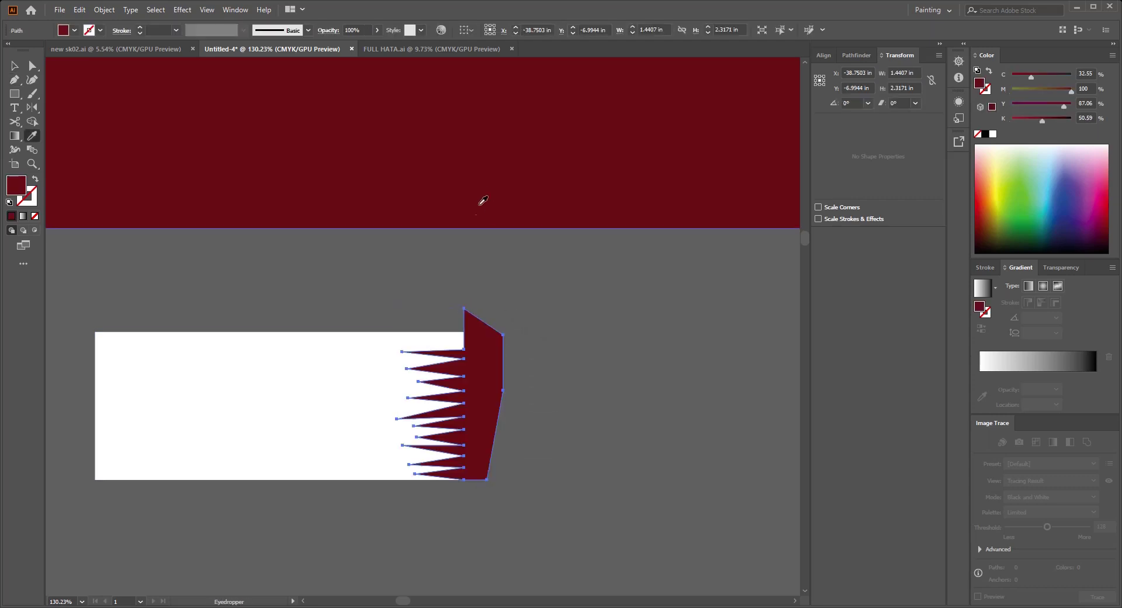
key("v")
key("ctrl+a")
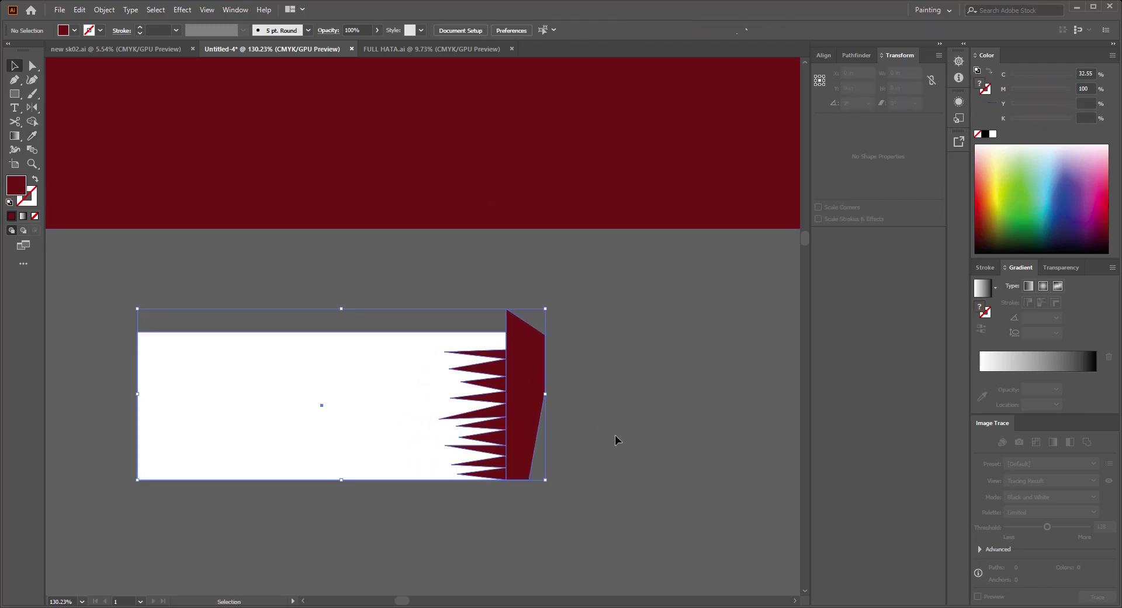
left_click_drag(525, 388, 495, 331)
- Delete the outer red piece and zigzag triangles with Shape Builder, leaving a serrated band
key("shift+m")
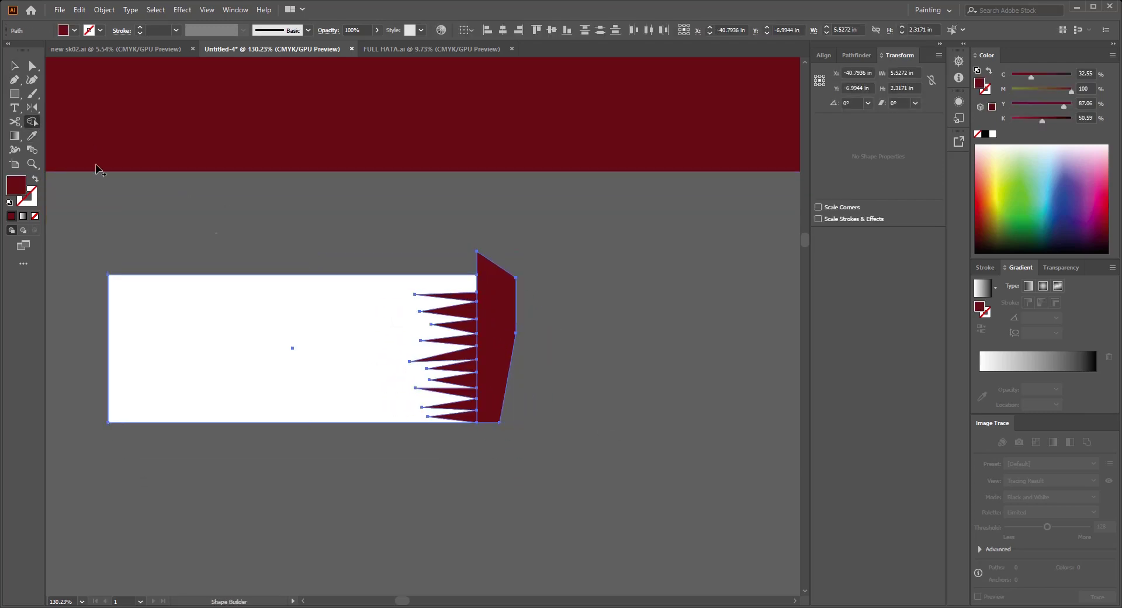
left_click(511, 351, "alt")
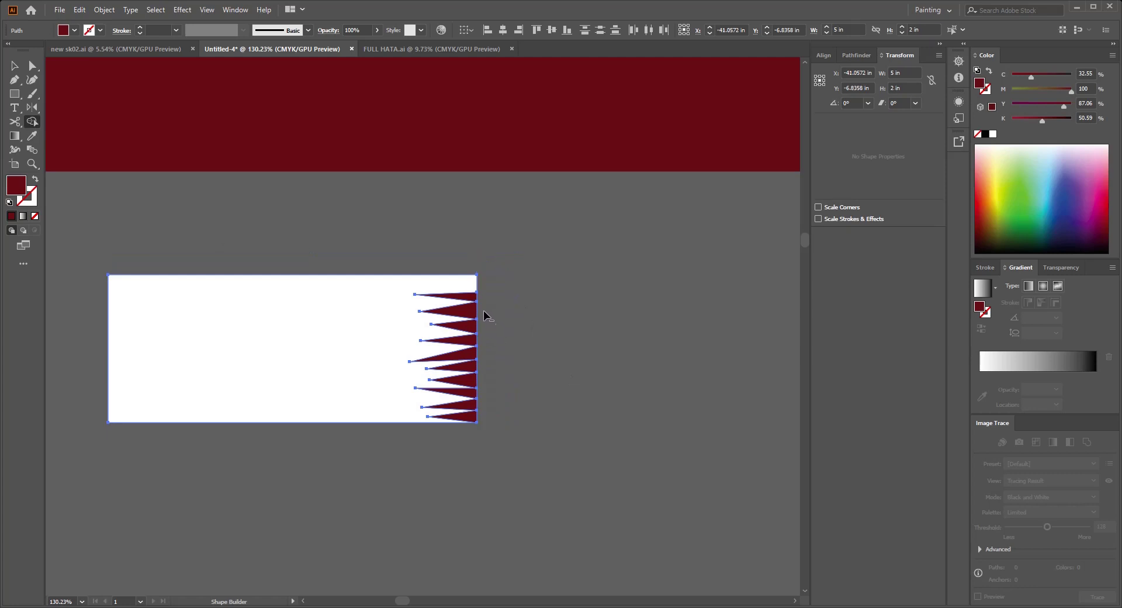
left_click_drag(472, 298, 472, 327)
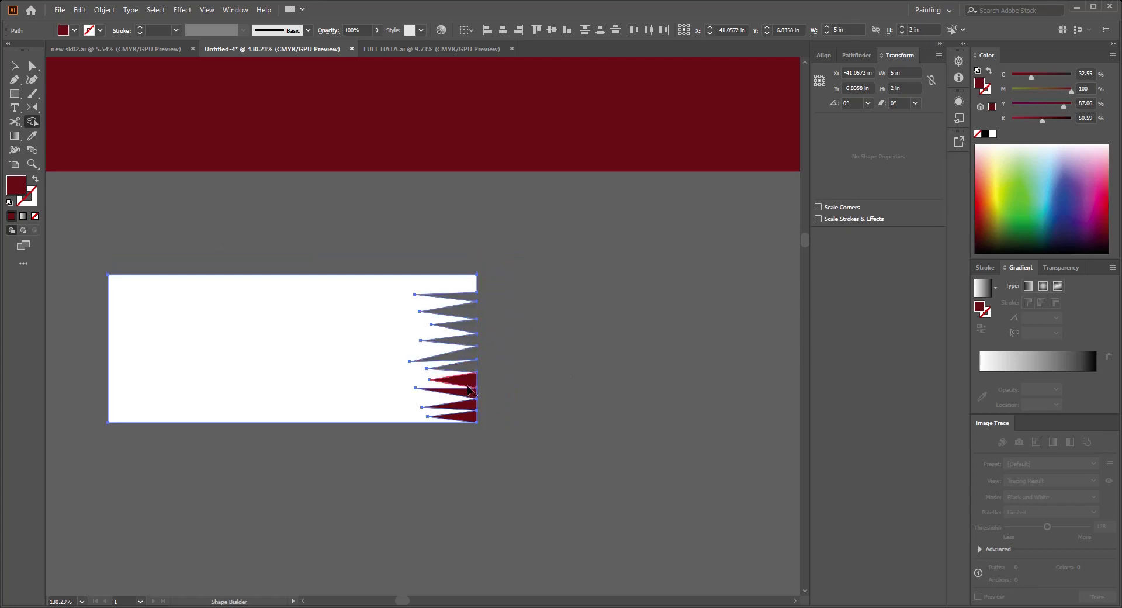
left_click(473, 417, "alt")
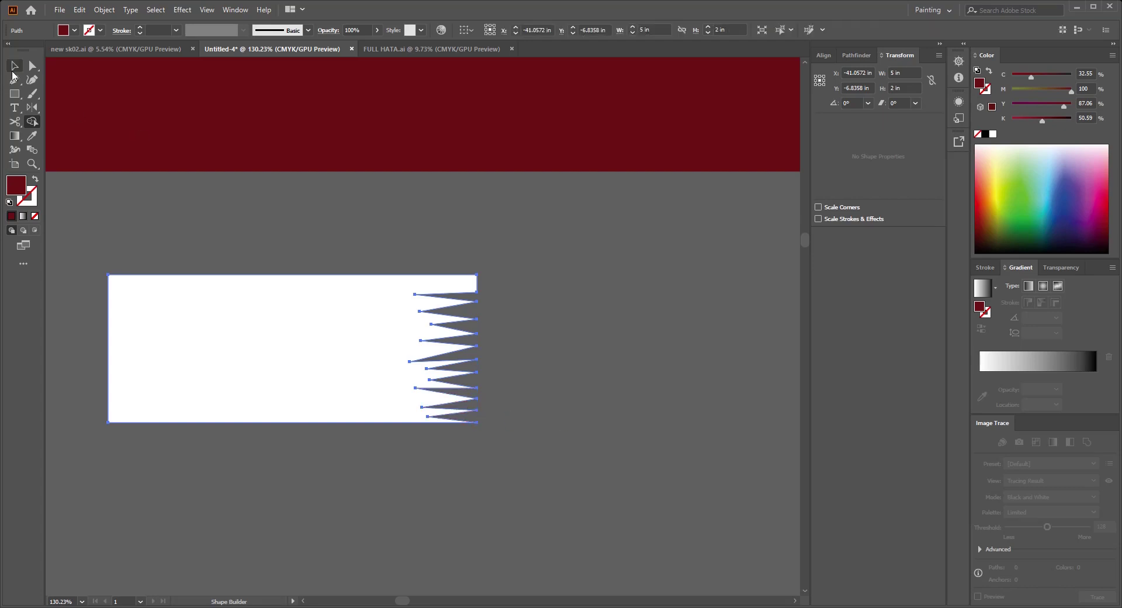
left_click(14, 67)
left_click(305, 246)
- Move the notched white band up onto the bottom edge of the dark red sleeve
scroll(395, 318, "down", 2)
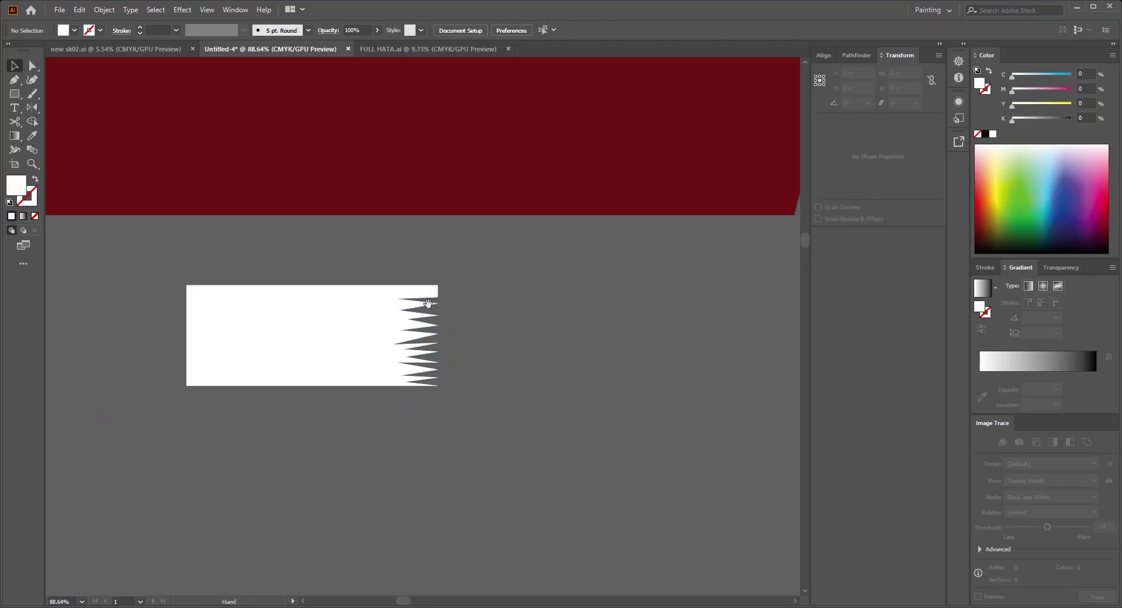
scroll(428, 303, "up", 3)
scroll(509, 359, "down", 1)
scroll(435, 349, "down", 3)
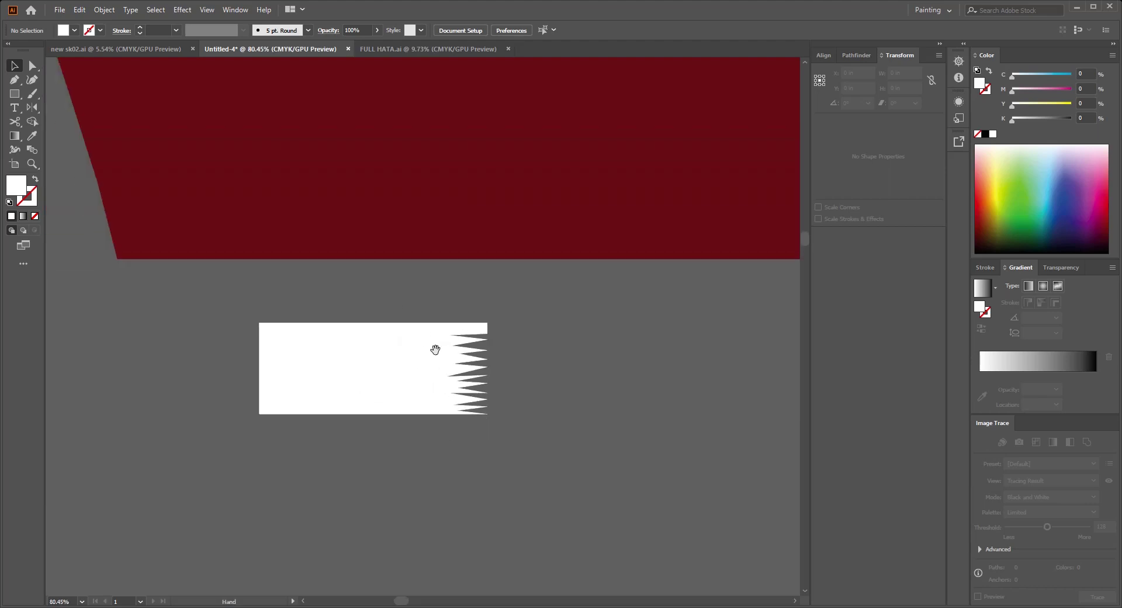
scroll(436, 347, "down", 1)
scroll(433, 380, "up", 1)
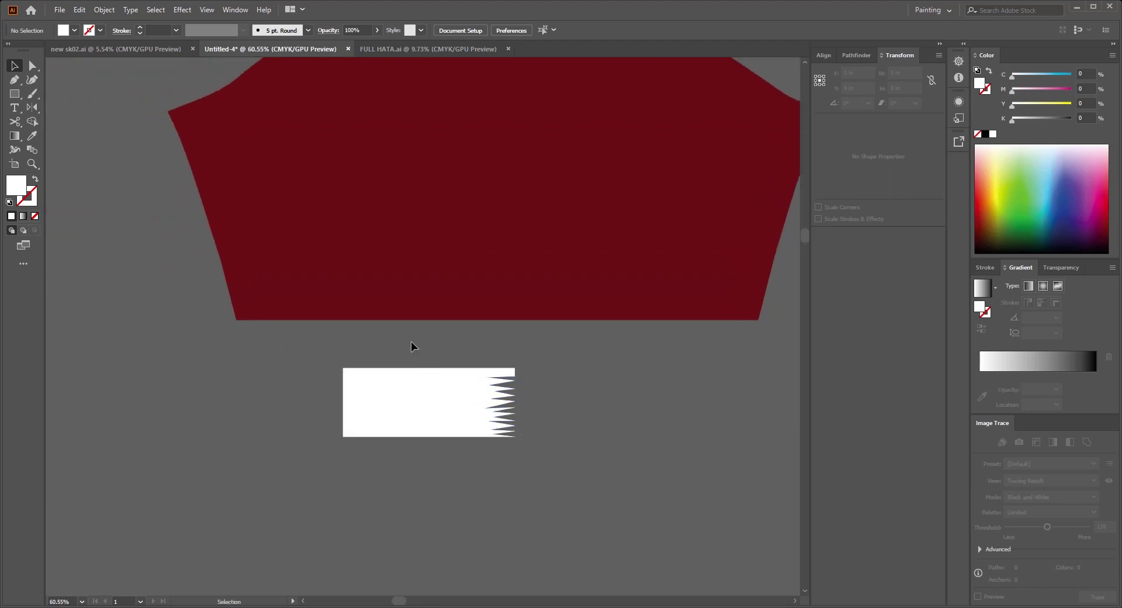
scroll(421, 374, "up", 1)
scroll(429, 403, "up", 1)
left_click_drag(443, 426, 436, 282)
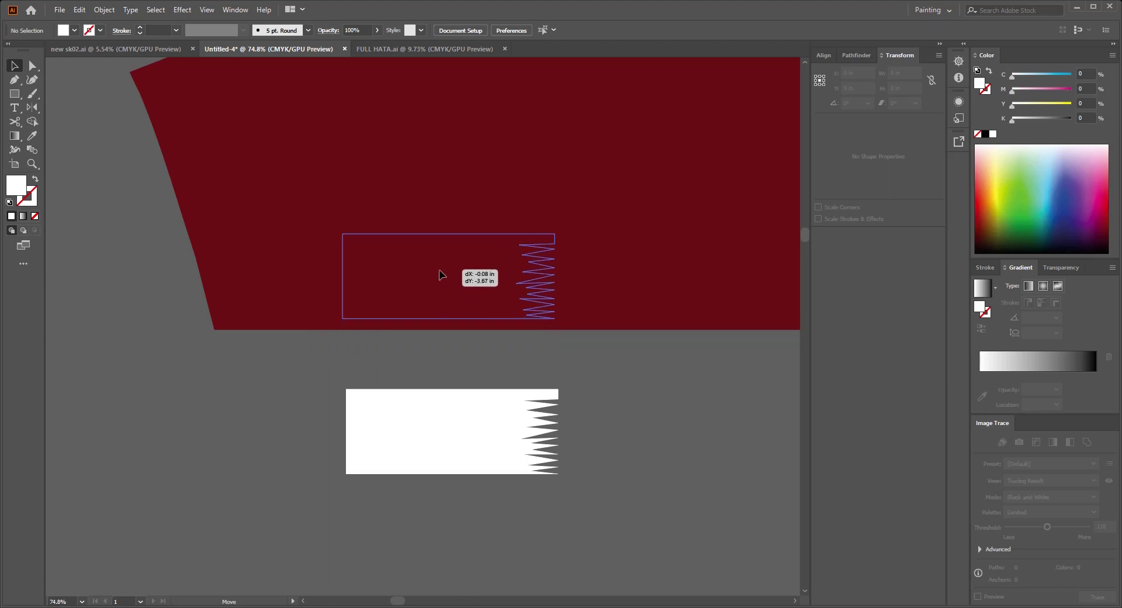
- Alt-drag a copy of the band to the right and mirror it so its notches face left
scroll(328, 344, "down", 1)
mouse_move(329, 341)
left_mouse_down()
mouse_move(522, 340)
mouse_move(472, 341)
left_mouse_up()
key("o")
key("v")
left_click(446, 468)
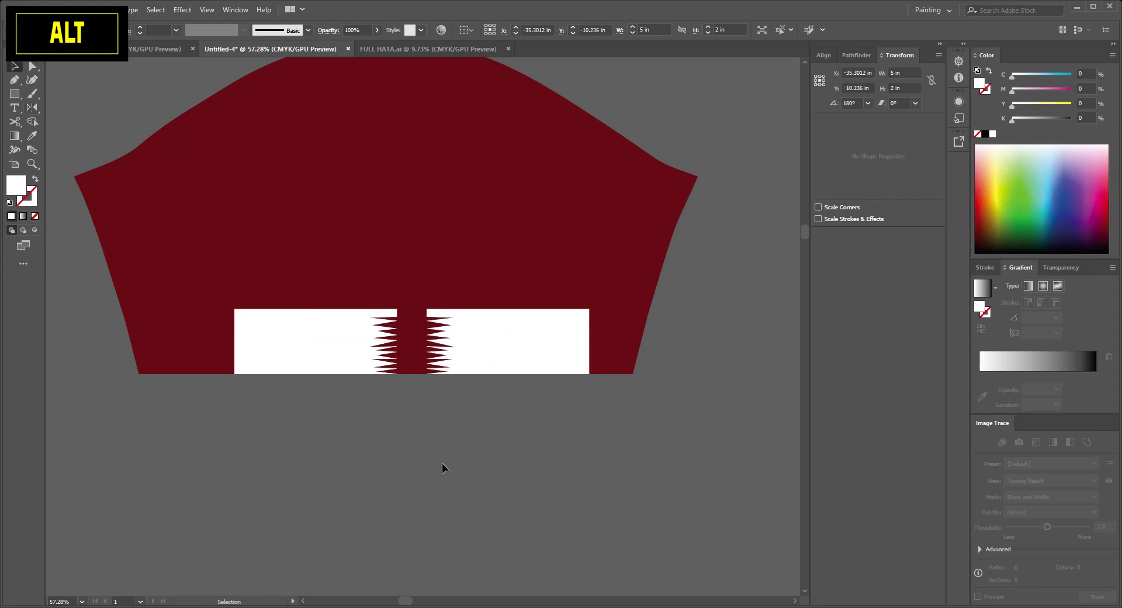
- Shift the left band into place along the sleeve bottom and select both bands
left_click_drag(446, 468, 555, 459)
scroll(473, 428, "down", 2)
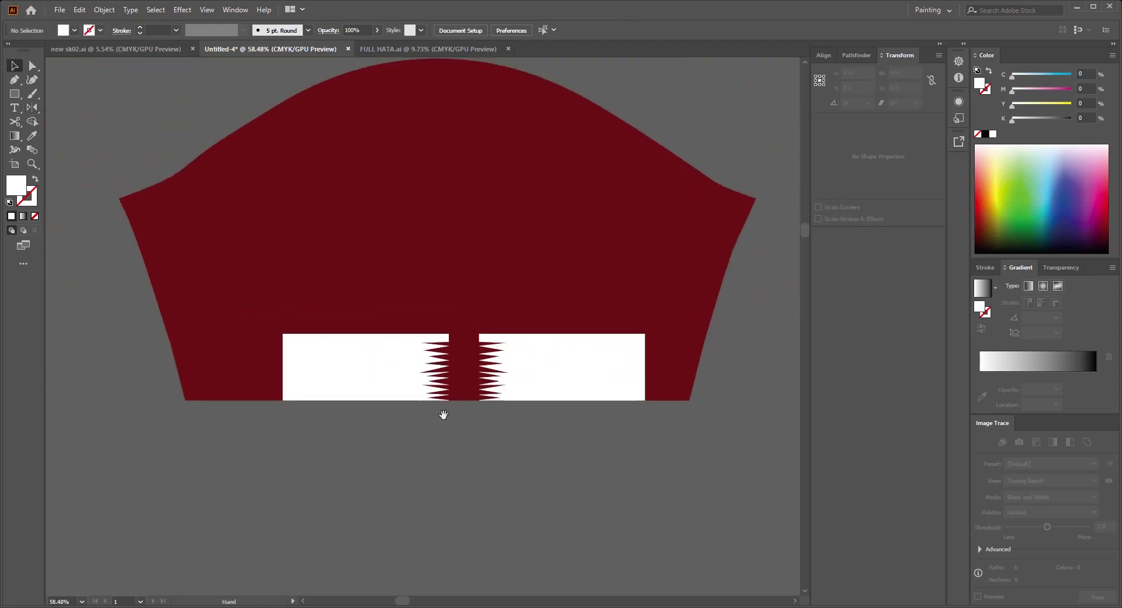
scroll(444, 412, "down", 2)
scroll(371, 390, "up", 4)
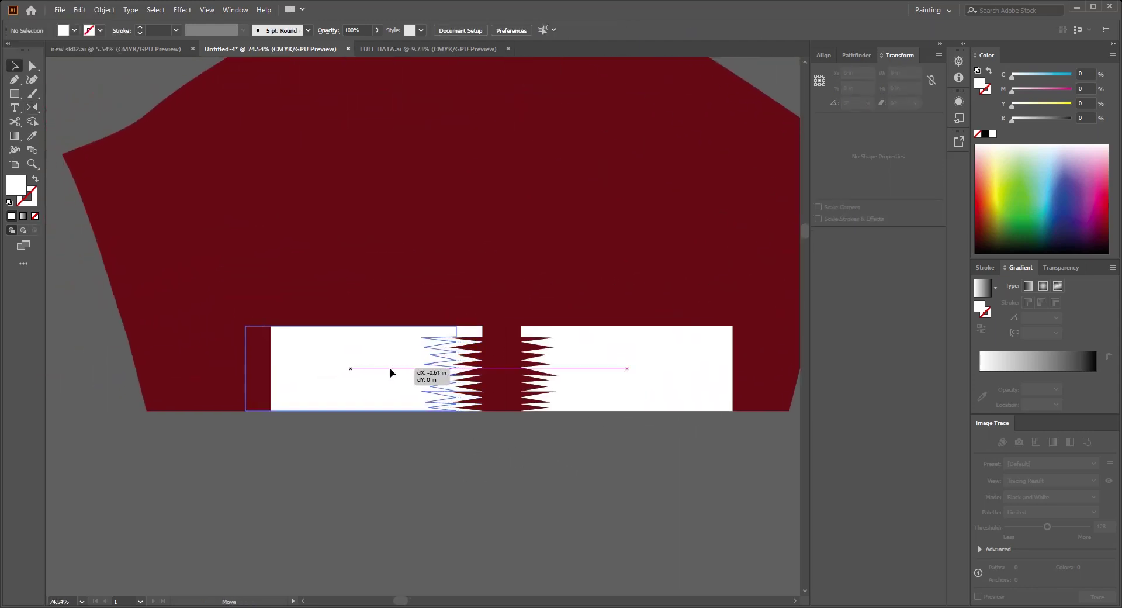
left_click_drag(418, 369, 381, 367)
scroll(582, 405, "down", 2)
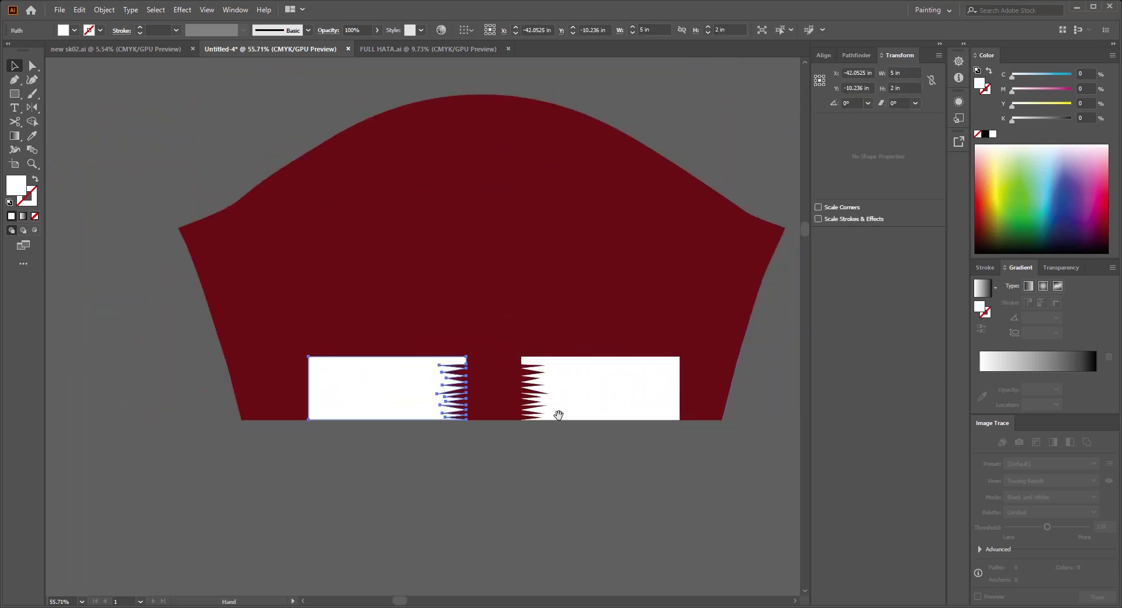
left_click(569, 391, "shift")
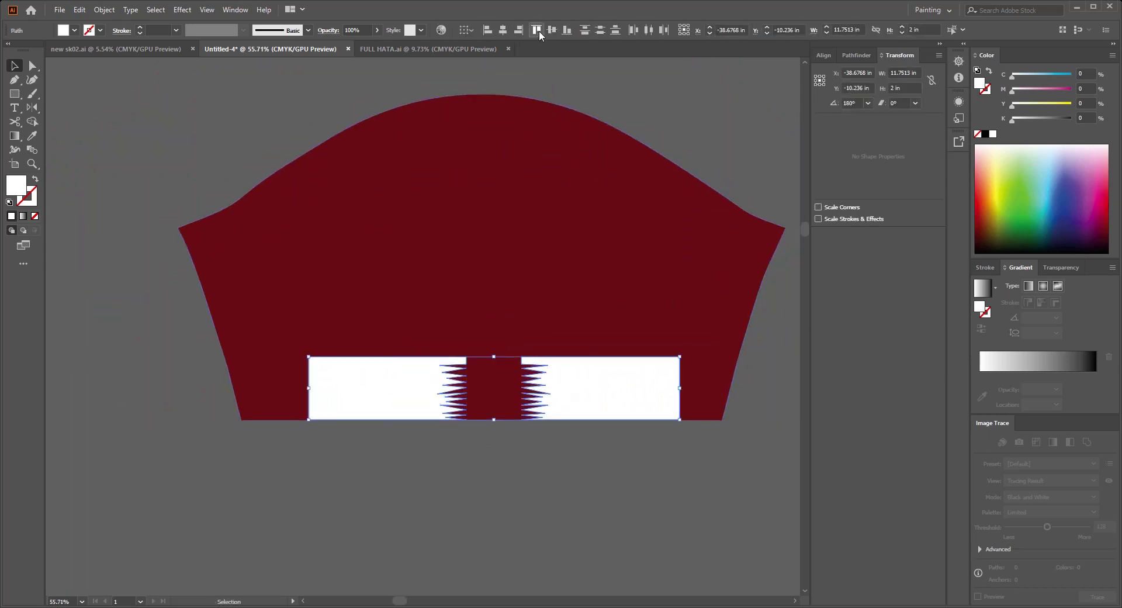
- Check the bands' anchor points and marquee the sleeve together with both bands
key("a")
left_click(583, 424)
scroll(583, 424, "down", 3)
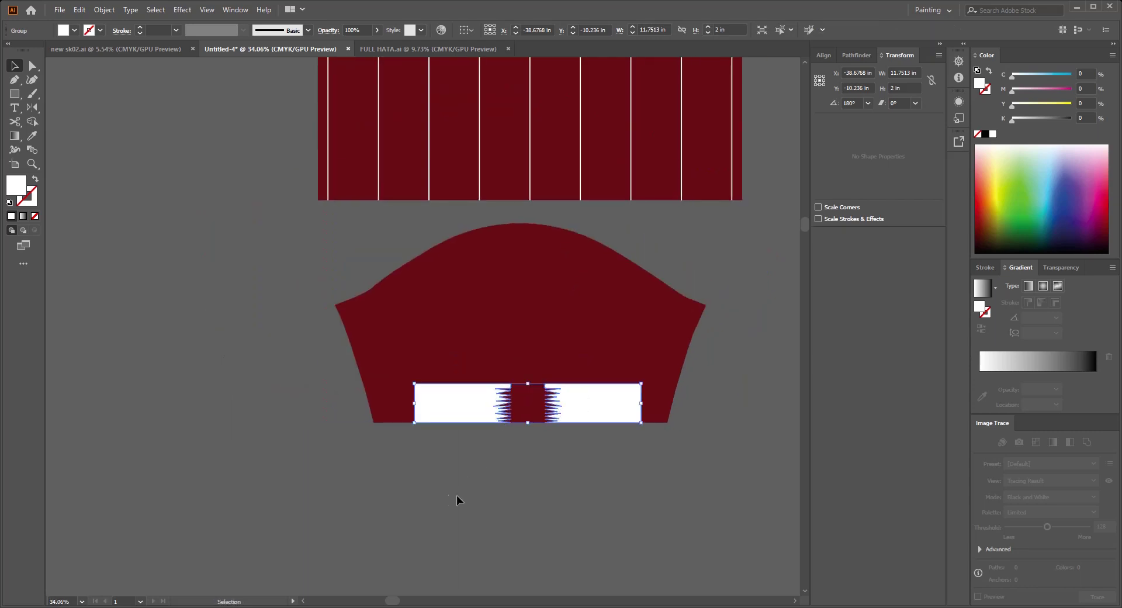
key("v")
left_click_drag(457, 495, 614, 170)
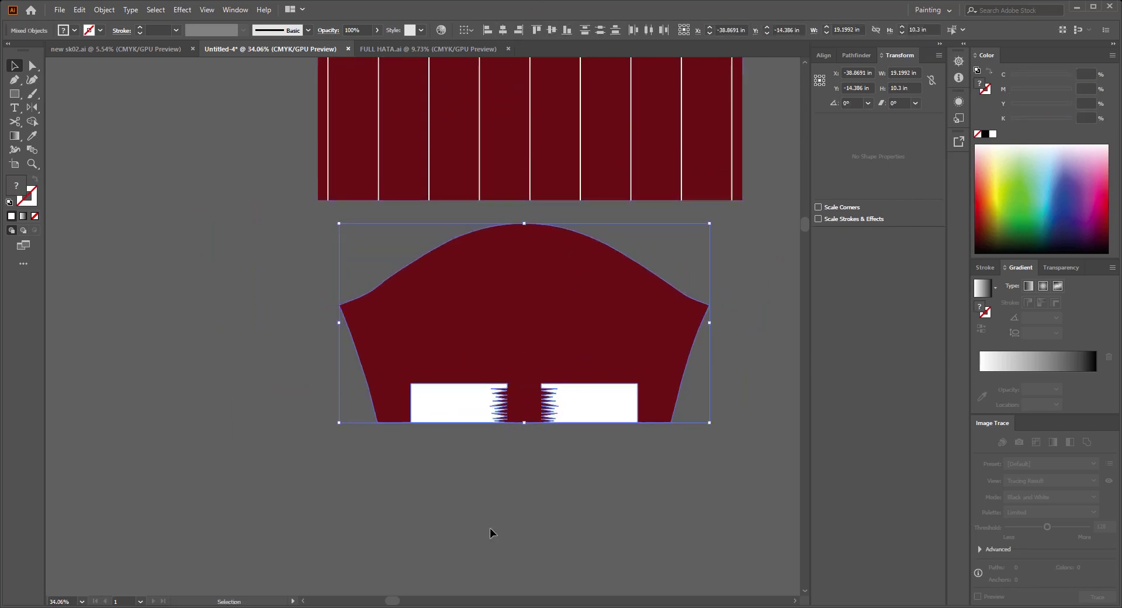
left_click(490, 528)
scroll(538, 521, "down", 2)
- Select the dark red sleeve and both bands, then clip the bands inside it with Ctrl+7
left_click(481, 380)
key("a")
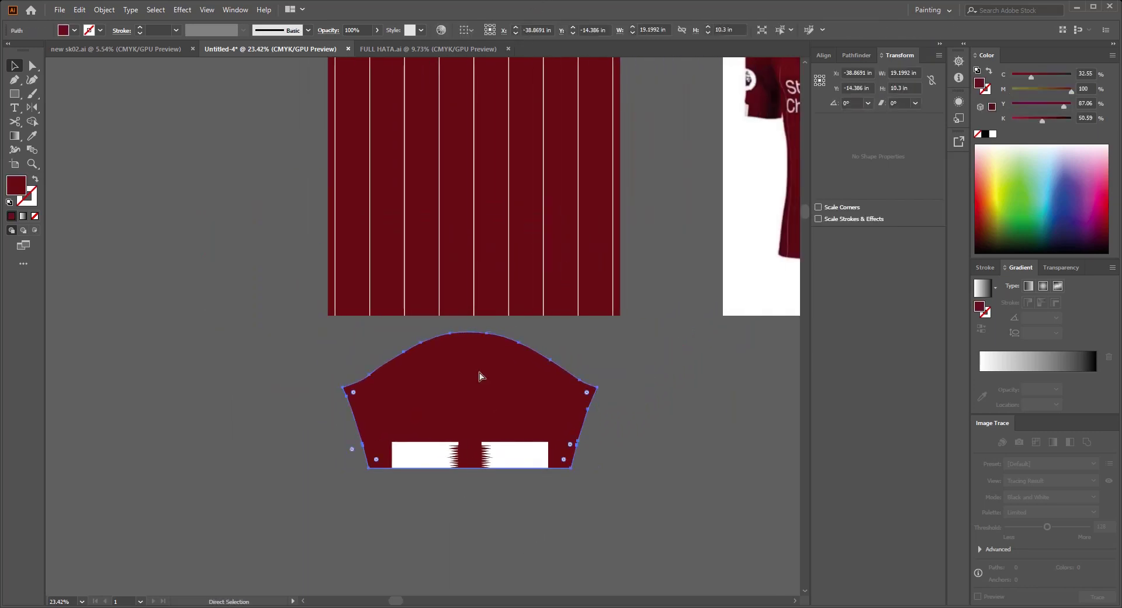
key("v")
left_click(479, 376)
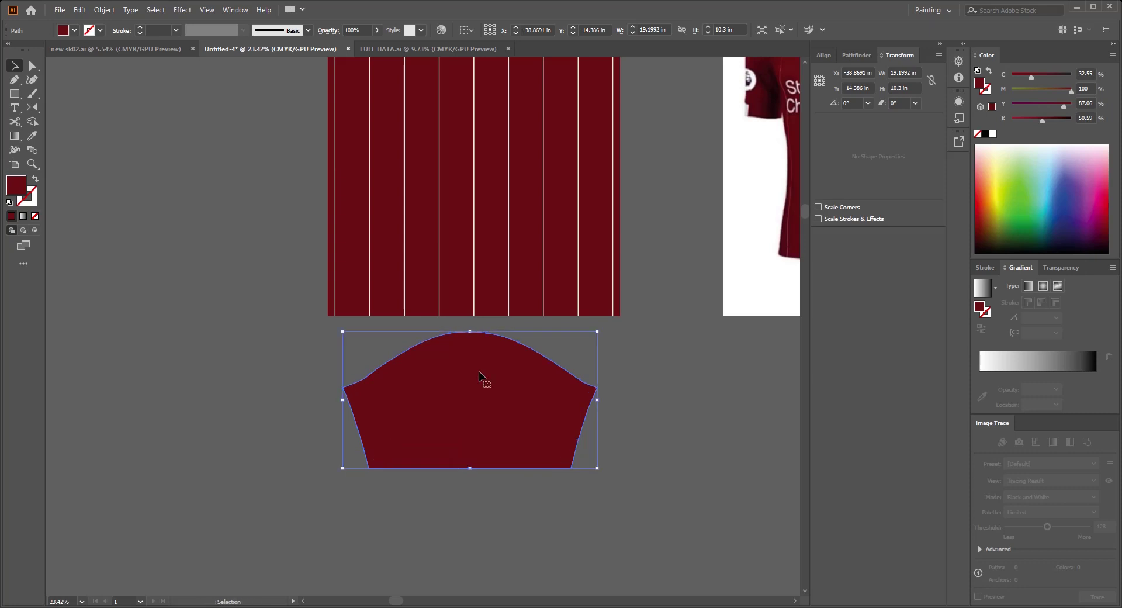
scroll(404, 396, "down", 1)
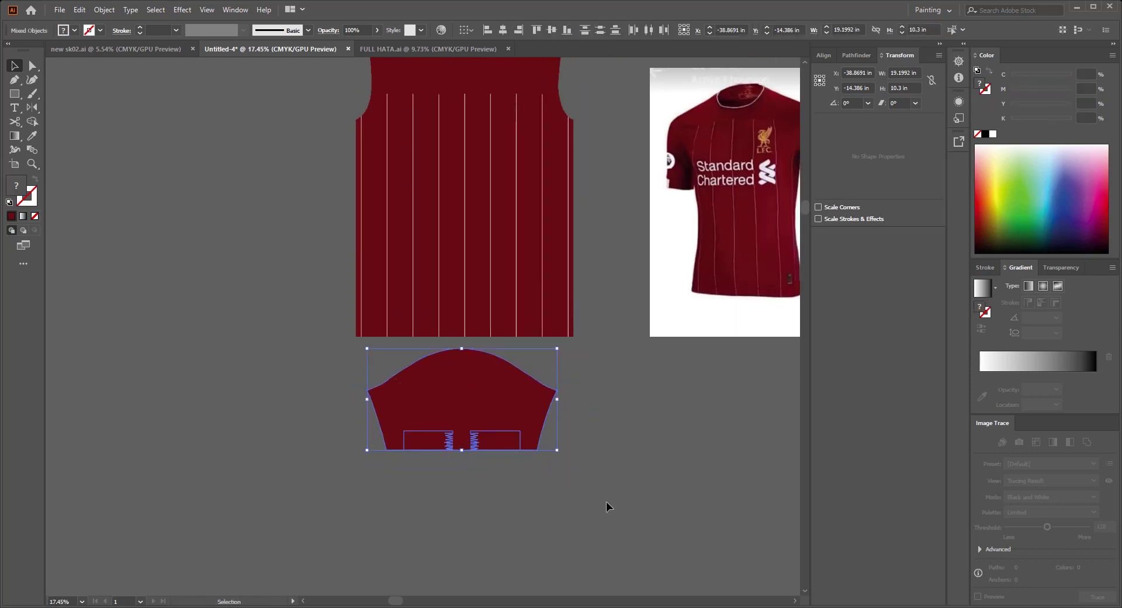
key("ctrl+7")
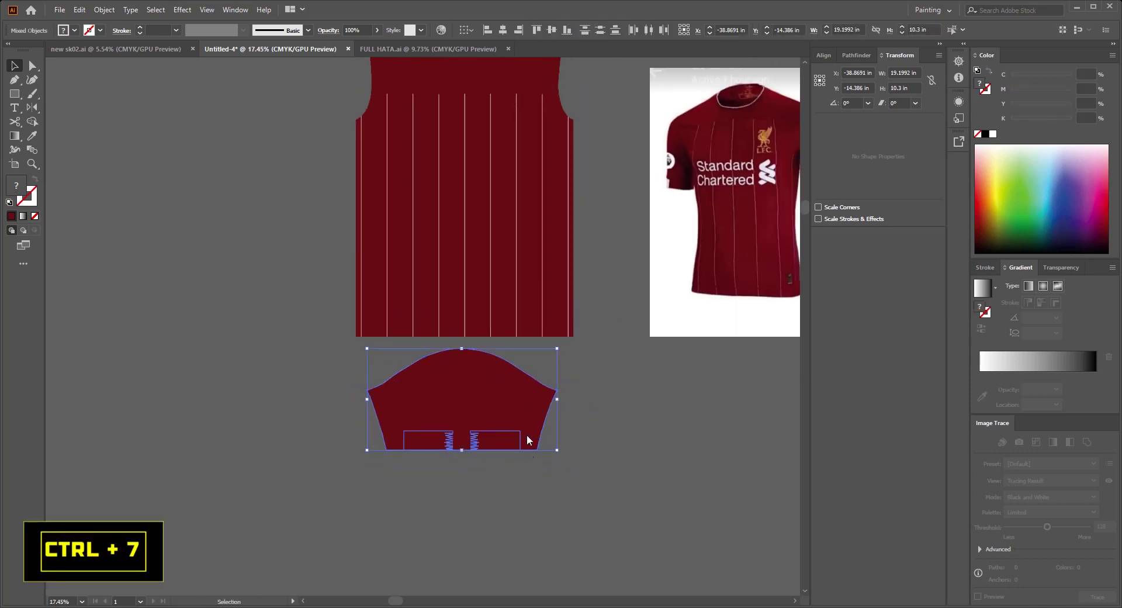
left_click(542, 472)
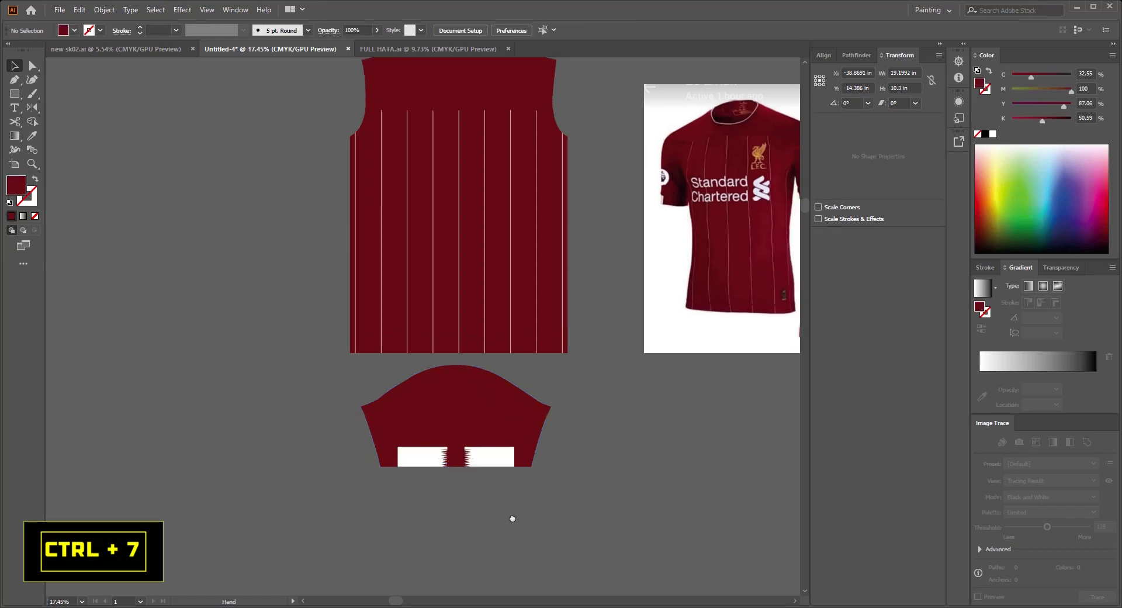
scroll(513, 519, "down", 1)
- Alt-drag a copy of the pinstriped shirt body and hemmed sleeve to the right of the originals
key("ctrl+a")
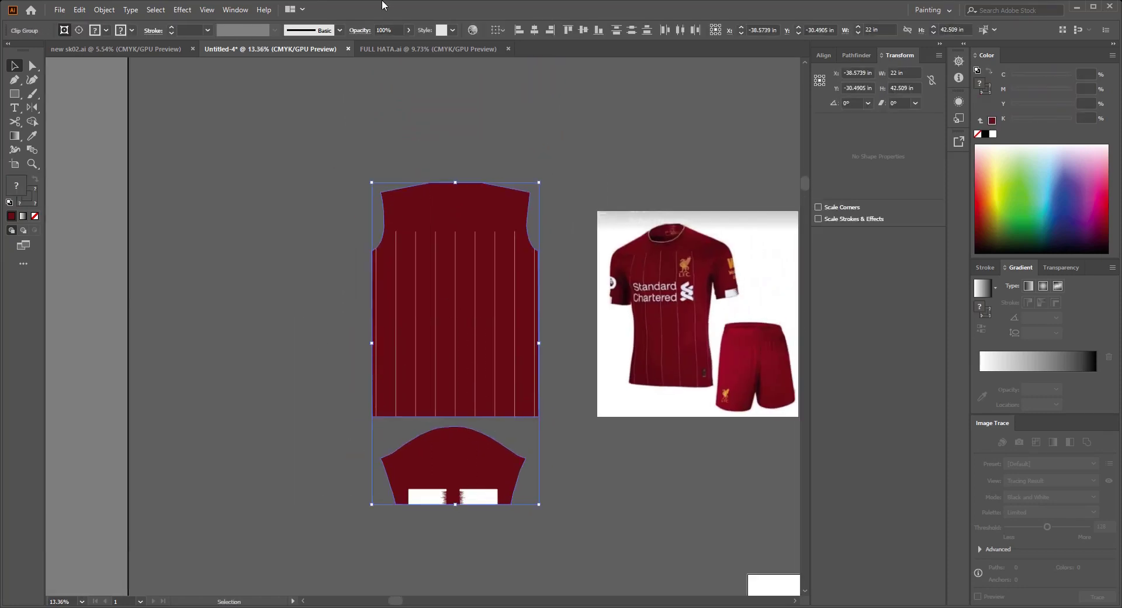
left_click_drag(551, 327, 371, 275)
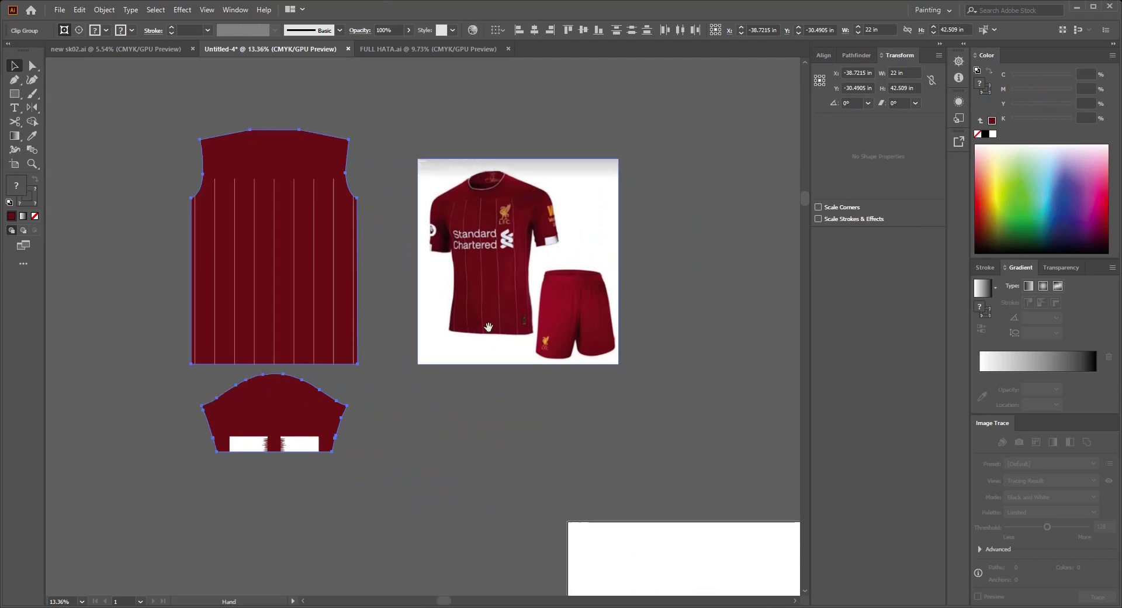
left_click_drag(463, 302, 663, 303)
left_click_drag(415, 234, 473, 215)
left_click(315, 433)
left_click_drag(315, 406, 493, 406)
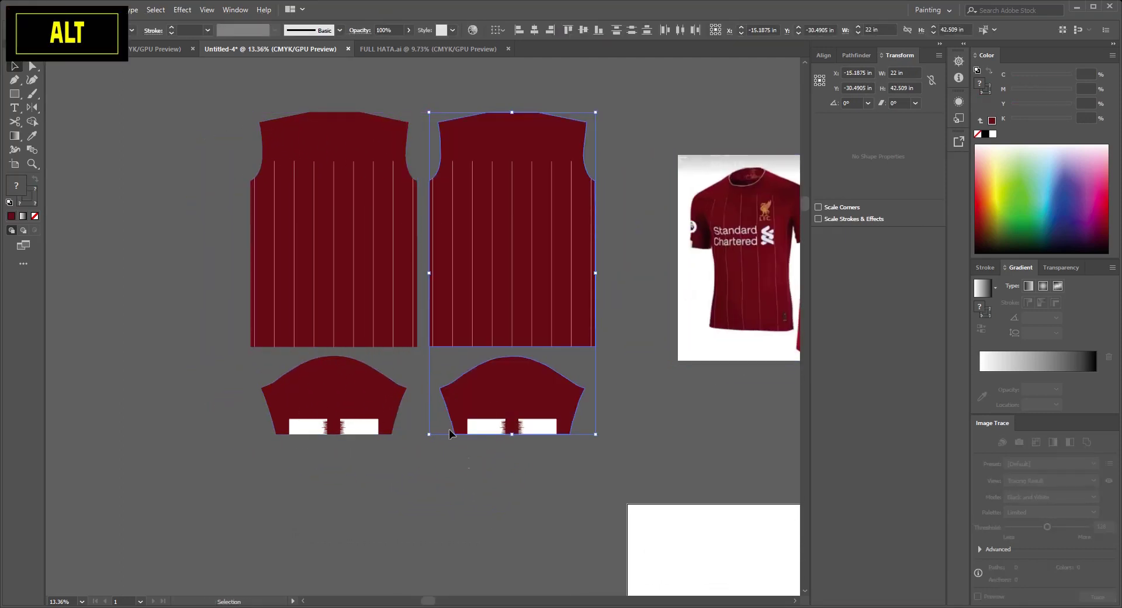
key("o")
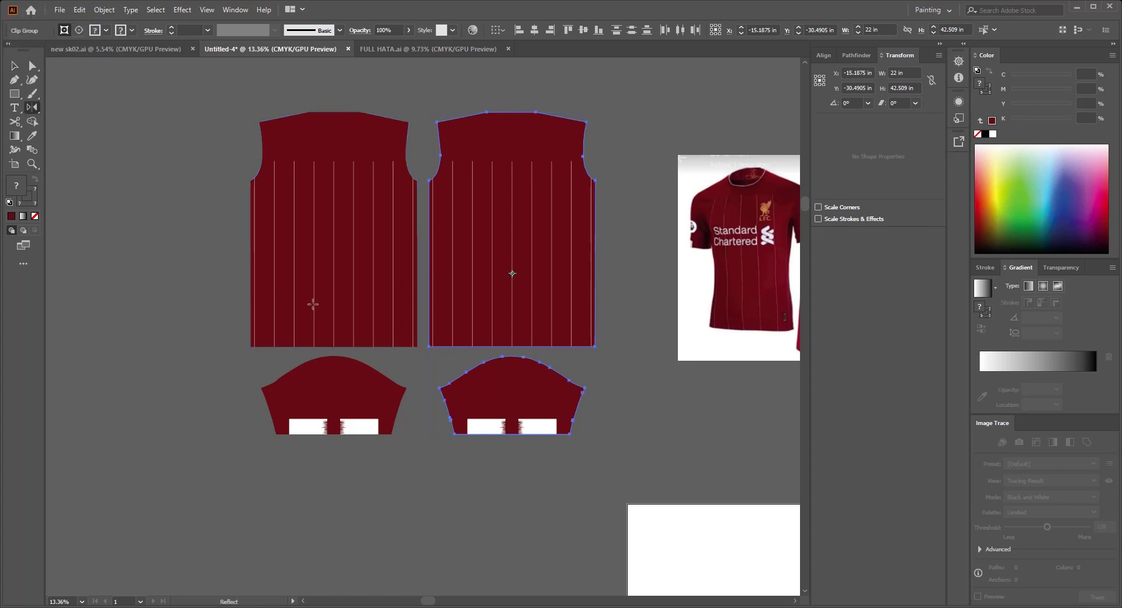
key("v")
left_click(362, 461)
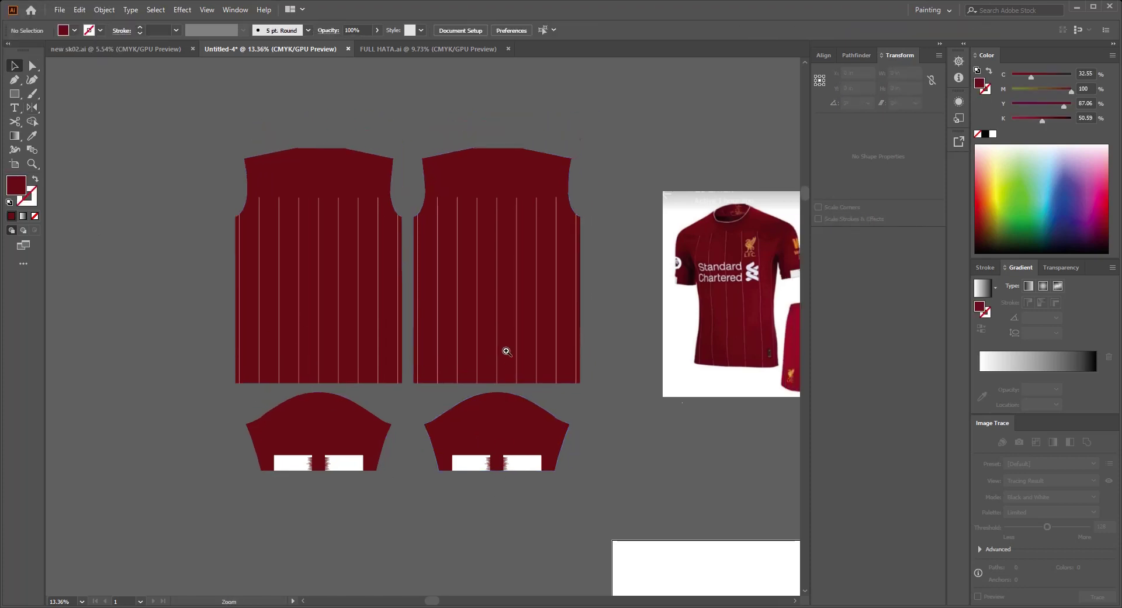
mouse_move(509, 346)
left_mouse_down()
mouse_move(394, 371)
mouse_move(433, 401)
mouse_move(419, 368)
mouse_move(321, 368)
mouse_move(385, 377)
left_mouse_up()
- Draw a dark red collar rectangle spanning above both shirt fronts
scroll(367, 370, "down", 1)
scroll(353, 268, "up", 3)
scroll(425, 398, "up", 3)
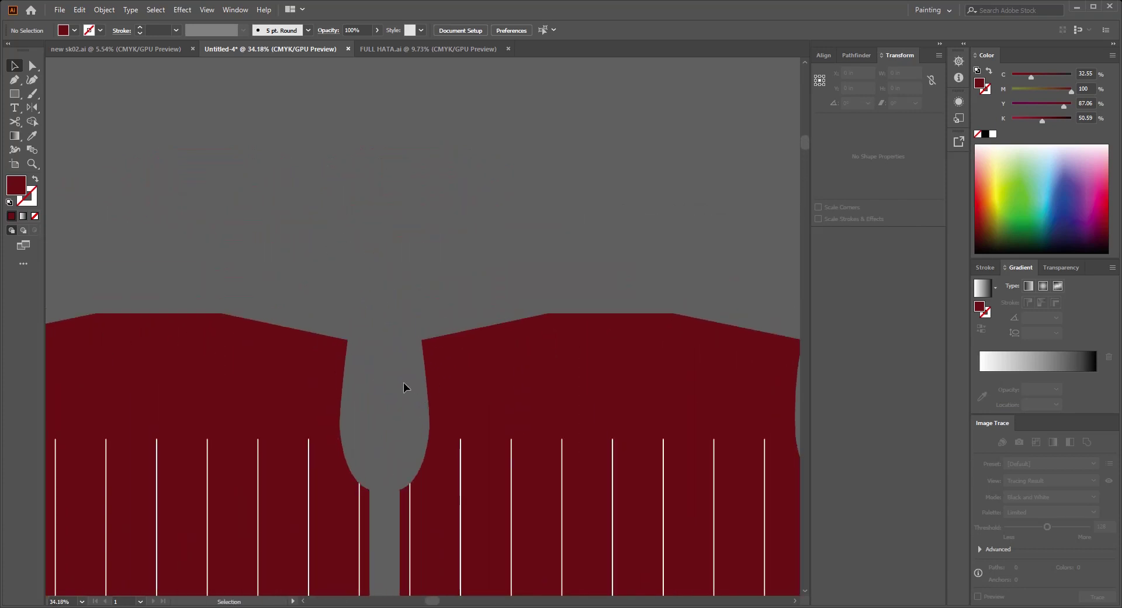
left_click_drag(168, 255, 543, 298)
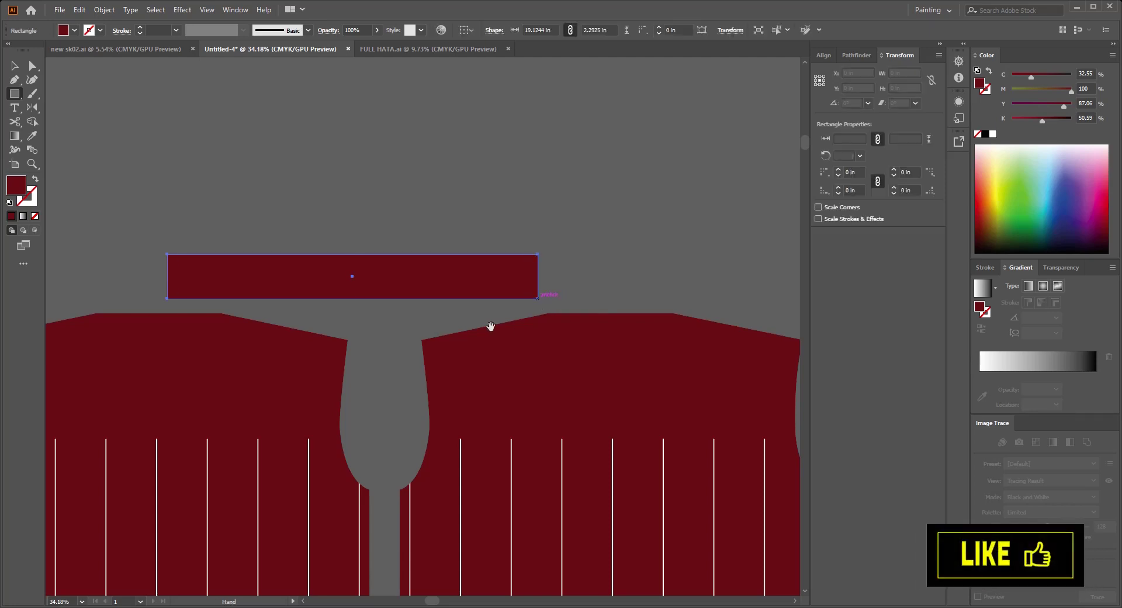
left_click_drag(489, 325, 579, 300)
key("v")
scroll(461, 249, "up", 3)
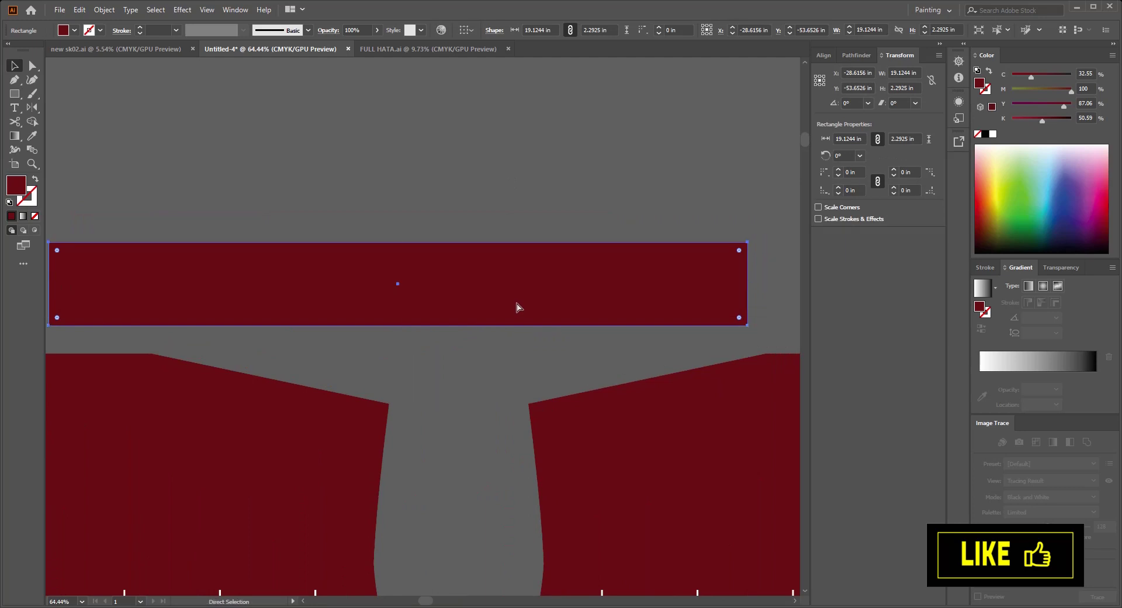
- Duplicate the collar rectangle upward, fill it white, and trim it into a thin top strip
left_click_drag(517, 307, 517, 283, "alt")
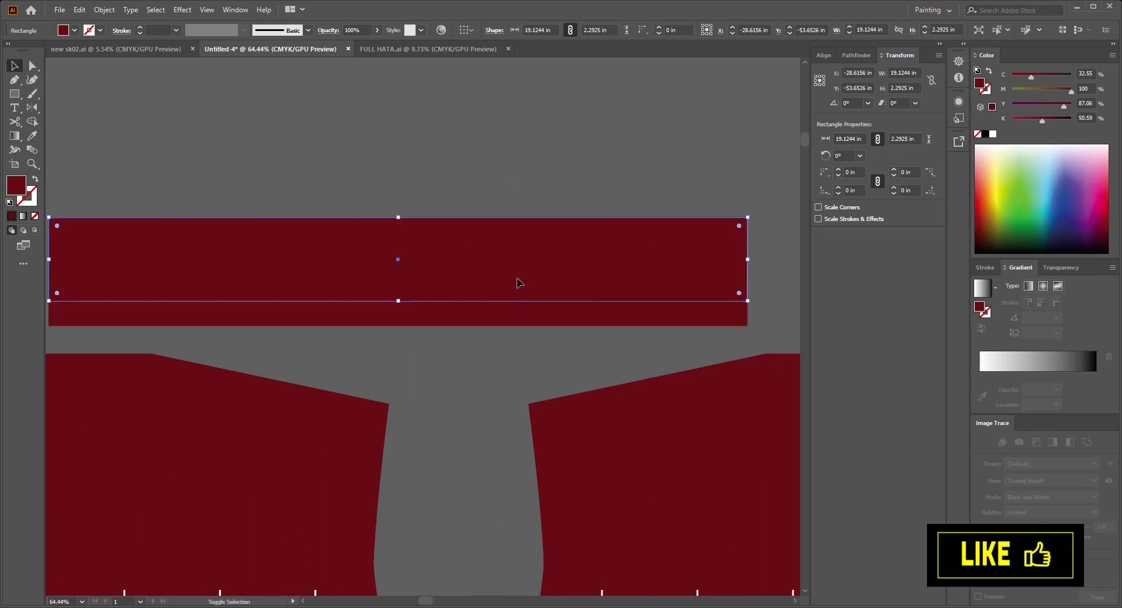
left_click(997, 135)
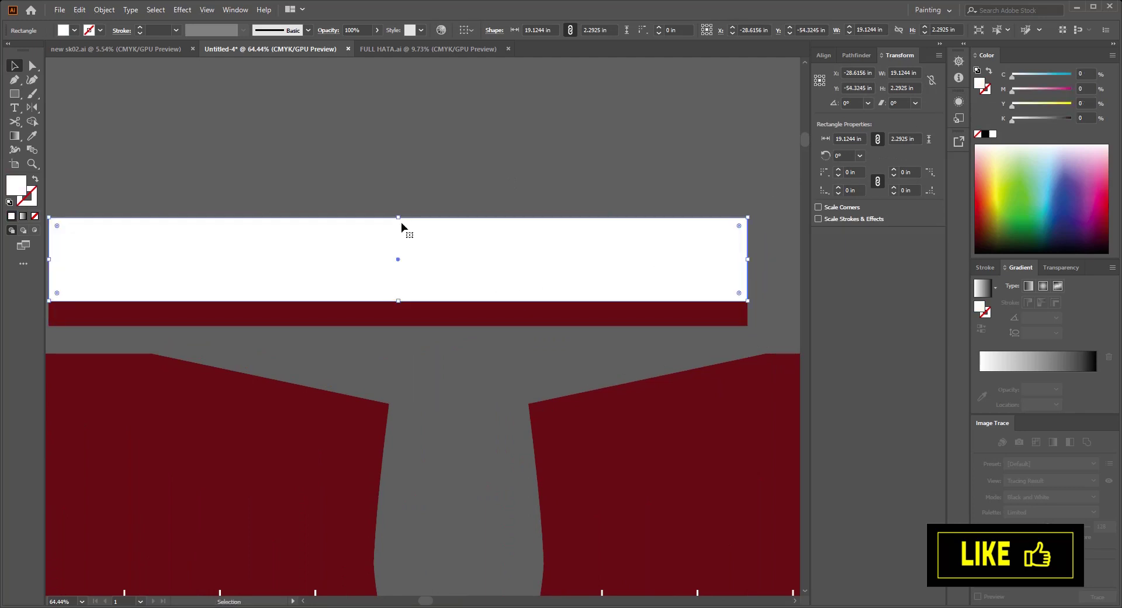
mouse_move(404, 224)
left_mouse_down()
mouse_move(395, 255)
mouse_move(401, 242)
left_mouse_up()
left_click_drag(401, 304, 401, 267)
scroll(416, 208, "down", 2, "alt")
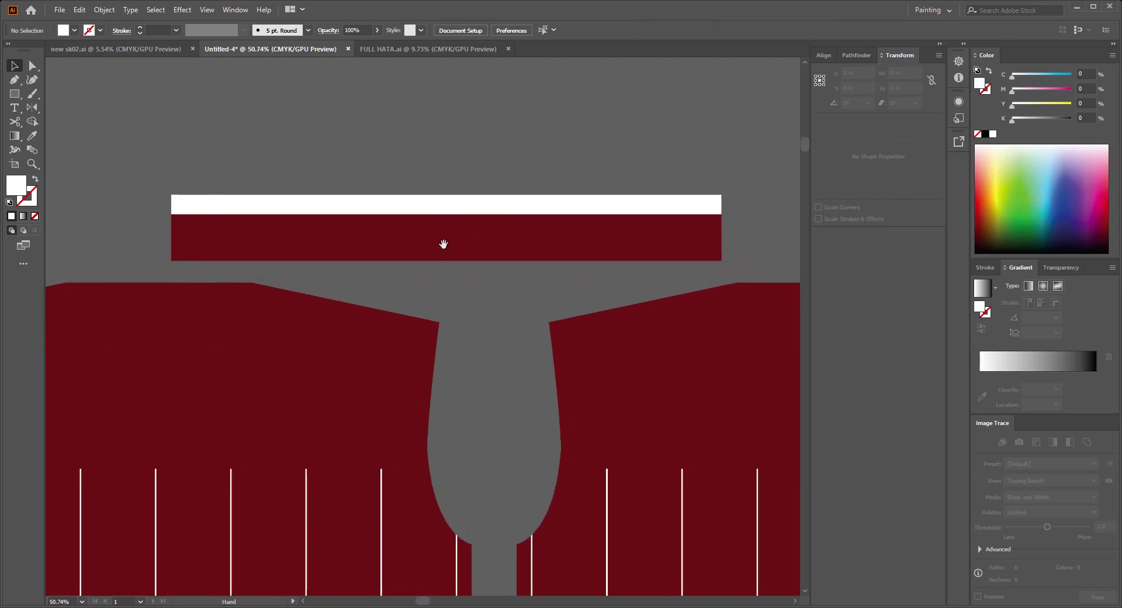
left_click(464, 231)
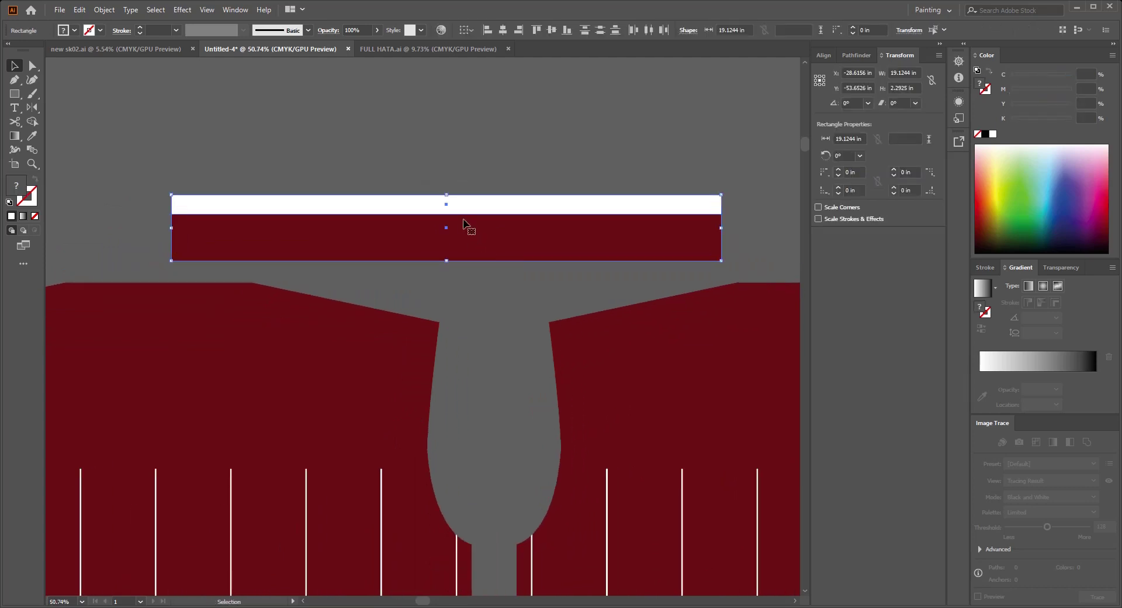
left_click(476, 181)
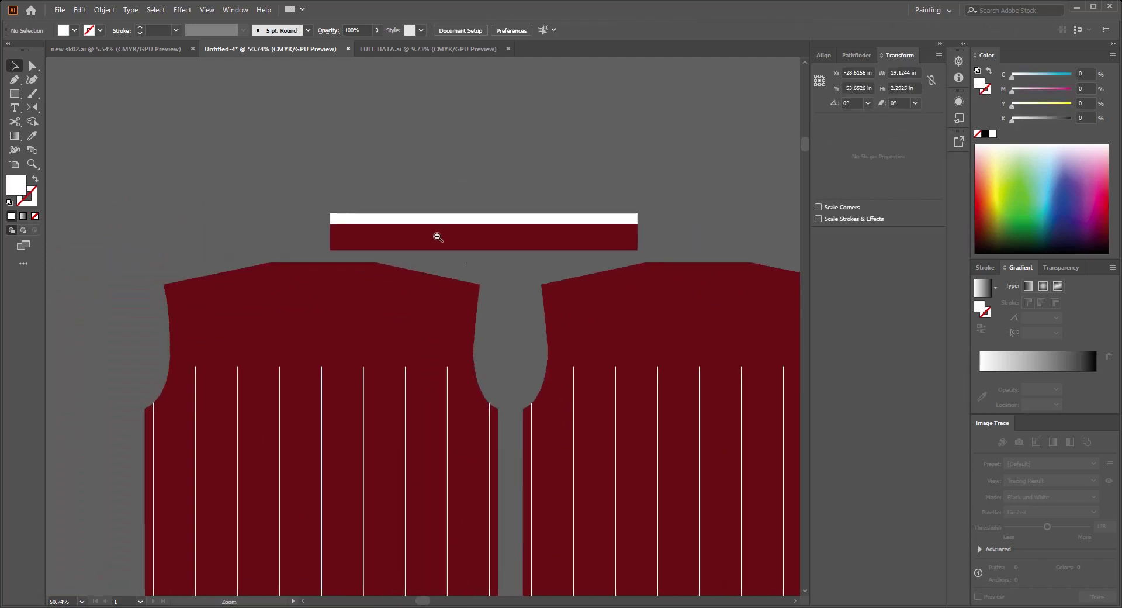
scroll(439, 235, "down", 3)
scroll(409, 260, "up", 2)
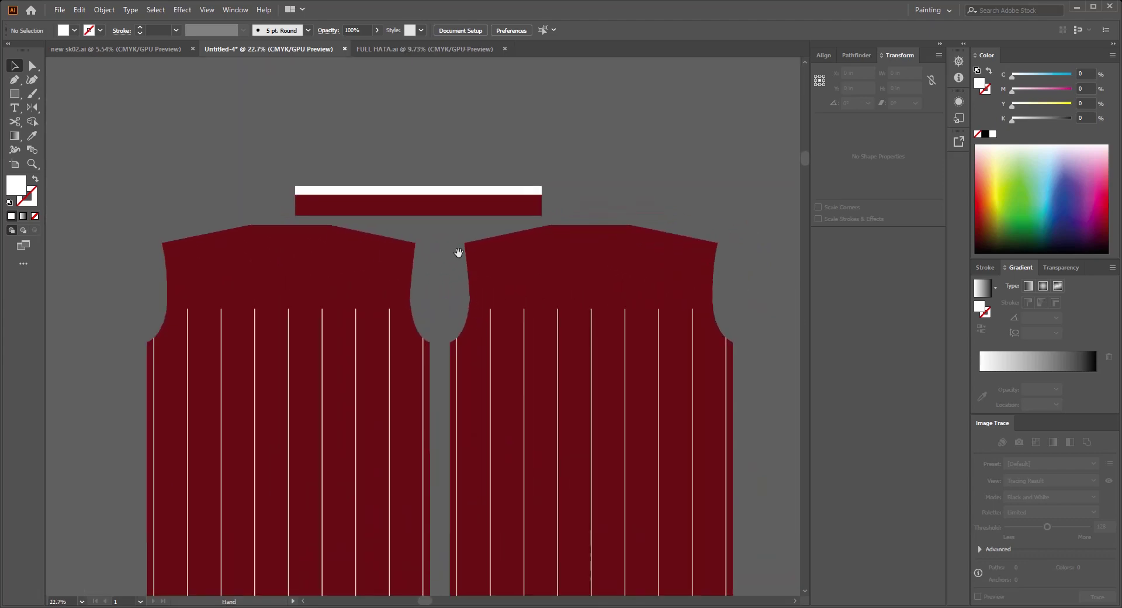
scroll(459, 251, "up", 2)
scroll(508, 339, "up", 1)
scroll(482, 319, "up", 1)
- Type GOLGOLA on the collar bar in the Avega font, enlarged and filled white
key("t")
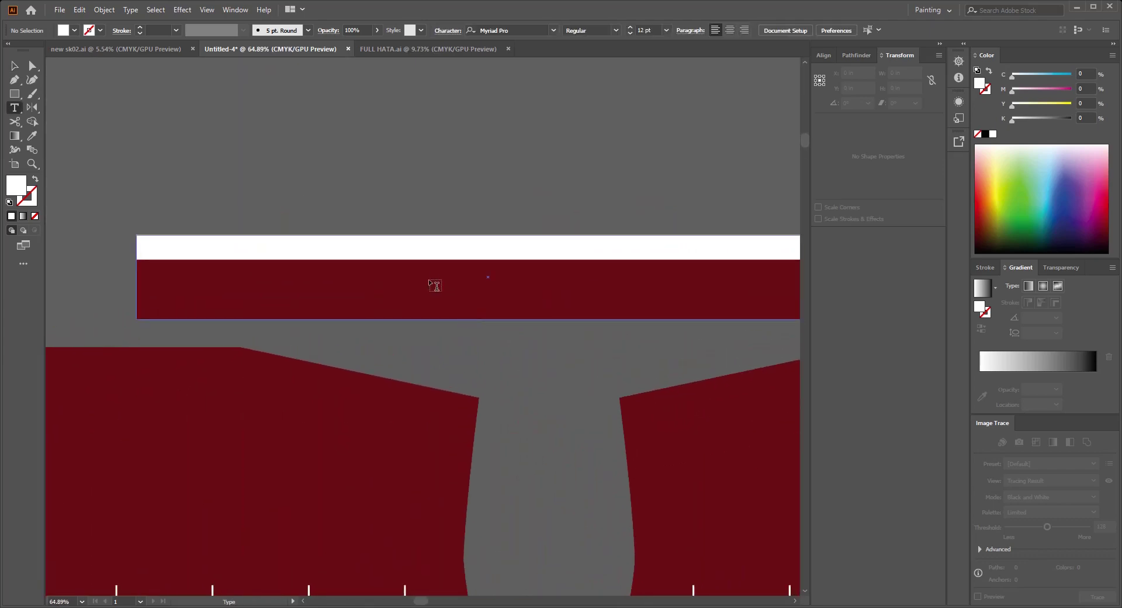
left_click(428, 282)
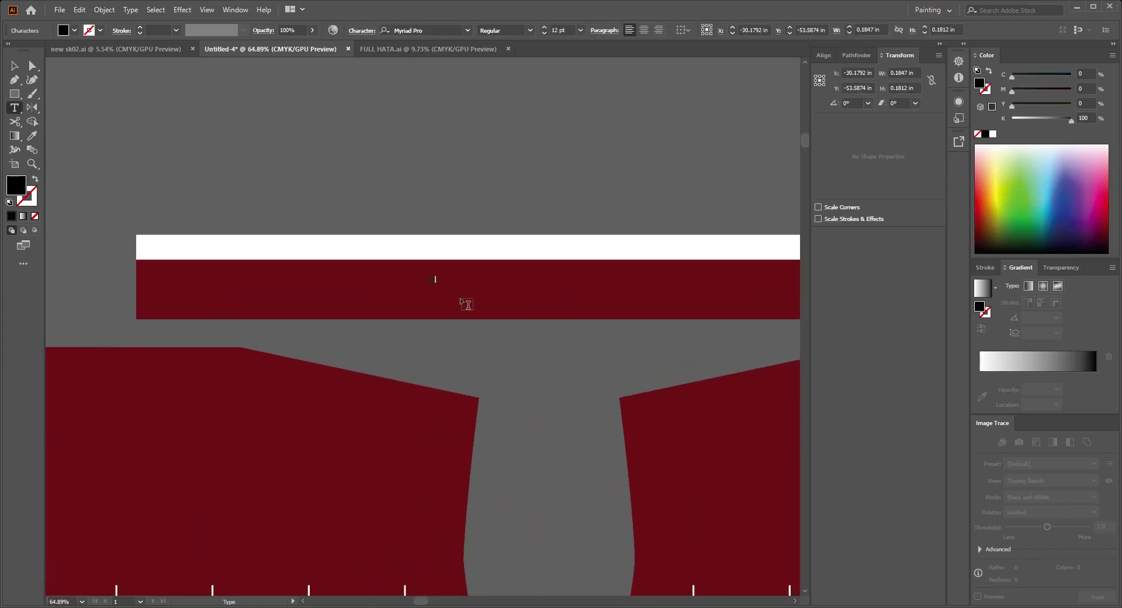
left_click(12, 66)
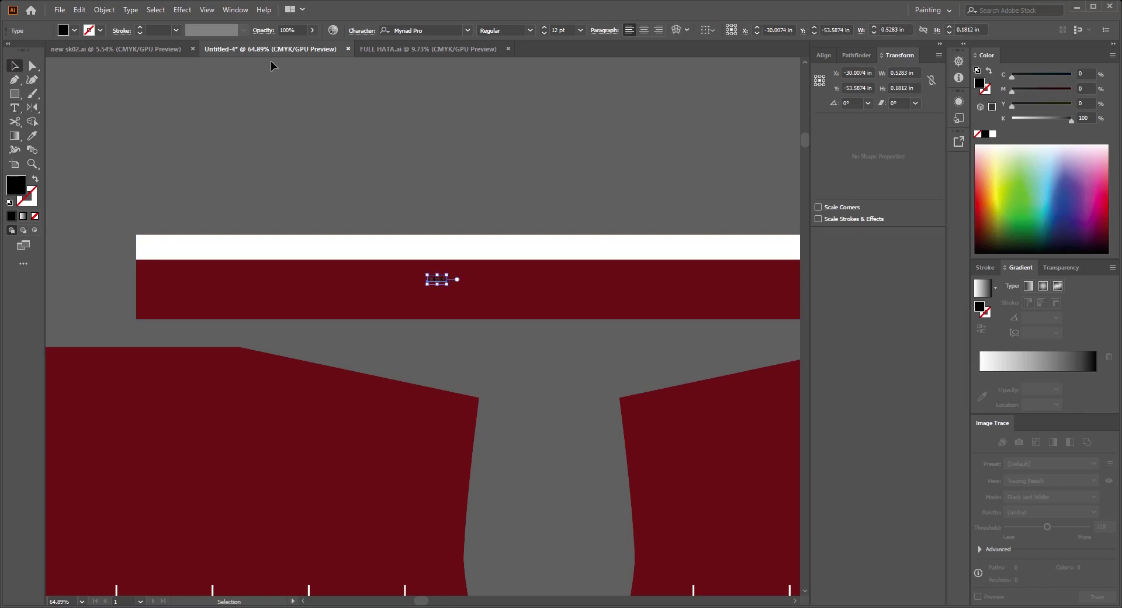
left_click(422, 33)
type("ave")
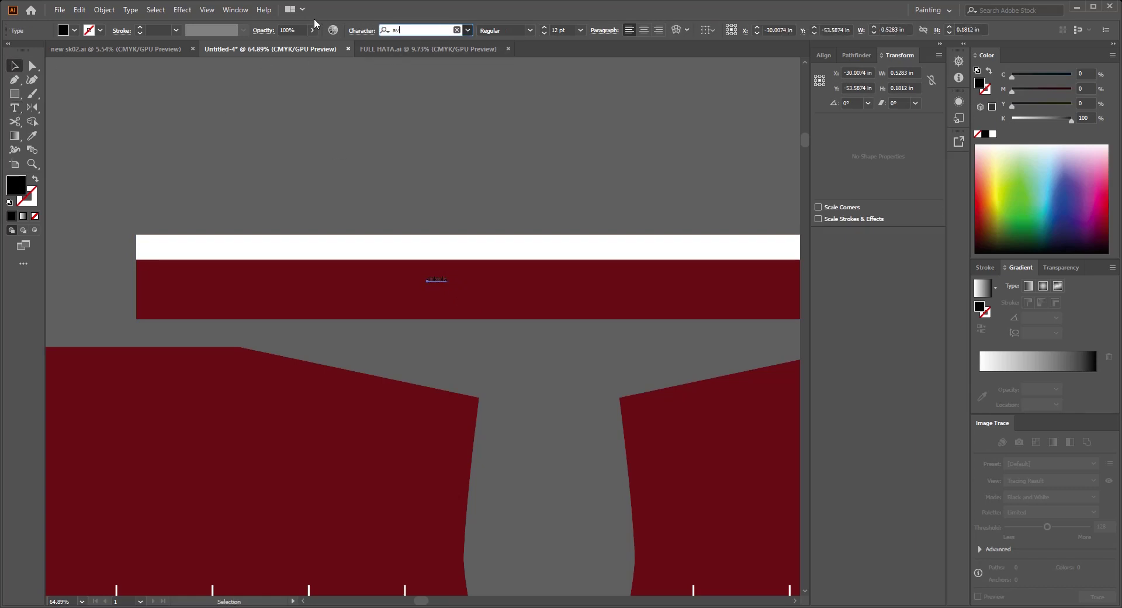
key("Return")
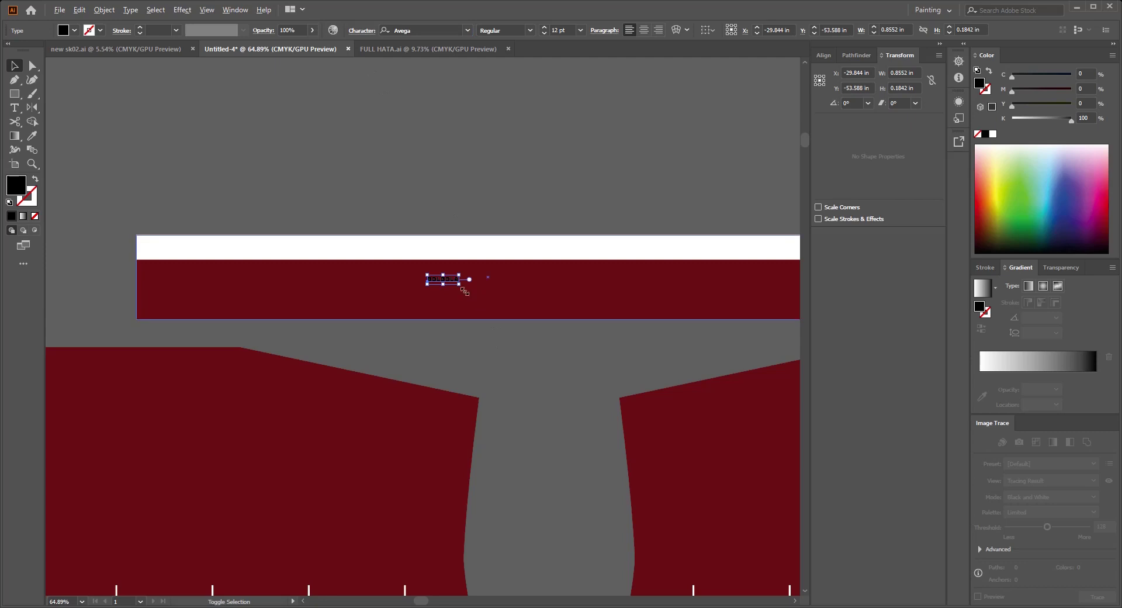
left_click_drag(460, 285, 568, 325)
left_click(993, 134)
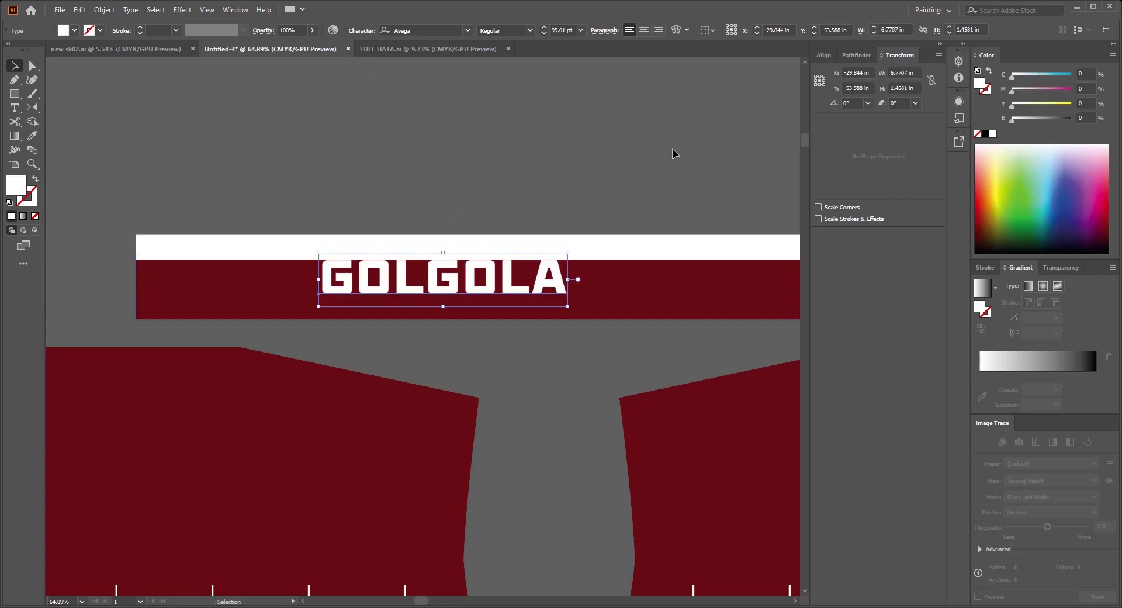
- Centre the GOLGOLA text horizontally on the collar bar
left_click(672, 148)
scroll(555, 200, "down", 2)
scroll(555, 200, "right", 2)
left_click(494, 235)
scroll(494, 236, "down", 2)
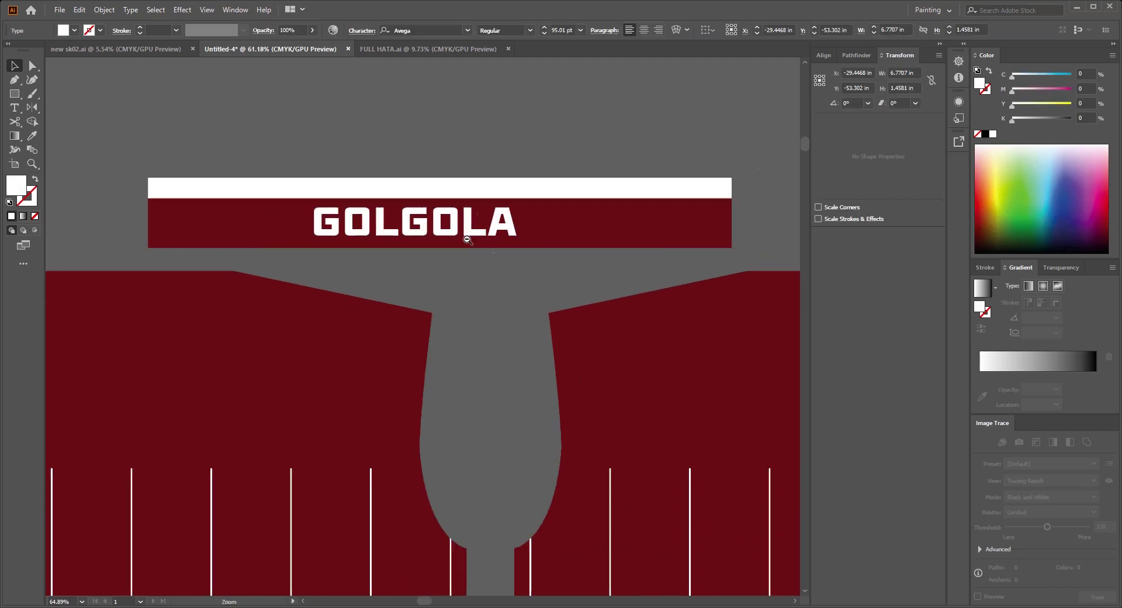
scroll(494, 236, "down", 2)
left_click(573, 230, "shift")
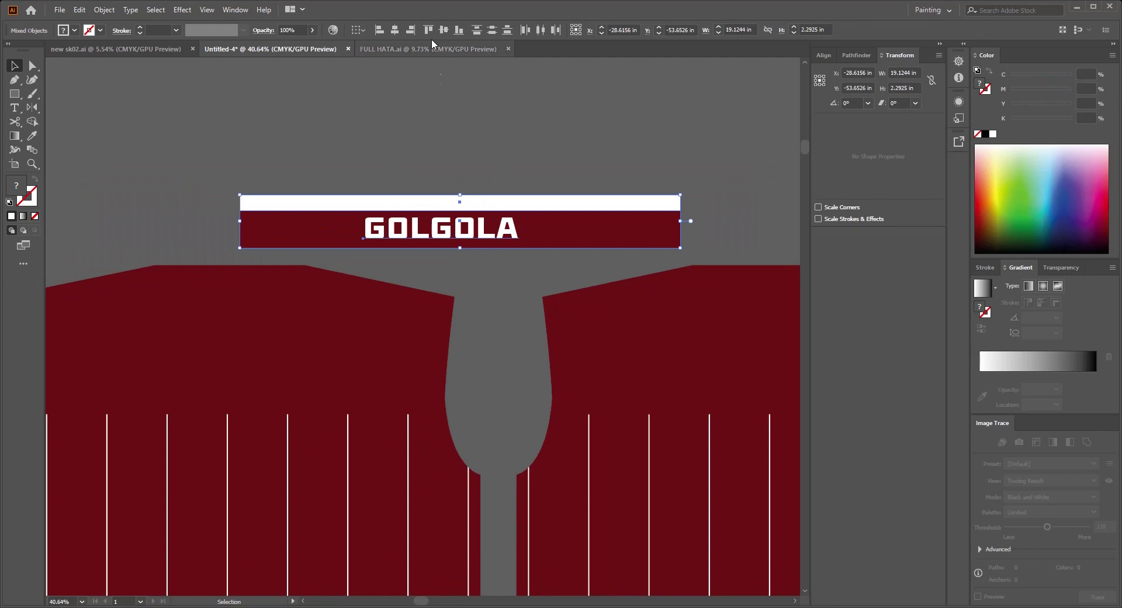
left_click(397, 30)
left_click(465, 156)
- Review the finished GOLGOLA collar band alongside the shirts and reference photo
scroll(465, 156, "down", 2)
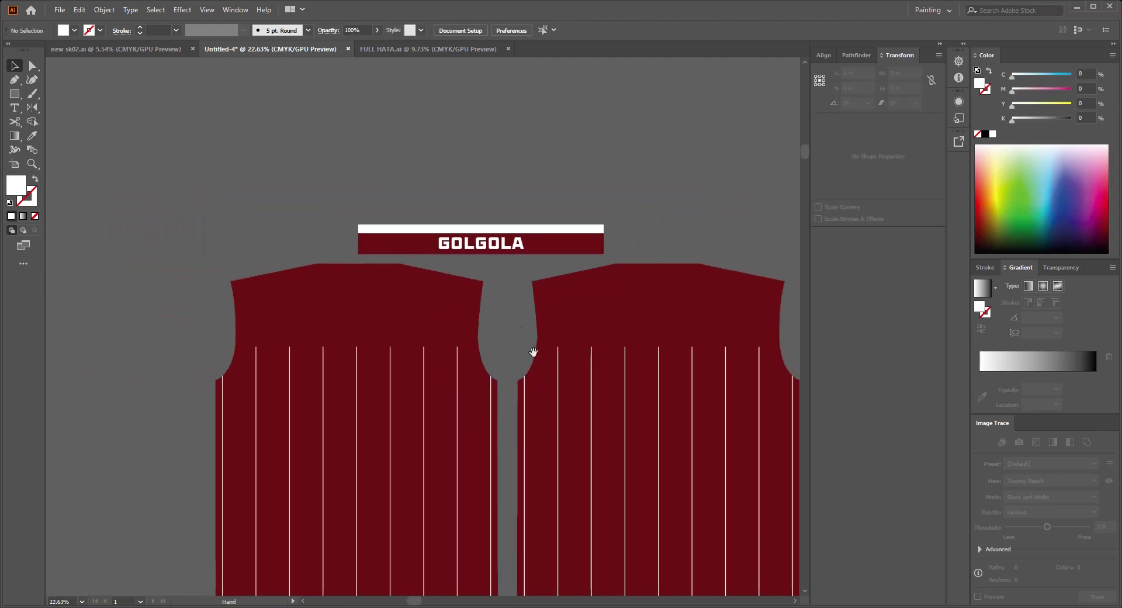
scroll(465, 156, "down", 2)
left_click_drag(571, 357, 515, 326)
left_click(450, 179)
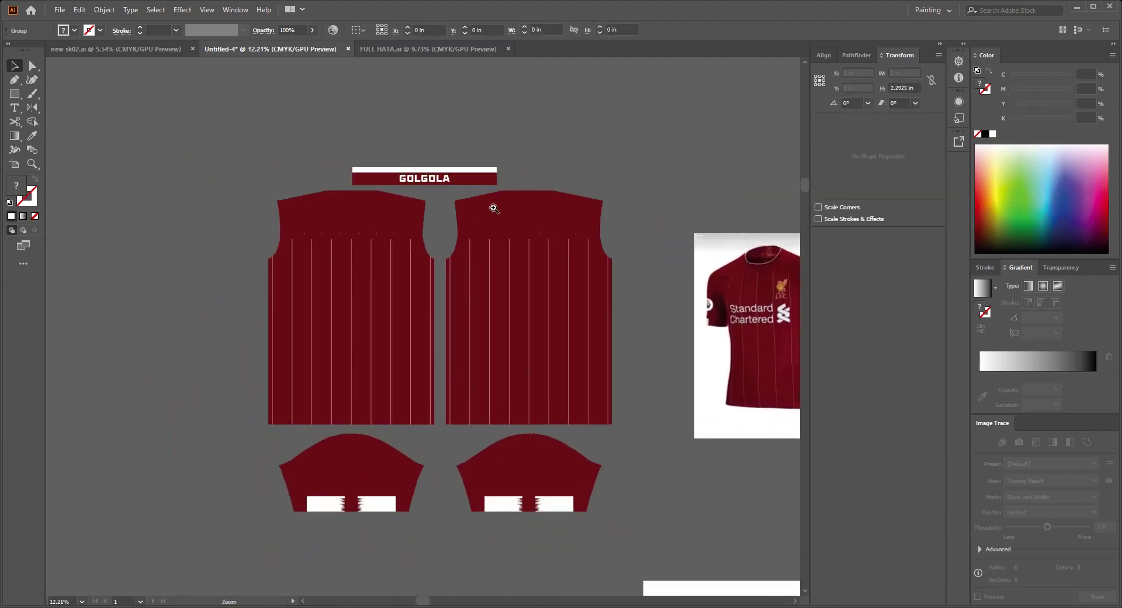
scroll(450, 179, "up", 3)
scroll(469, 264, "down", 3)
left_click(468, 278)
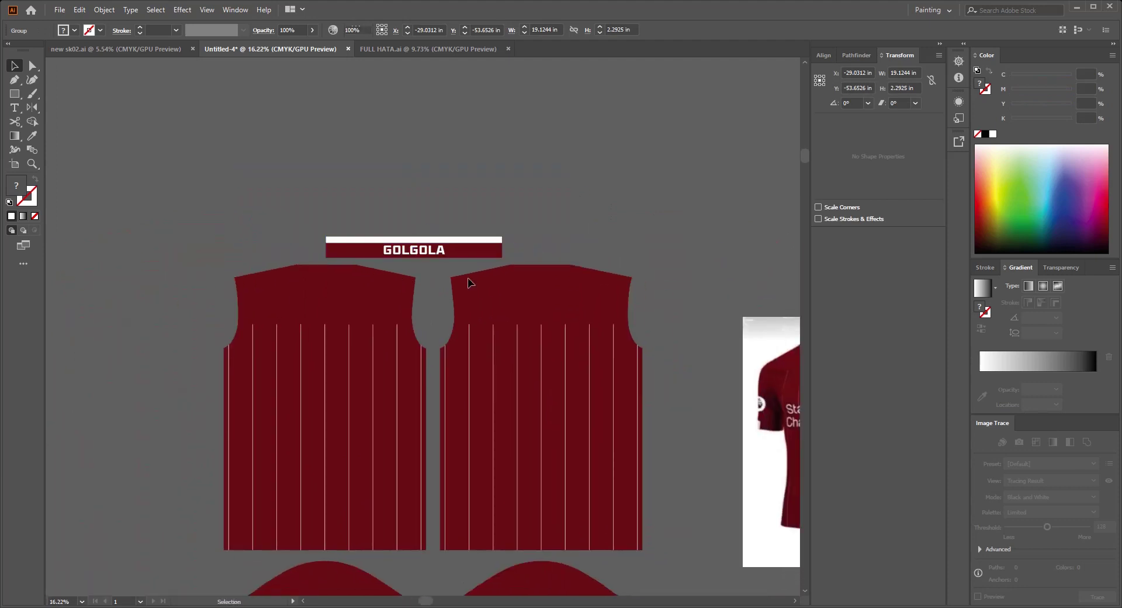
scroll(480, 315, "down", 2)
scroll(496, 386, "down", 1)
left_click_drag(496, 386, 463, 391)
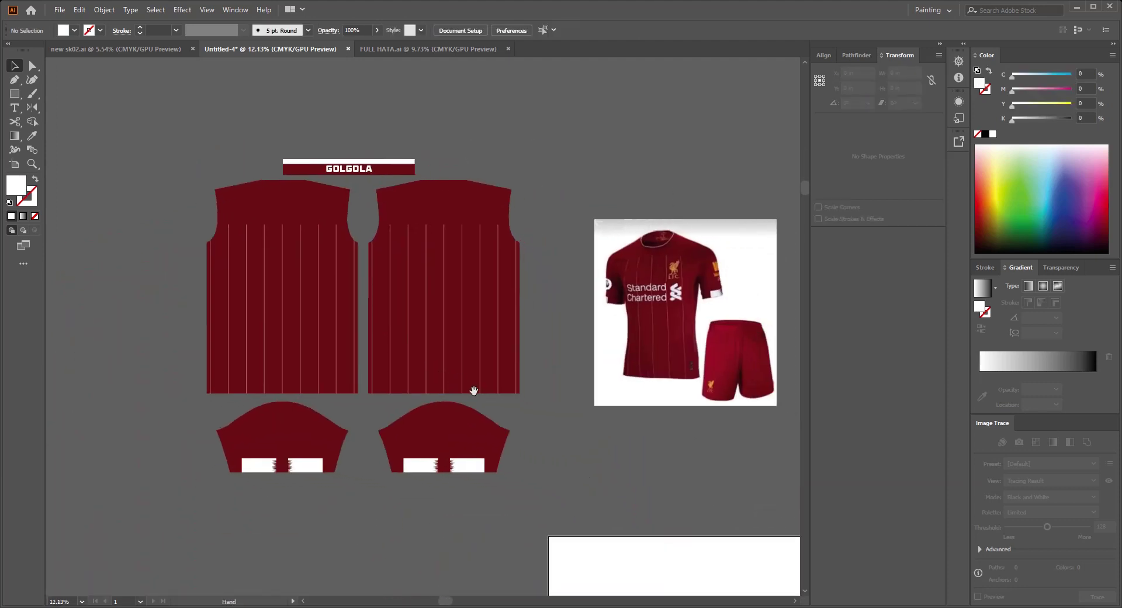
scroll(488, 420, "up", 1)
scroll(446, 458, "up", 1)
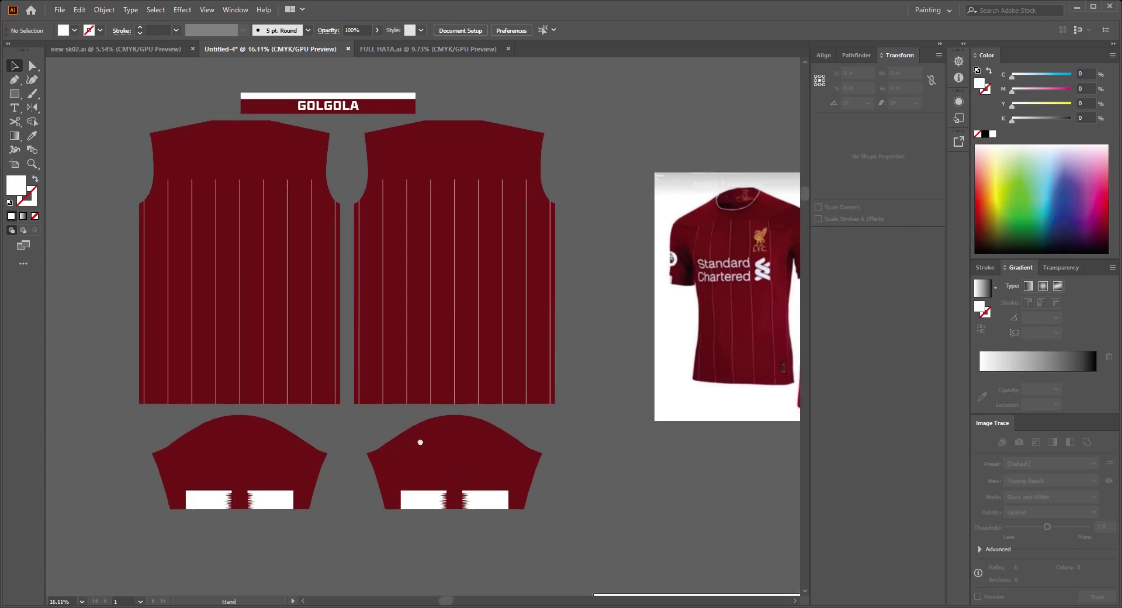
scroll(418, 444, "up", 1)
scroll(476, 333, "up", 1)
scroll(439, 322, "up", 3)
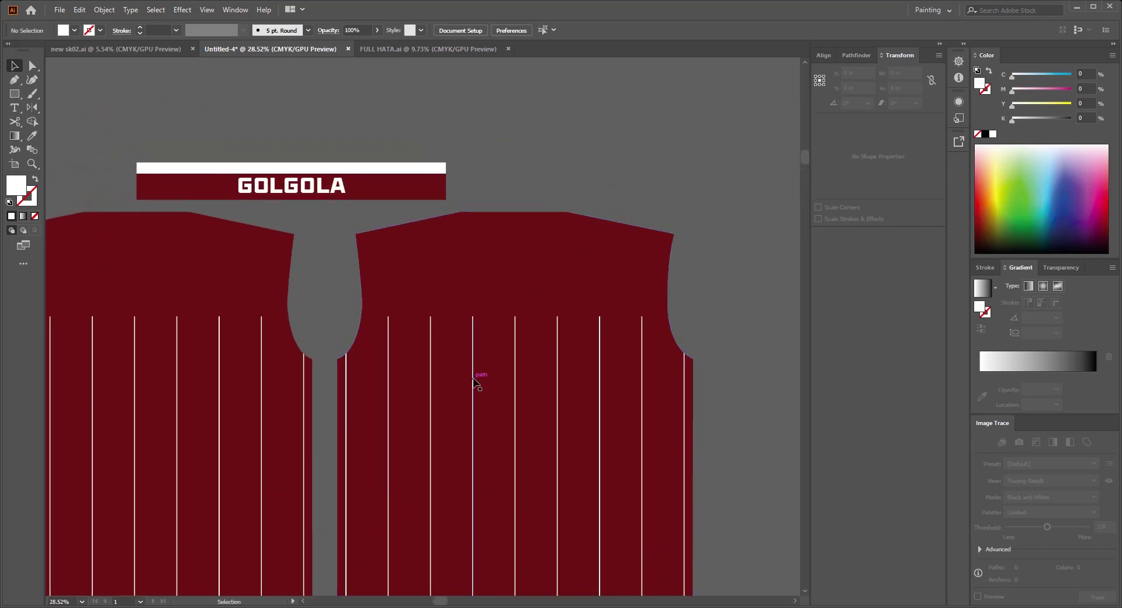
- Type the player's name on the back panel and size it to W 10 in, H 3.5 in
key("t")
left_click(473, 272)
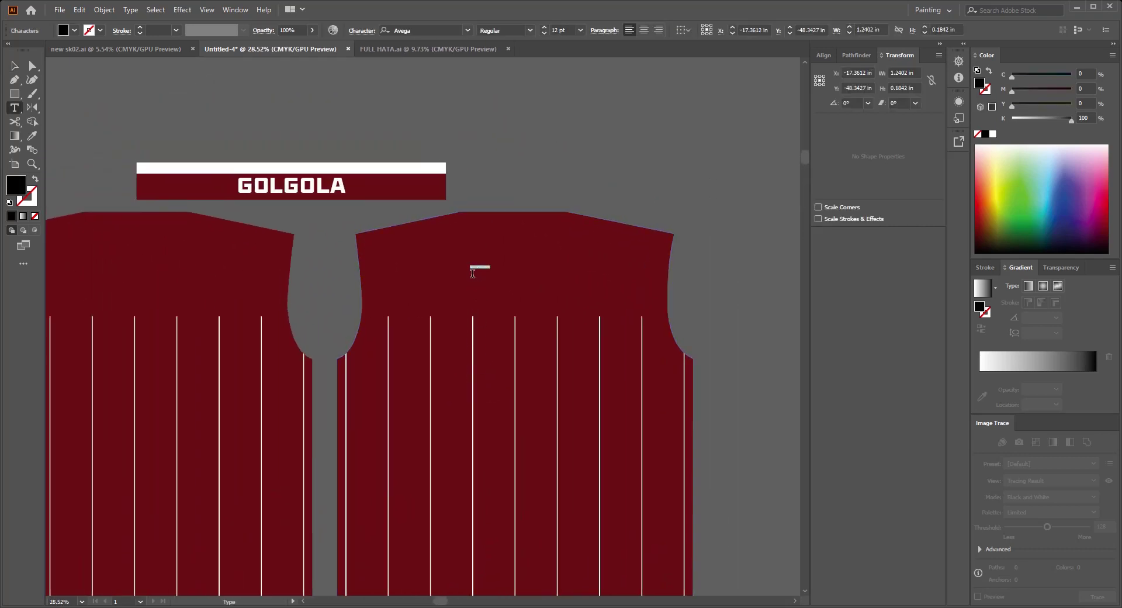
key("BackSpace")
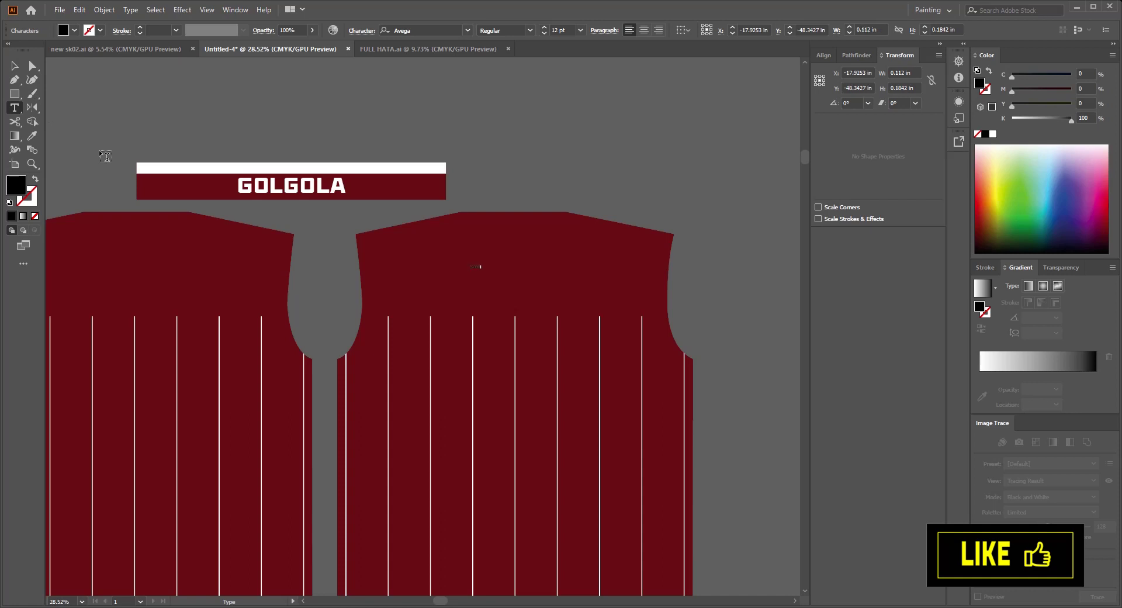
left_click(15, 65)
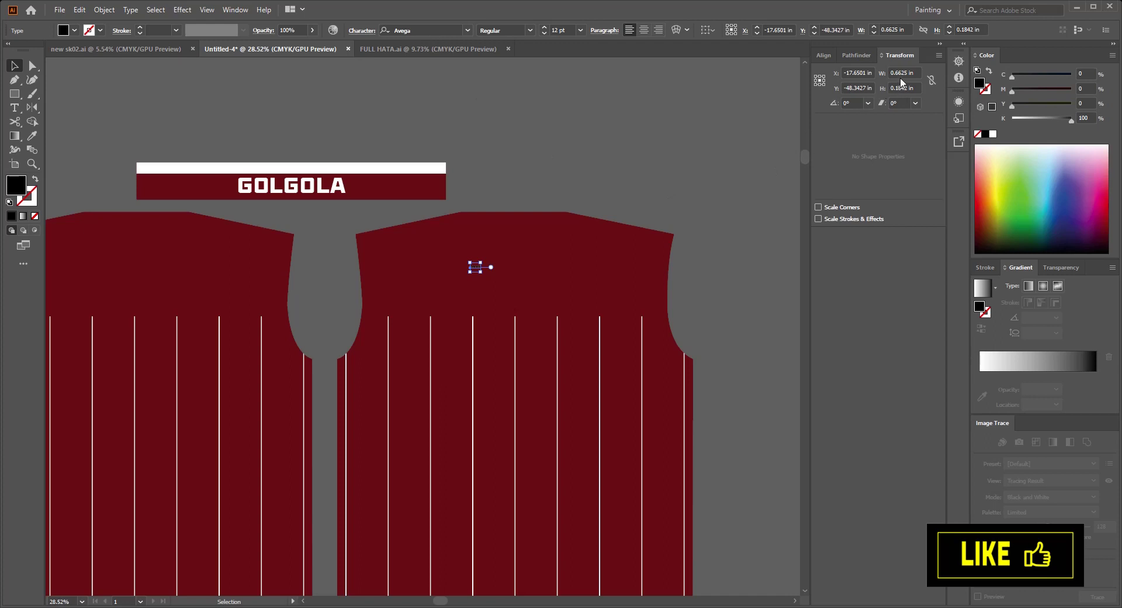
type("10")
key("Tab")
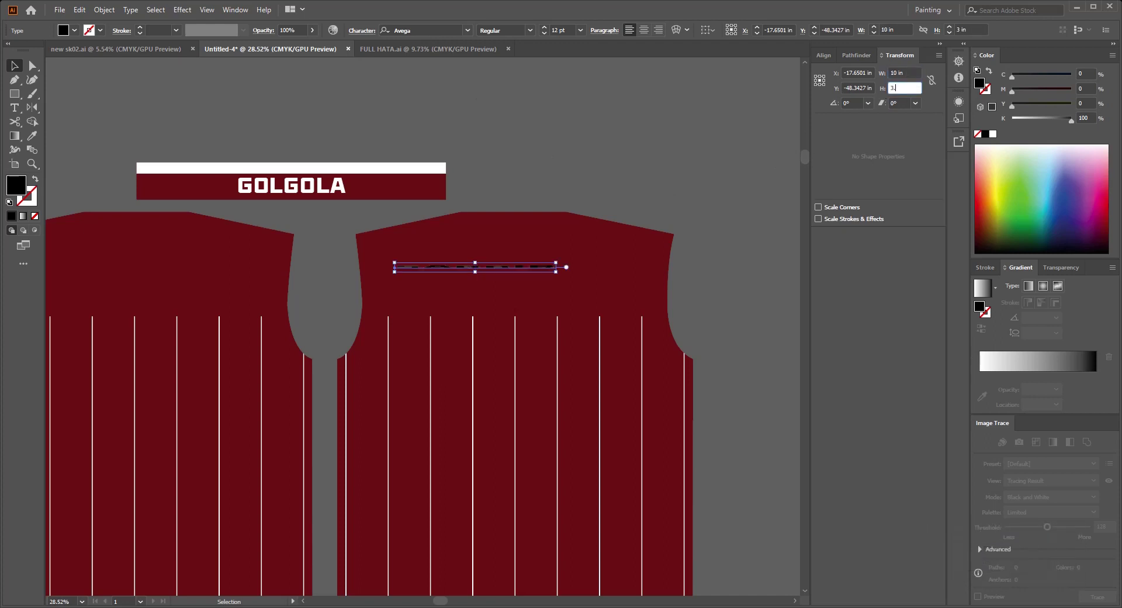
type("3.5")
key("Return")
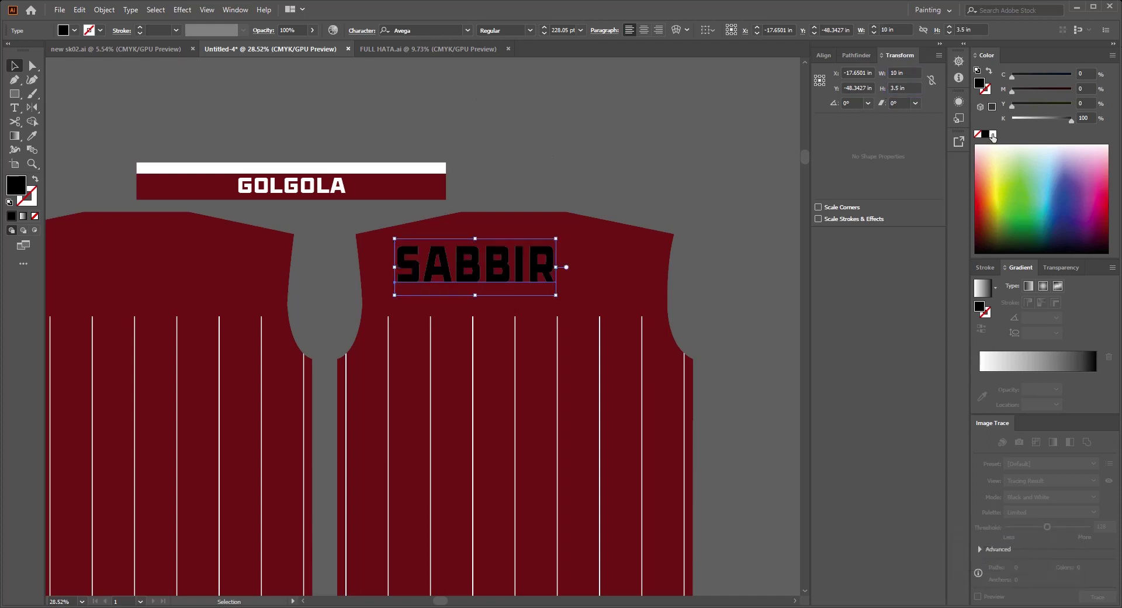
- Fill the name white and move it onto the top of the back panel
left_click(993, 134)
scroll(629, 204, "down", 1)
mouse_move(567, 254)
left_mouse_down()
mouse_move(597, 275)
mouse_move(588, 292)
left_mouse_up()
scroll(547, 282, "up", 3)
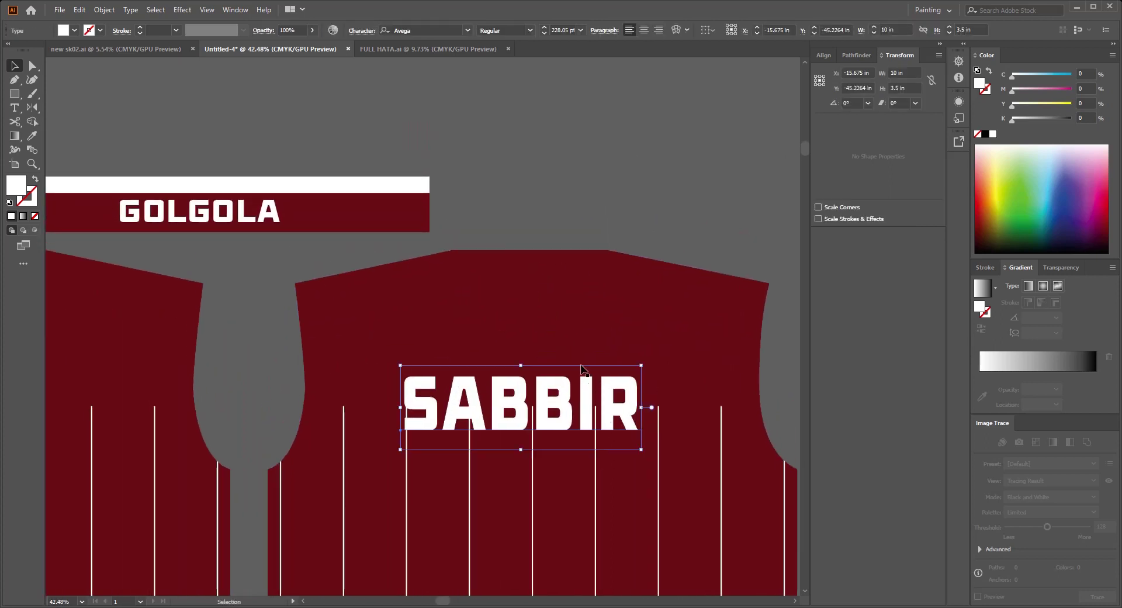
- Draw a temporary white square on the back panel, reposition it, then delete it
key("m")
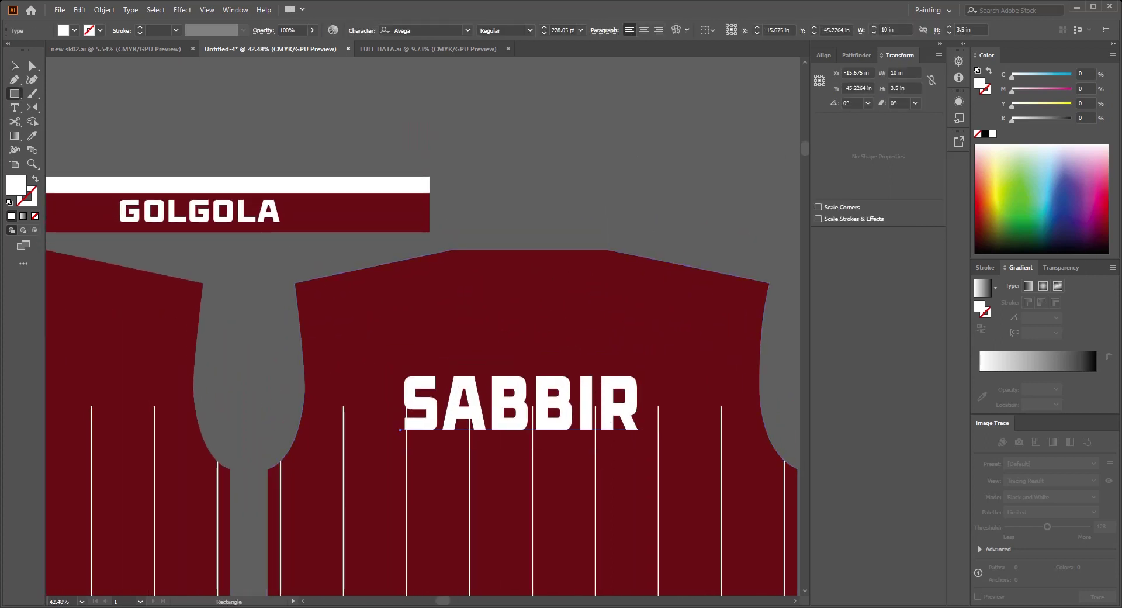
left_click_drag(541, 282, 661, 403)
key("v")
mouse_move(587, 336)
left_mouse_down()
mouse_move(542, 304)
mouse_move(563, 308)
left_mouse_up()
scroll(551, 333, "up", 2)
scroll(544, 296, "down", 3)
left_click(546, 247)
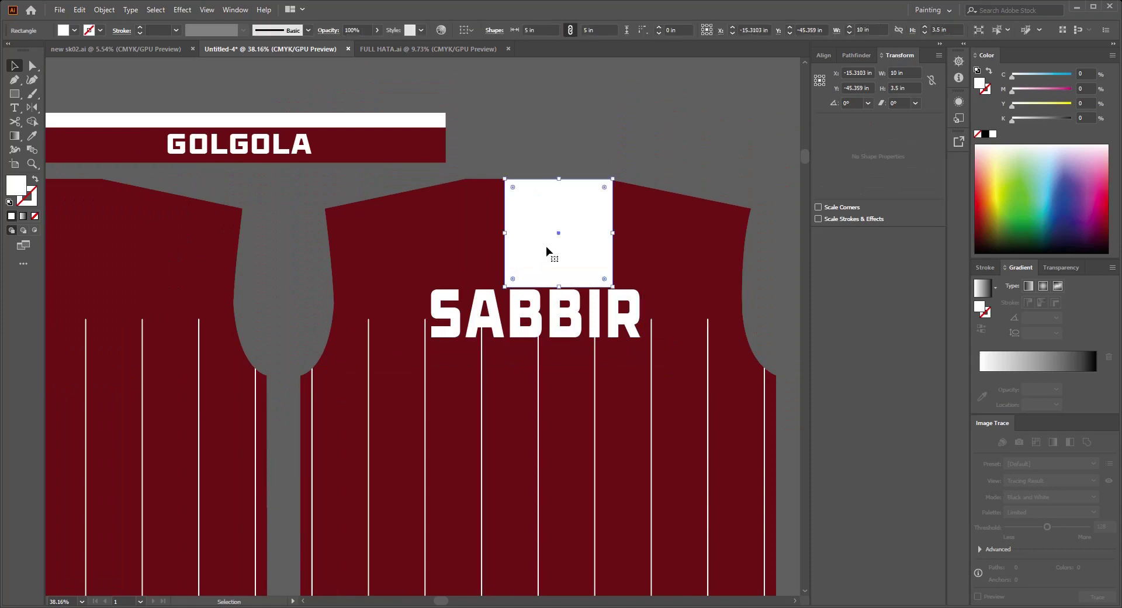
key("Delete")
scroll(572, 250, "down", 1)
- Copy the name text below itself, retype it as 99, and size it to W 10 in, H 14 in
scroll(566, 156, "down", 3)
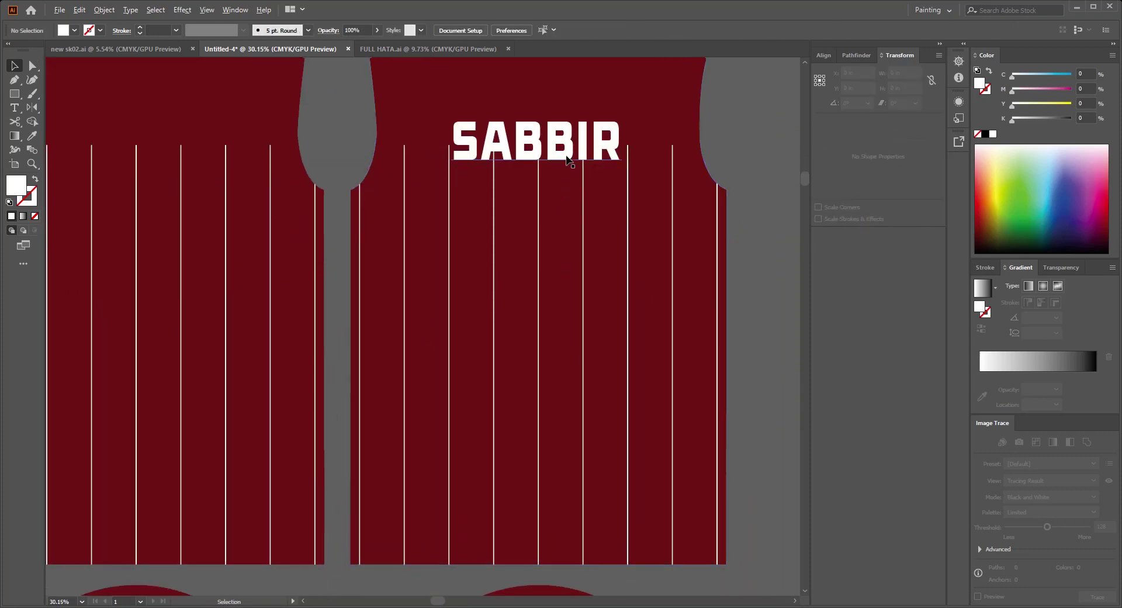
left_click_drag(567, 158, 566, 295)
double_click(564, 280)
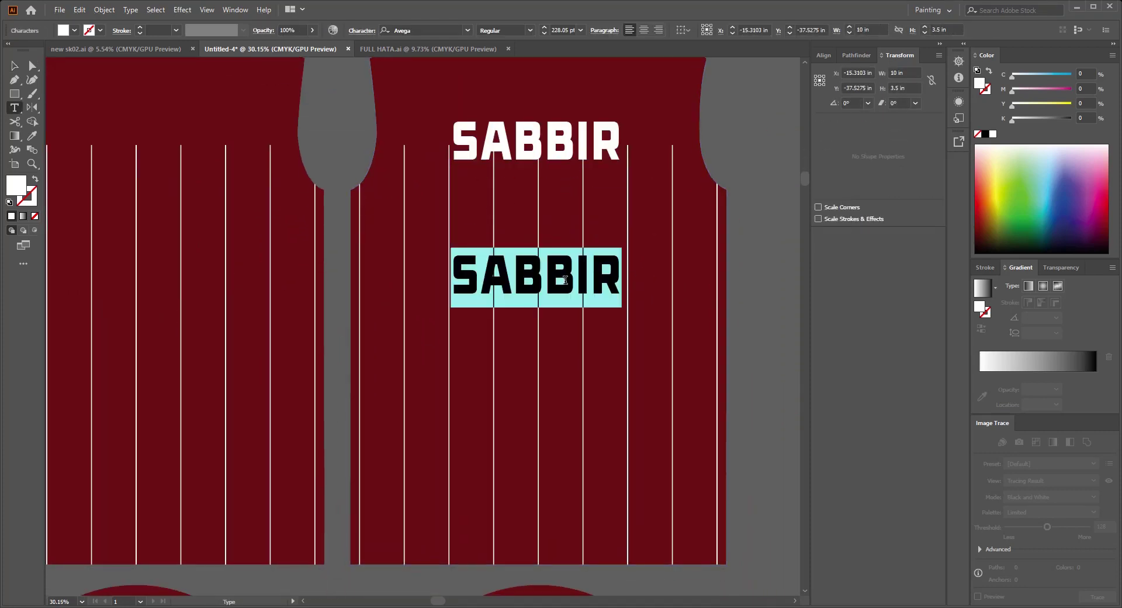
type("99")
key("Escape")
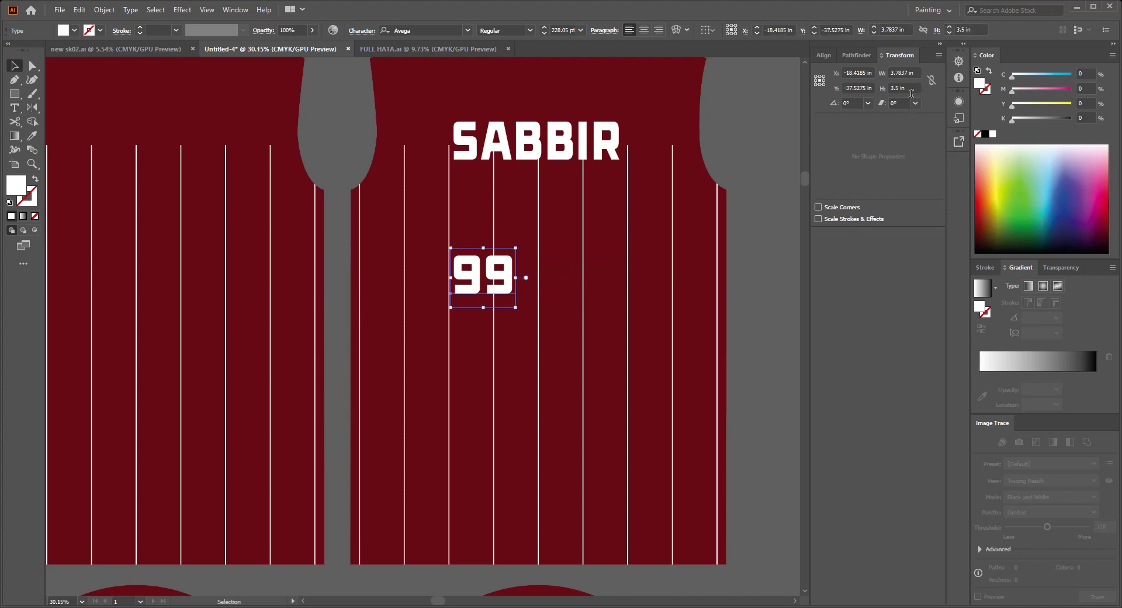
type("10")
key("Tab")
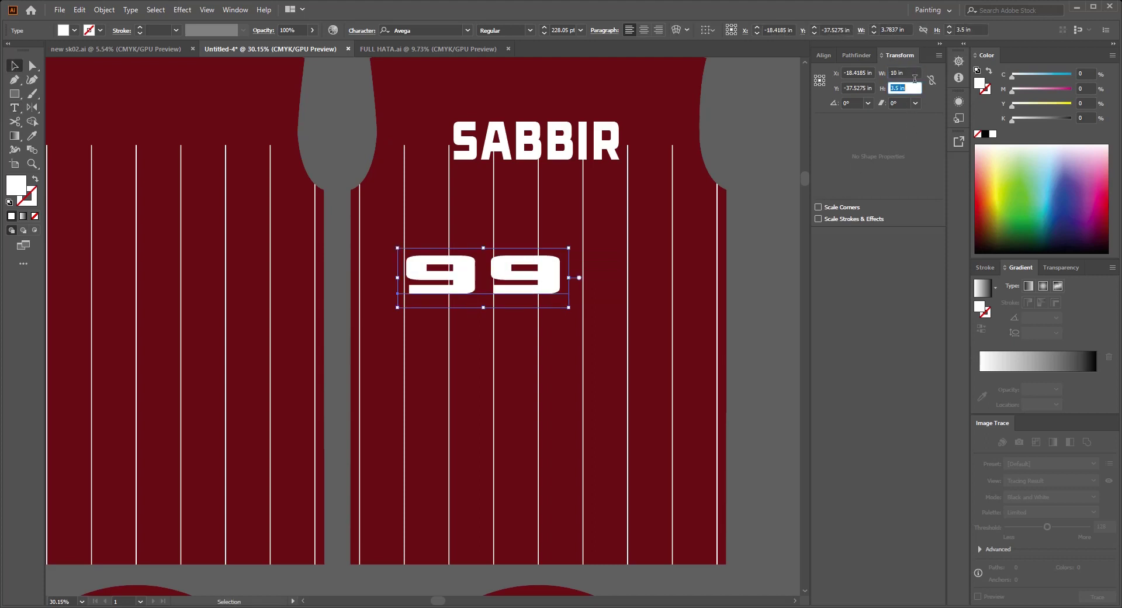
type("14")
key("Return")
left_click(536, 316, "alt")
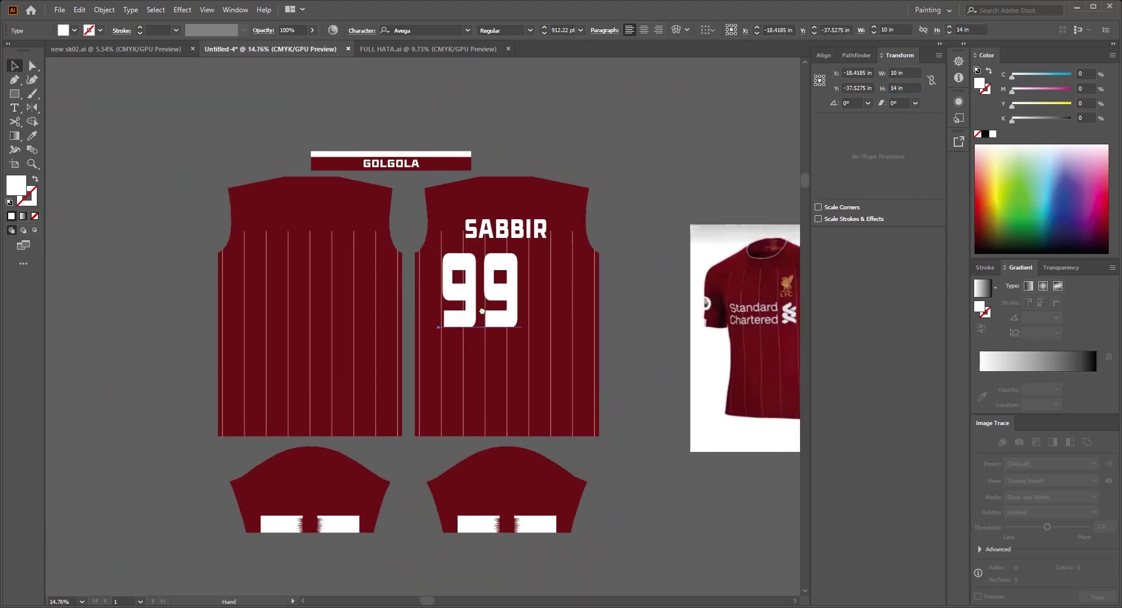
left_click_drag(514, 292, 533, 295)
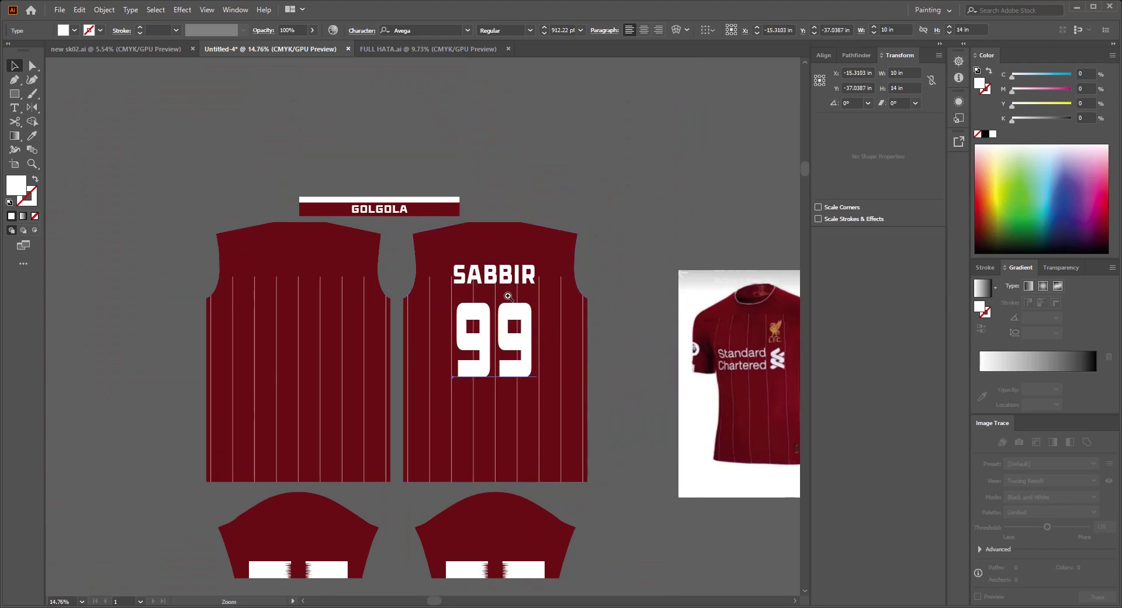
- Centre the name and 99 horizontally and vertically on the back panel
scroll(666, 234, "up", 2)
left_click(497, 271)
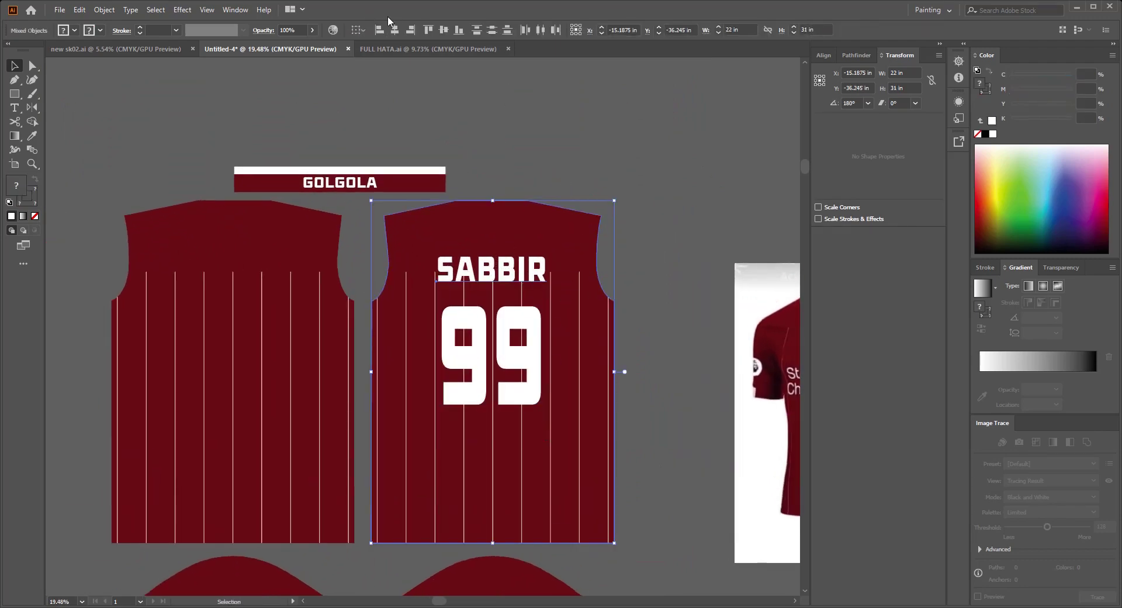
left_click(396, 29)
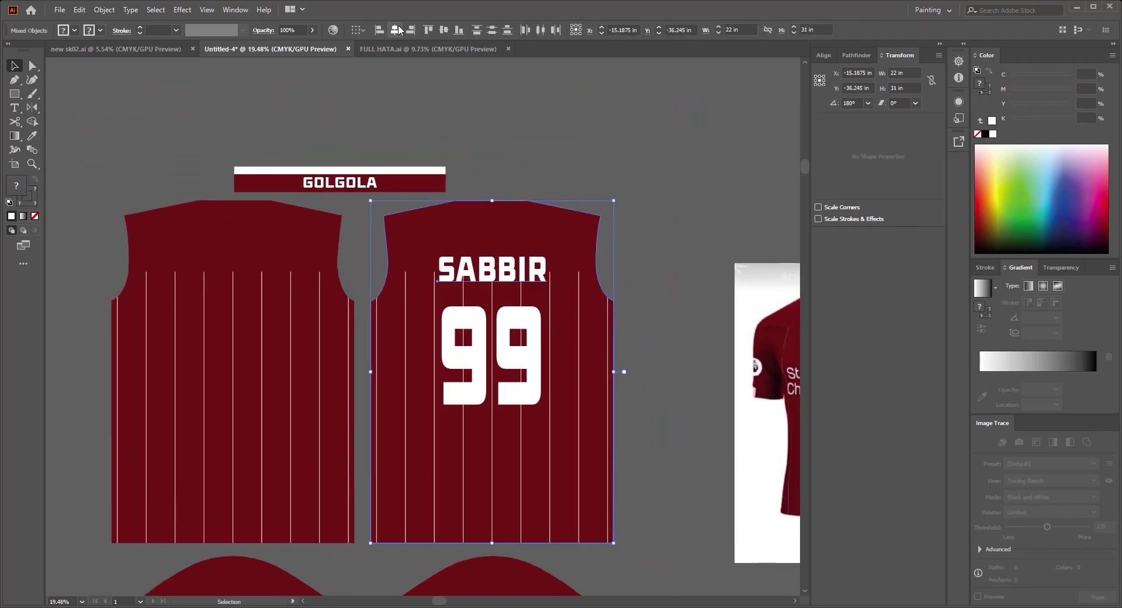
left_click(648, 223)
scroll(678, 274, "down", 1)
left_click(487, 423)
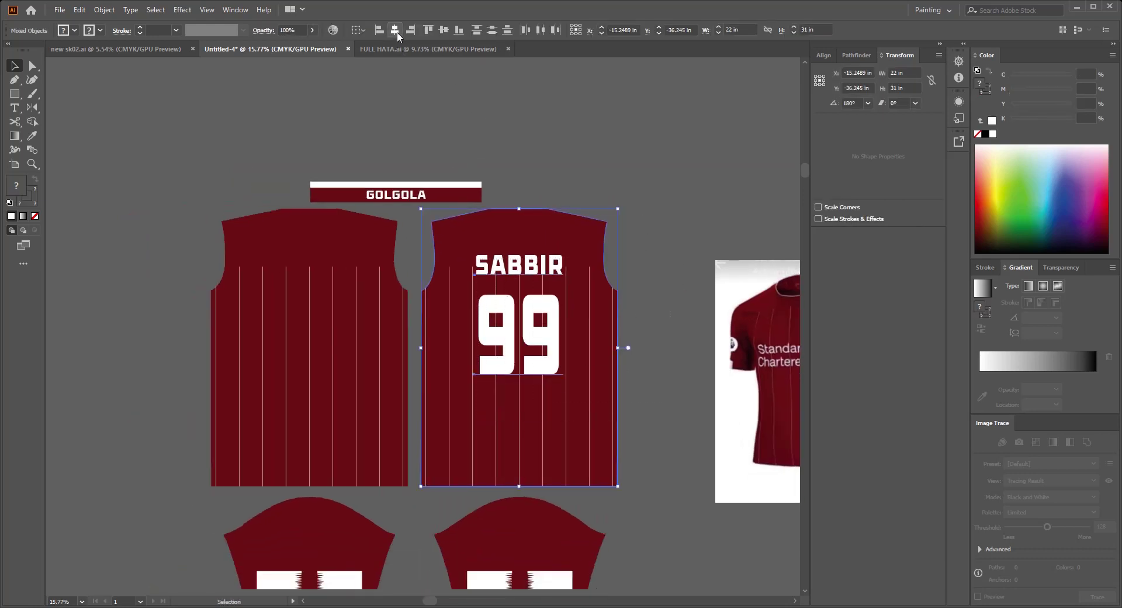
left_click(443, 30)
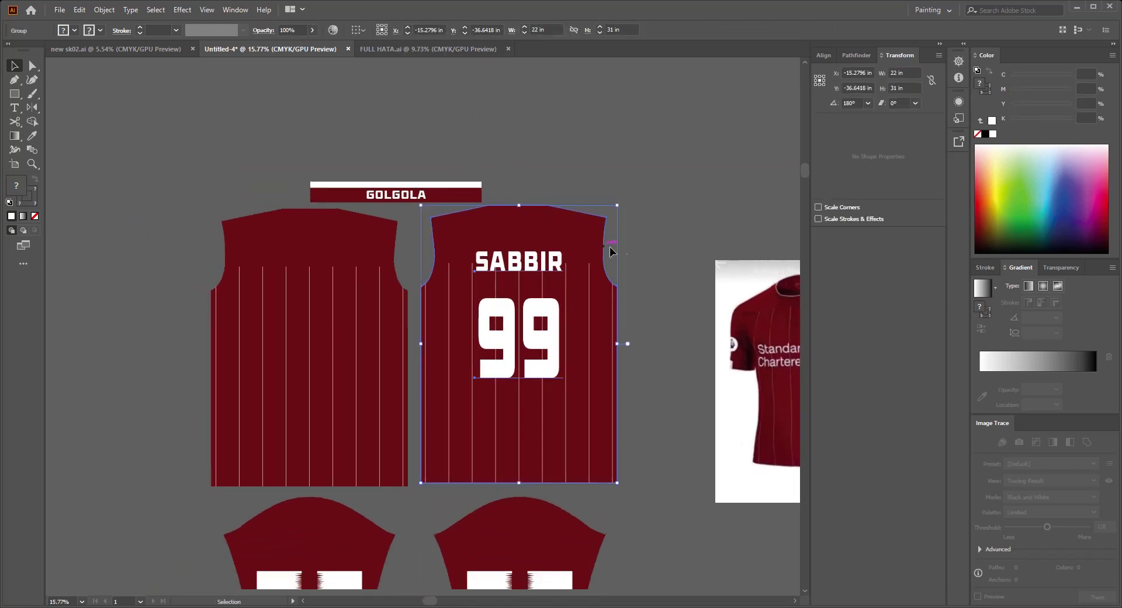
left_click(646, 253)
- Align both jersey panels along their bottom edges
scroll(653, 263, "down", 1)
left_click_drag(337, 275, 337, 275)
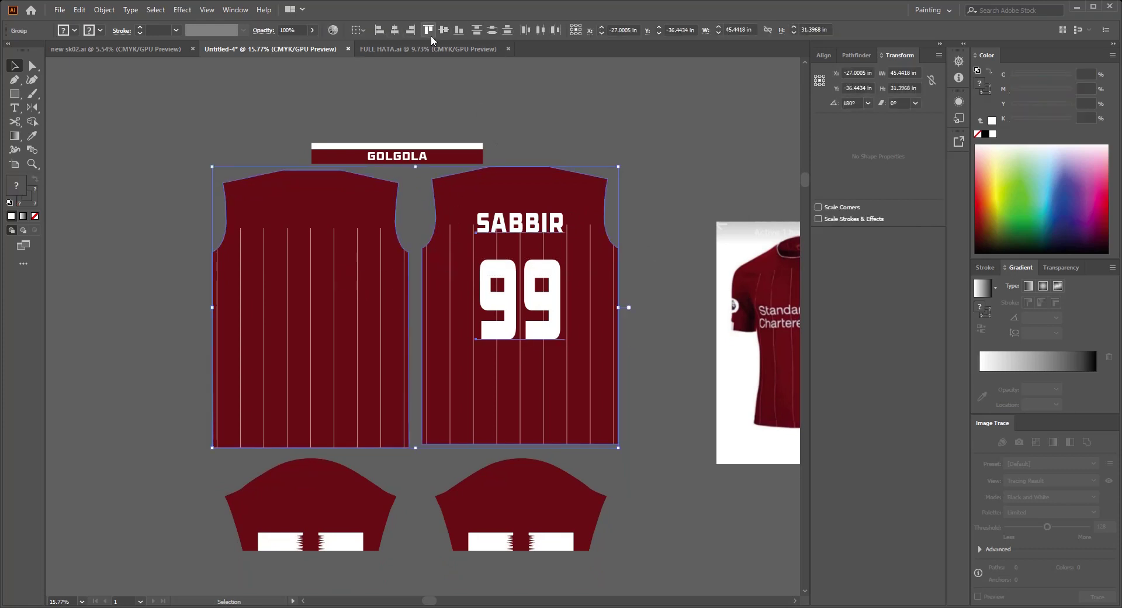
left_click(459, 30)
left_click(593, 121)
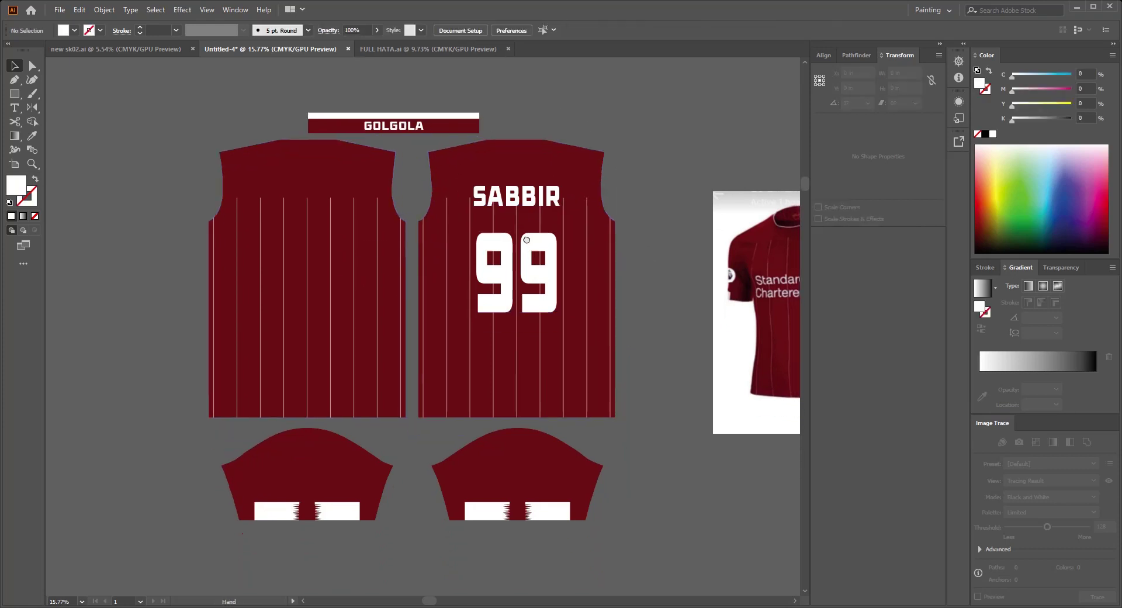
scroll(469, 269, "down", 3, "alt")
scroll(469, 270, "up", 1, "alt")
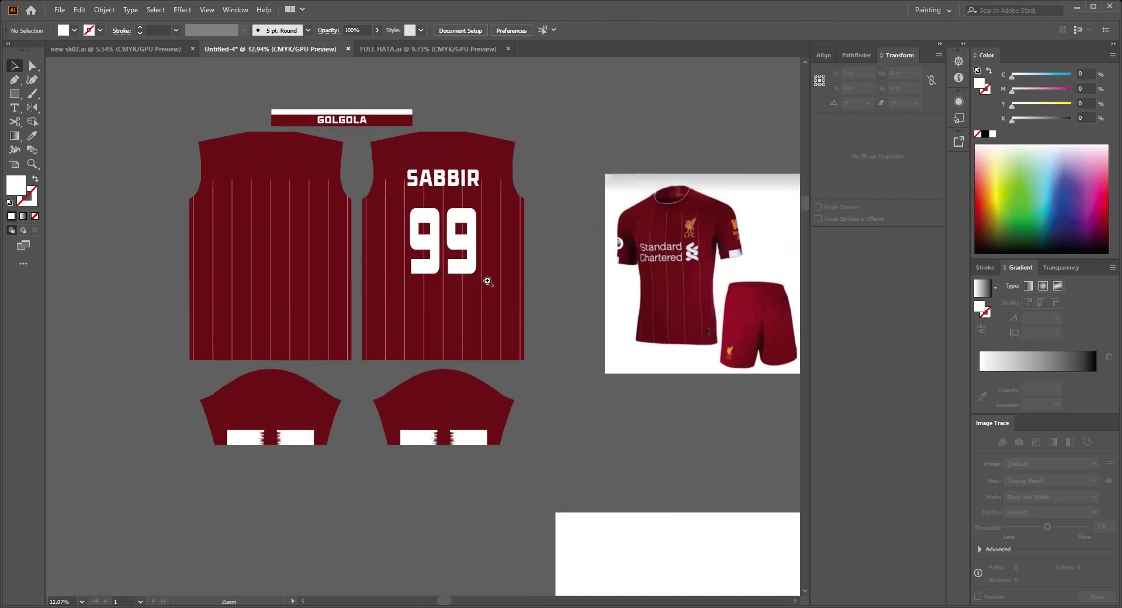
scroll(479, 277, "up", 1, "alt")
scroll(495, 290, "up", 1, "alt")
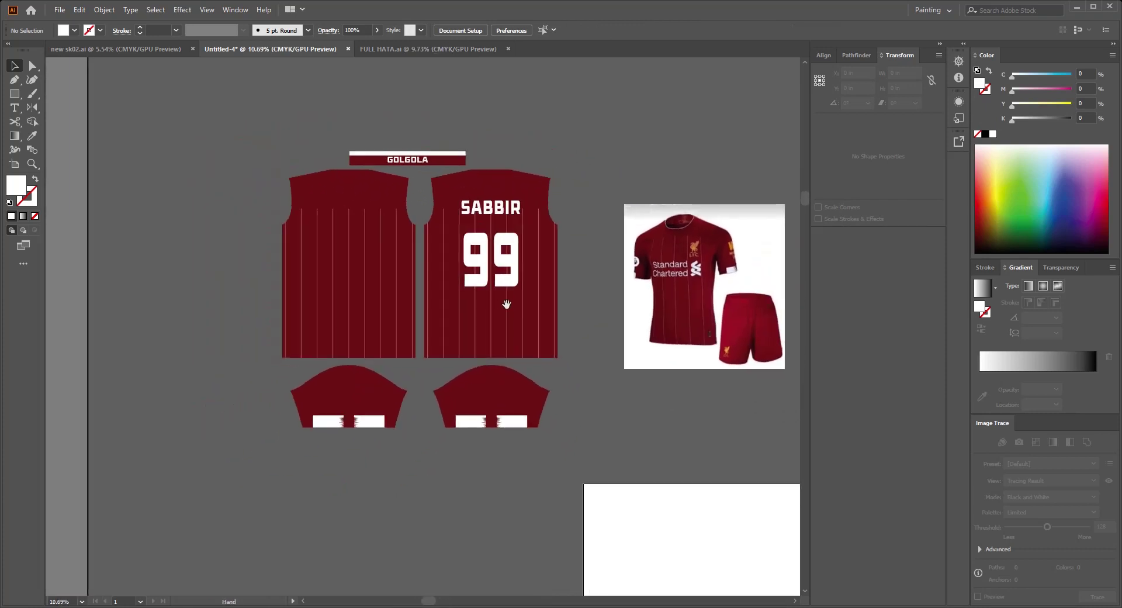
scroll(495, 290, "up", 1, "alt")
scroll(496, 290, "up", 1, "alt")
scroll(595, 231, "up", 4, "alt")
scroll(596, 231, "down", 3, "alt")
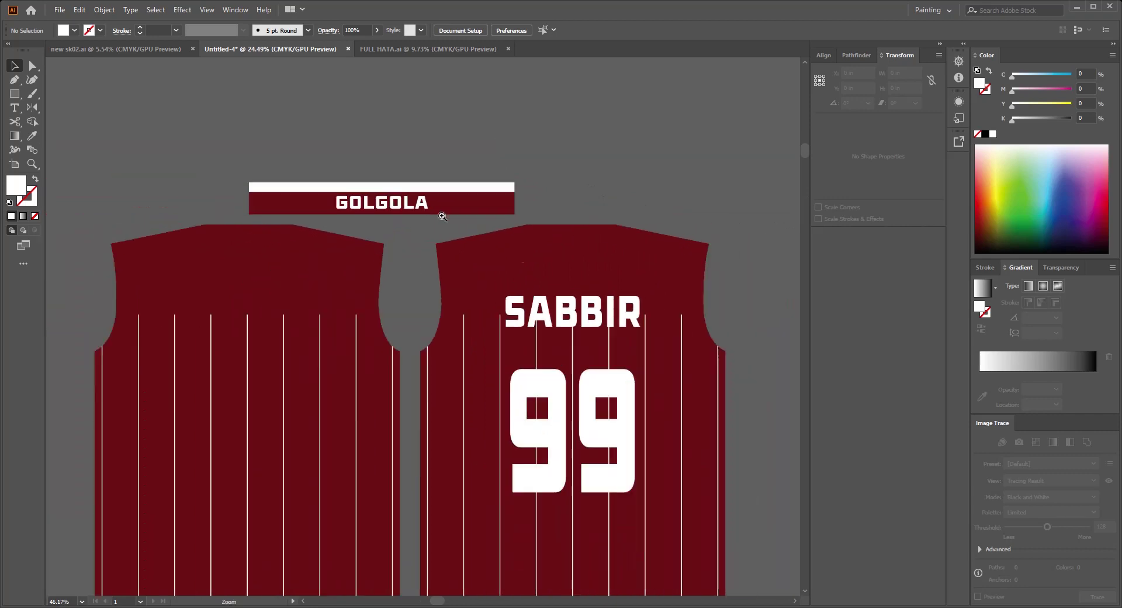
scroll(573, 251, "down", 2, "alt")
scroll(549, 269, "down", 1, "alt")
scroll(526, 288, "down", 1, "alt")
left_click_drag(527, 289, 453, 265)
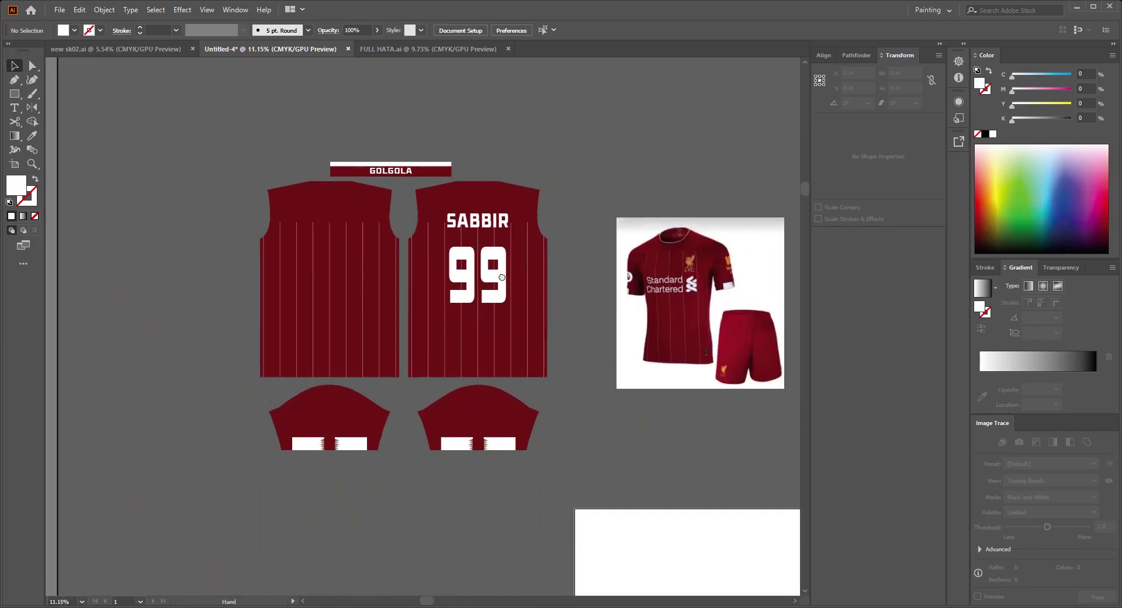